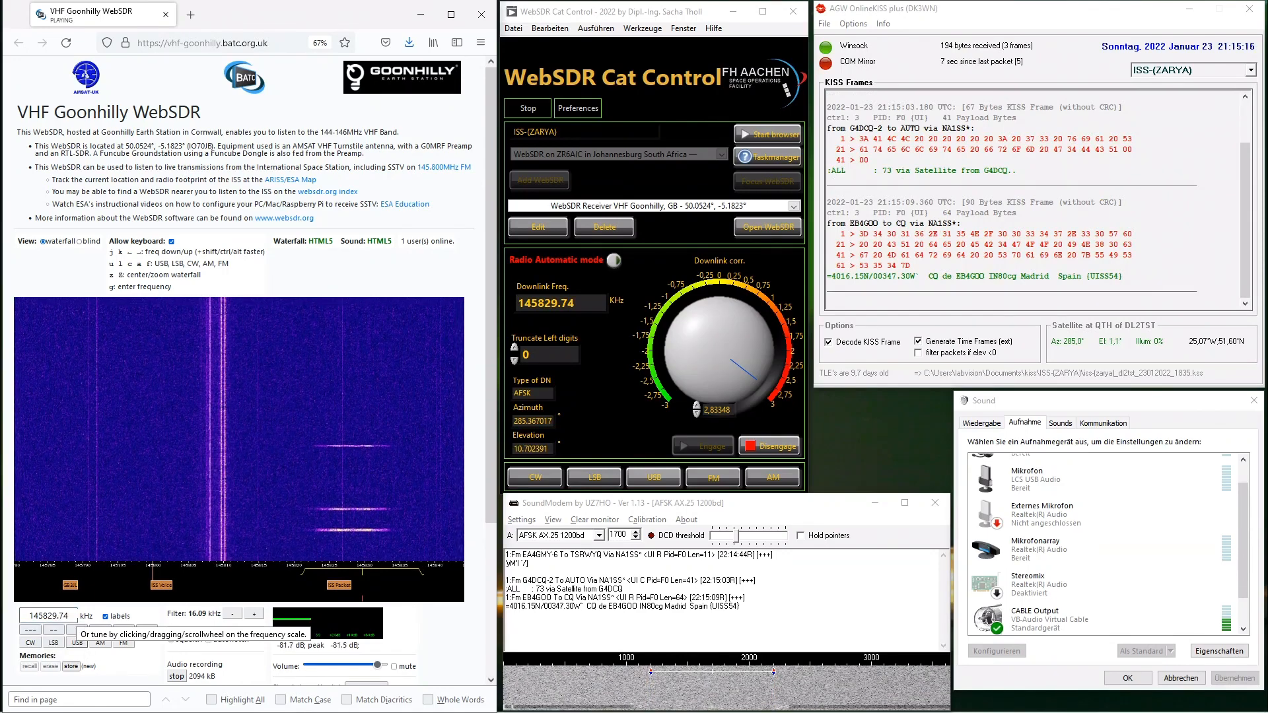
- Turn the downlink correction knob and tune the WebSDR receiver to 145823.89 kHz
drag(756, 380, 763, 333)
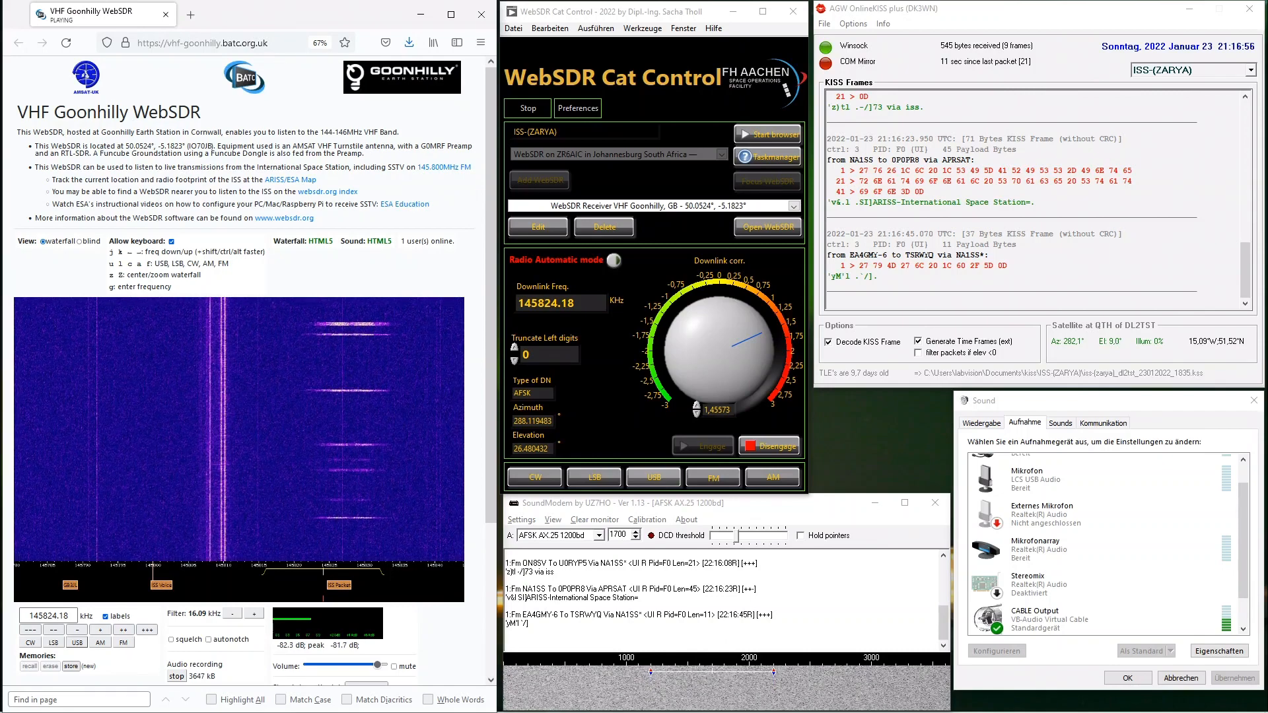
text(g145)
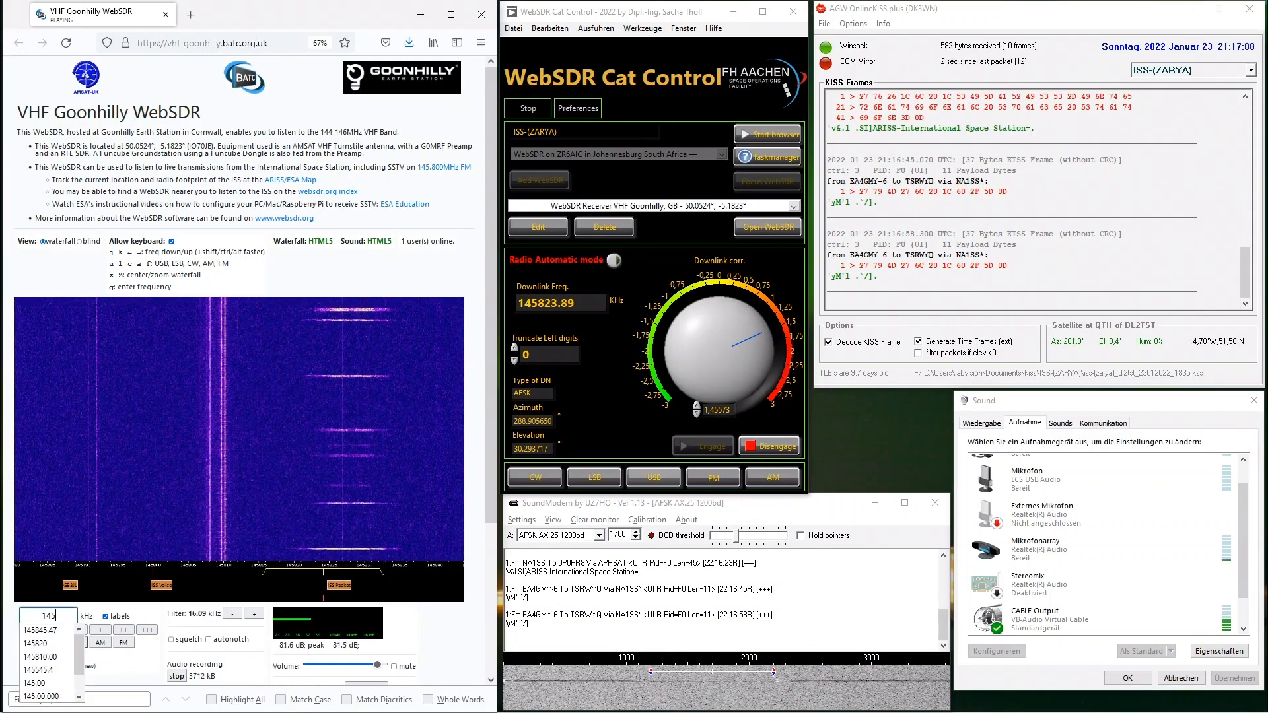
text(823.89)
key(Return)
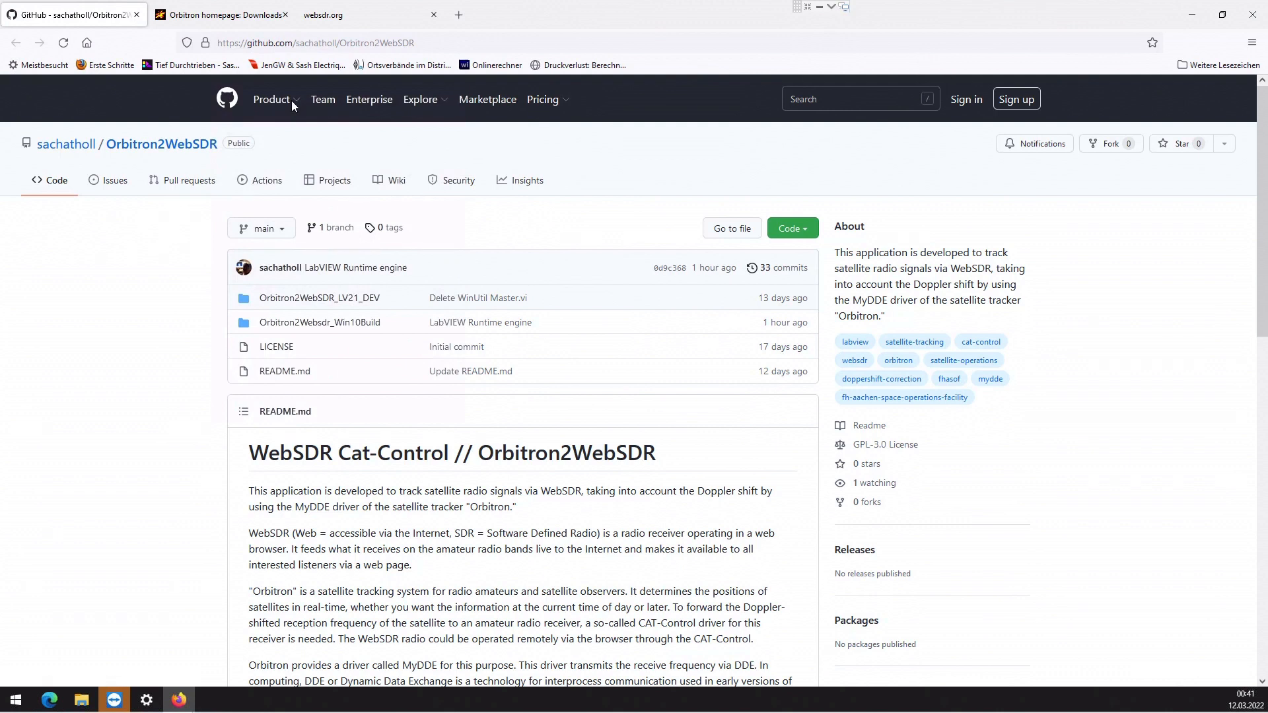
- Read through the requirements section of the Orbitron2WebSDR repository README
mouse_move(271, 117)
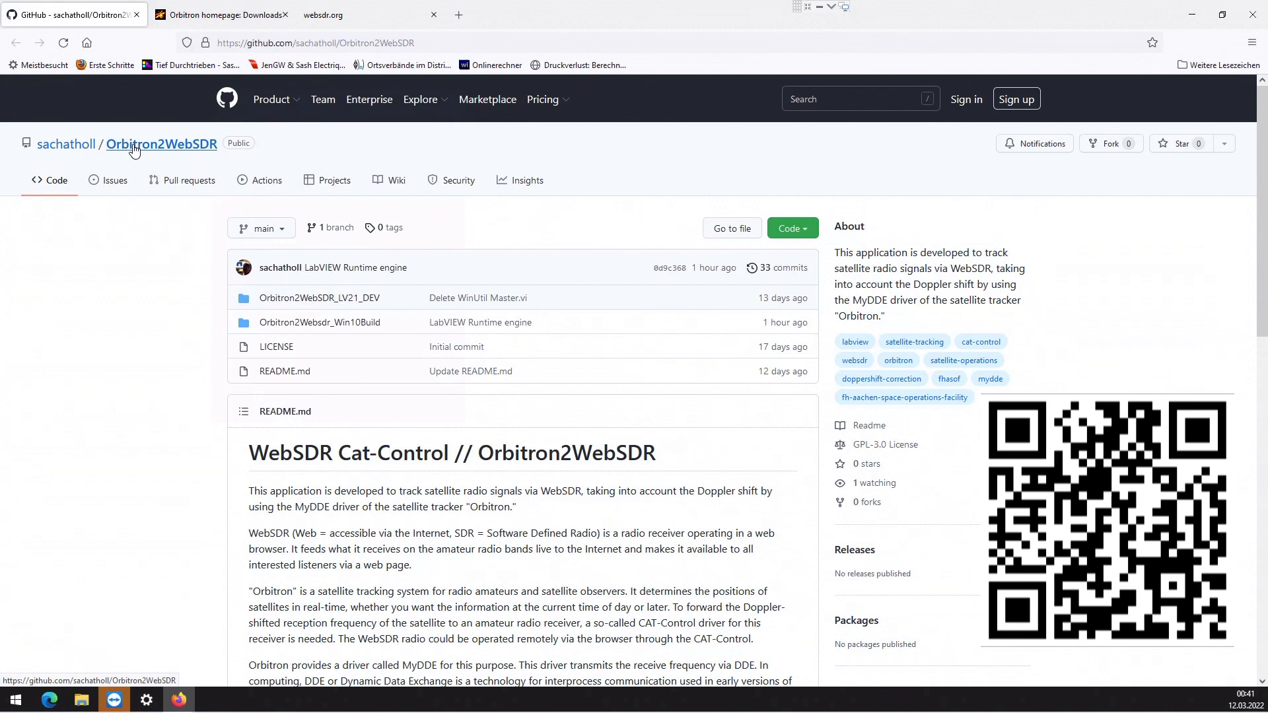
scroll(319, 328, down, 8)
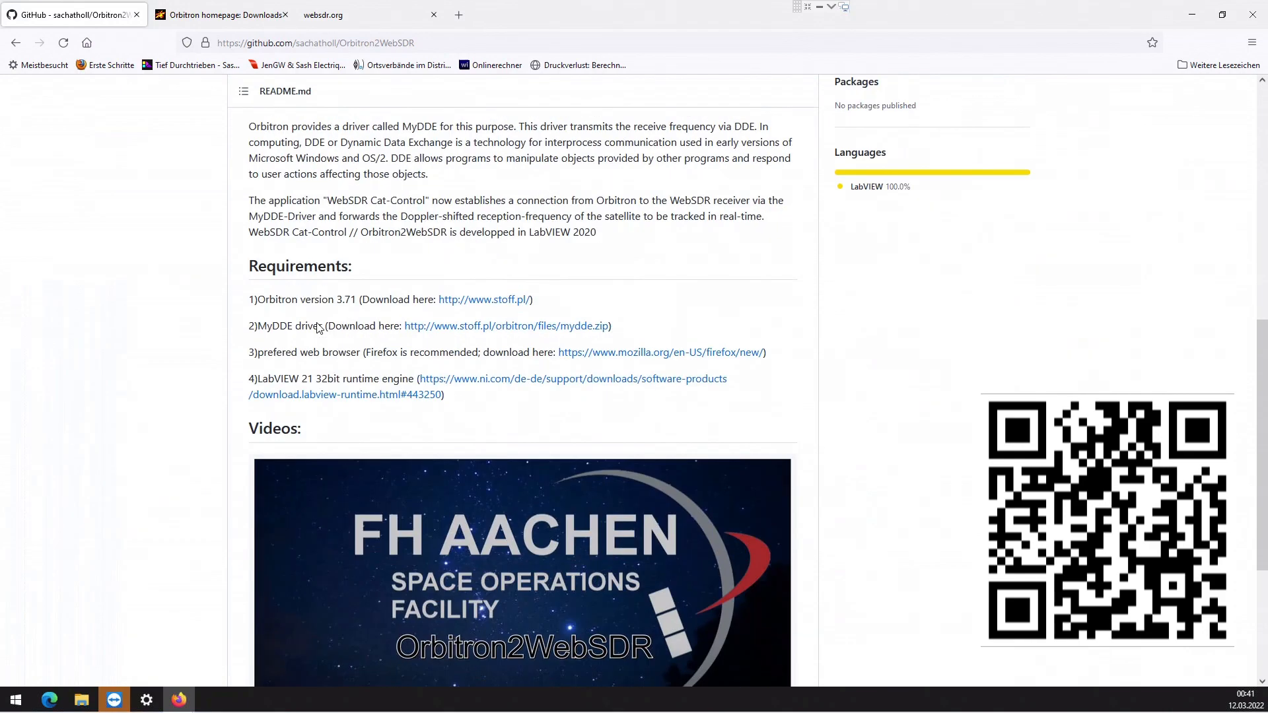
scroll(319, 328, down, 1)
scroll(396, 264, down, 2)
scroll(458, 190, up, 2)
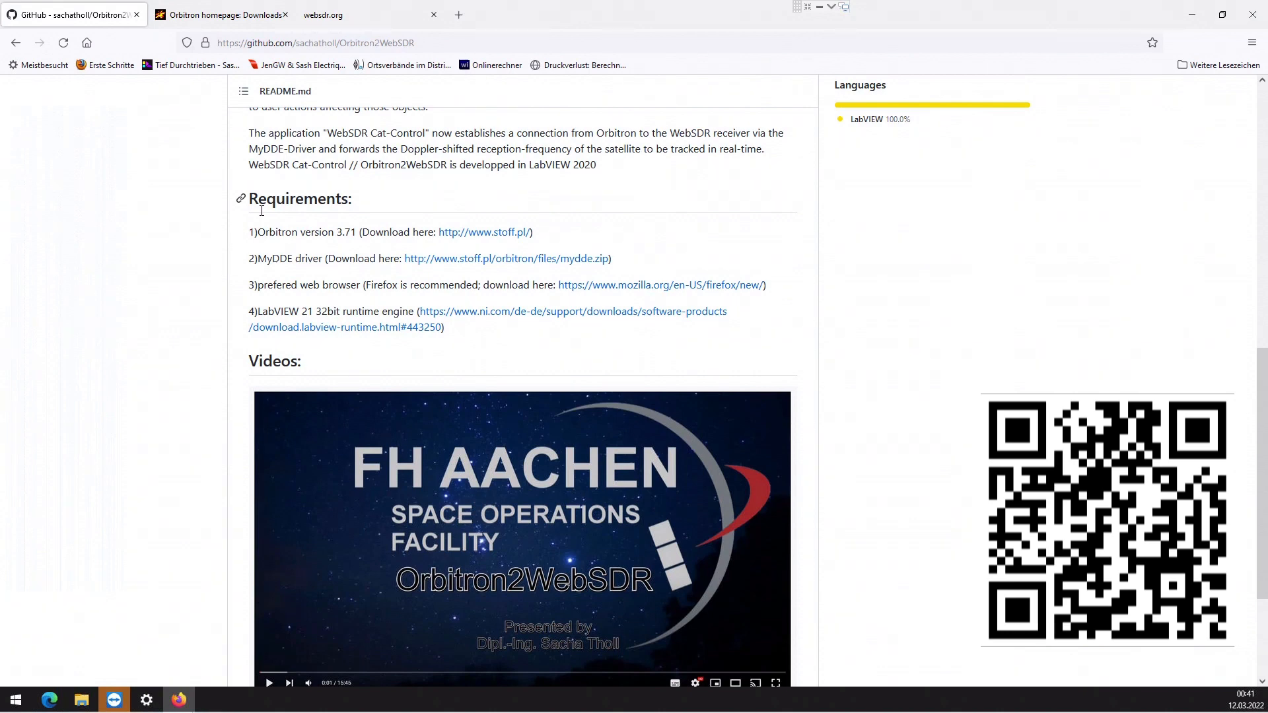
drag(259, 232, 357, 232)
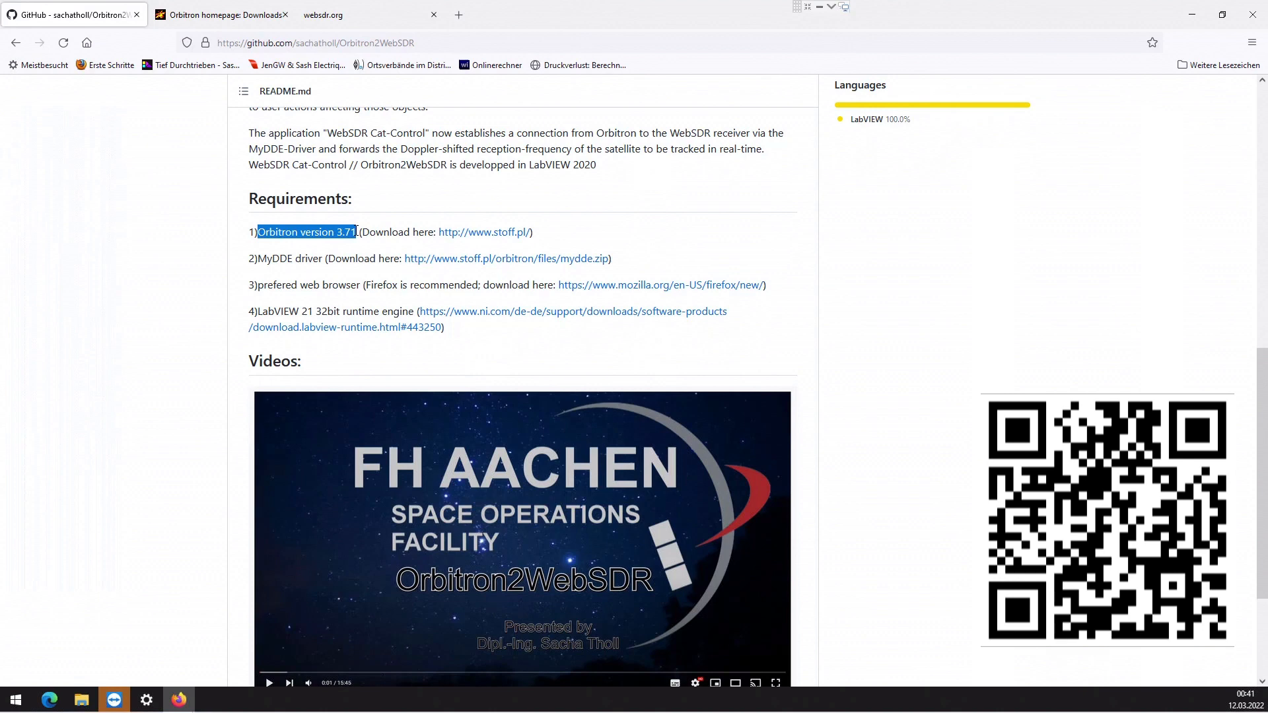
drag(257, 258, 325, 259)
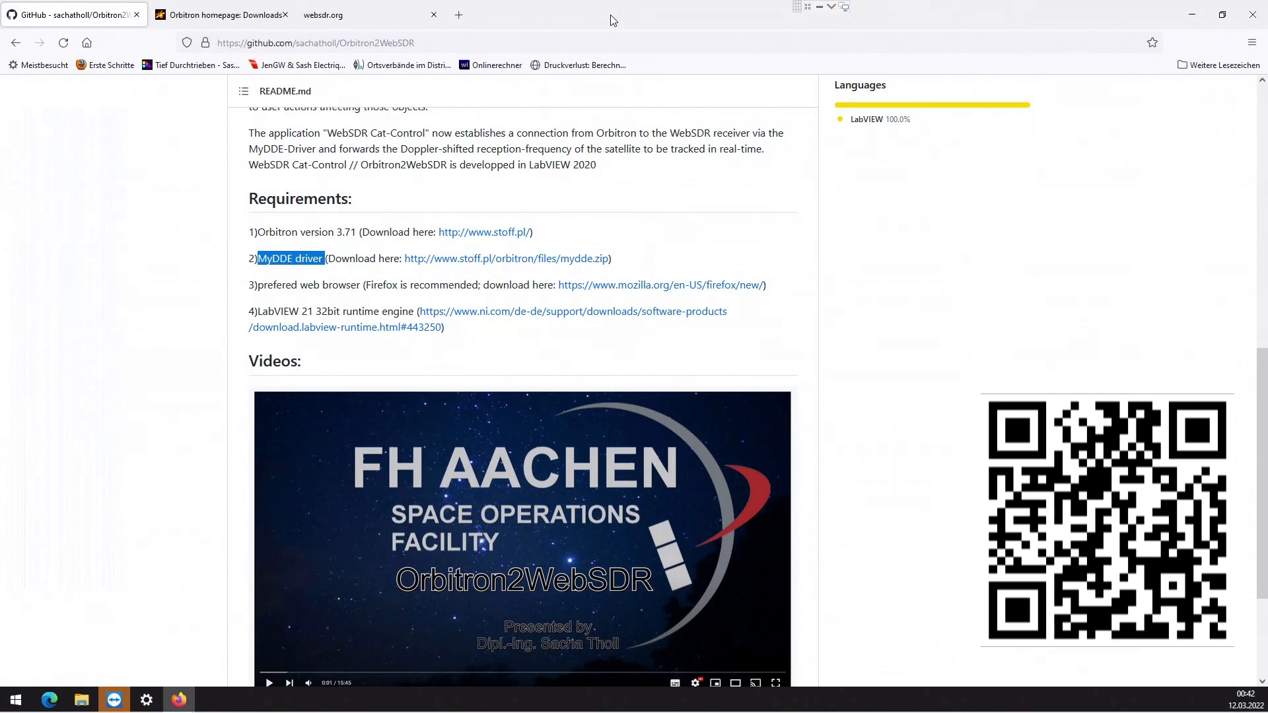
drag(258, 311, 417, 311)
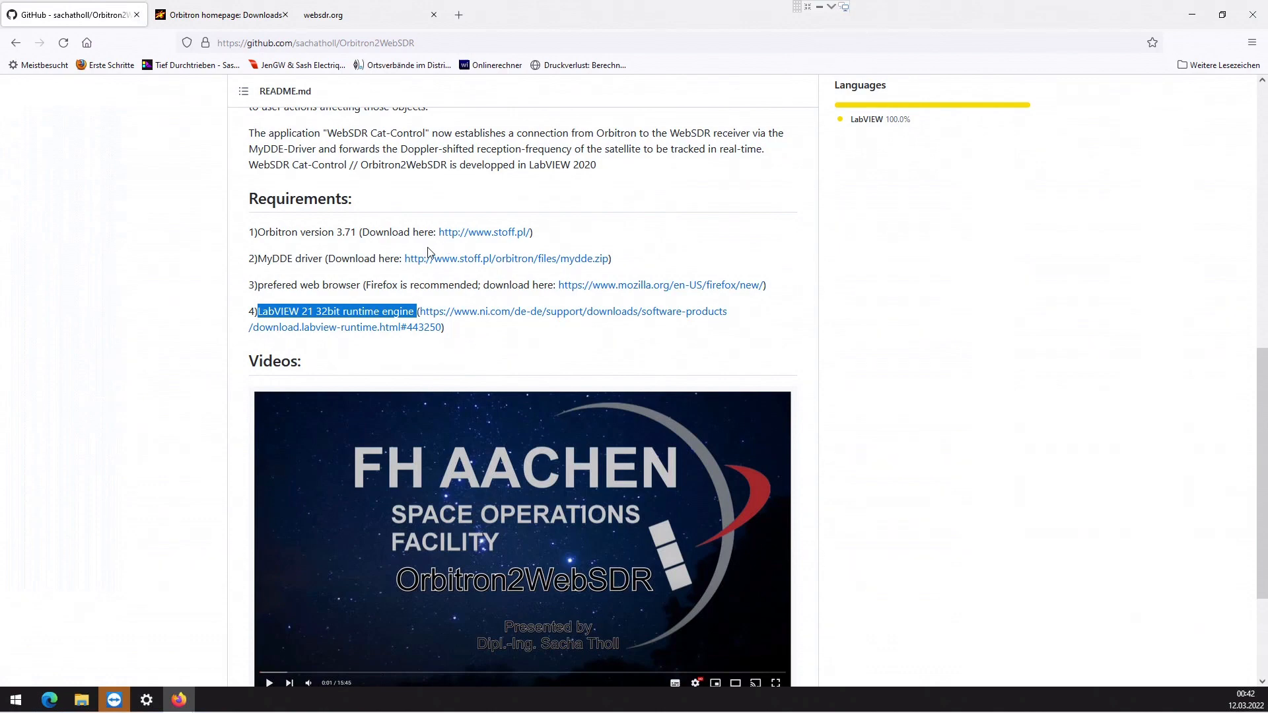
scroll(448, 248, up, 7)
scroll(452, 244, up, 1)
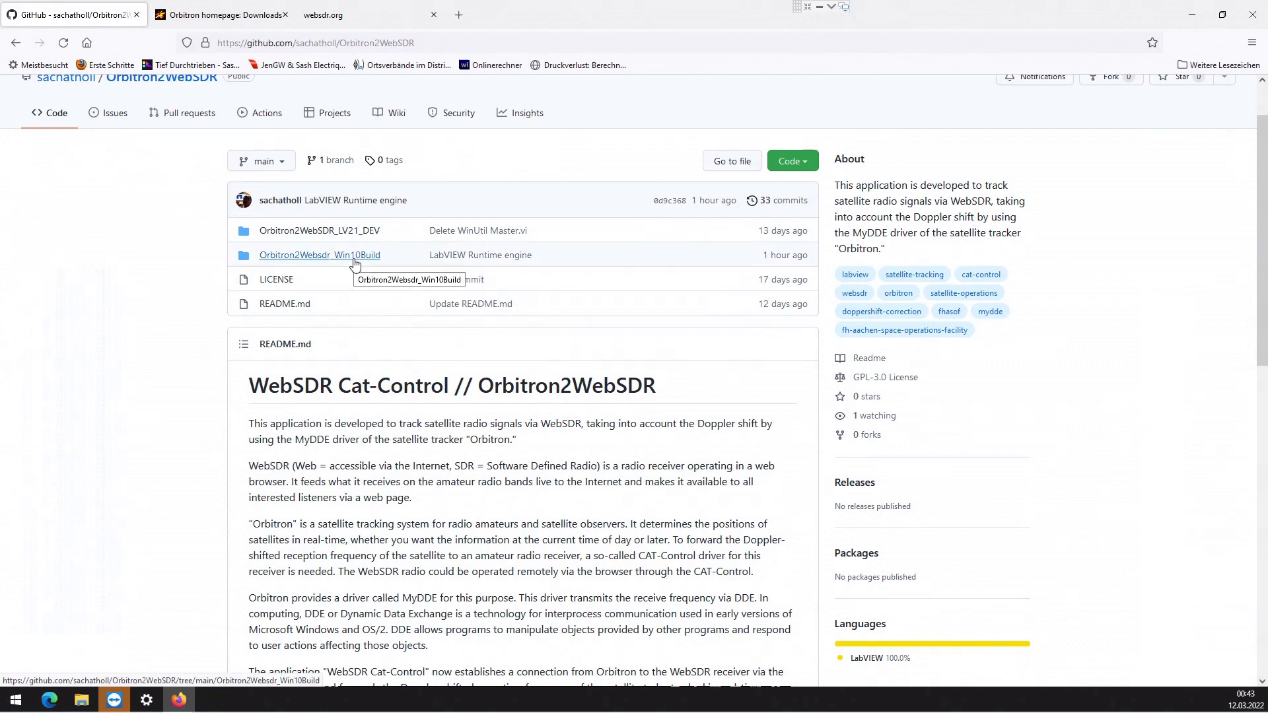
- Download the repository as a ZIP file, choosing to save the file
click(789, 161)
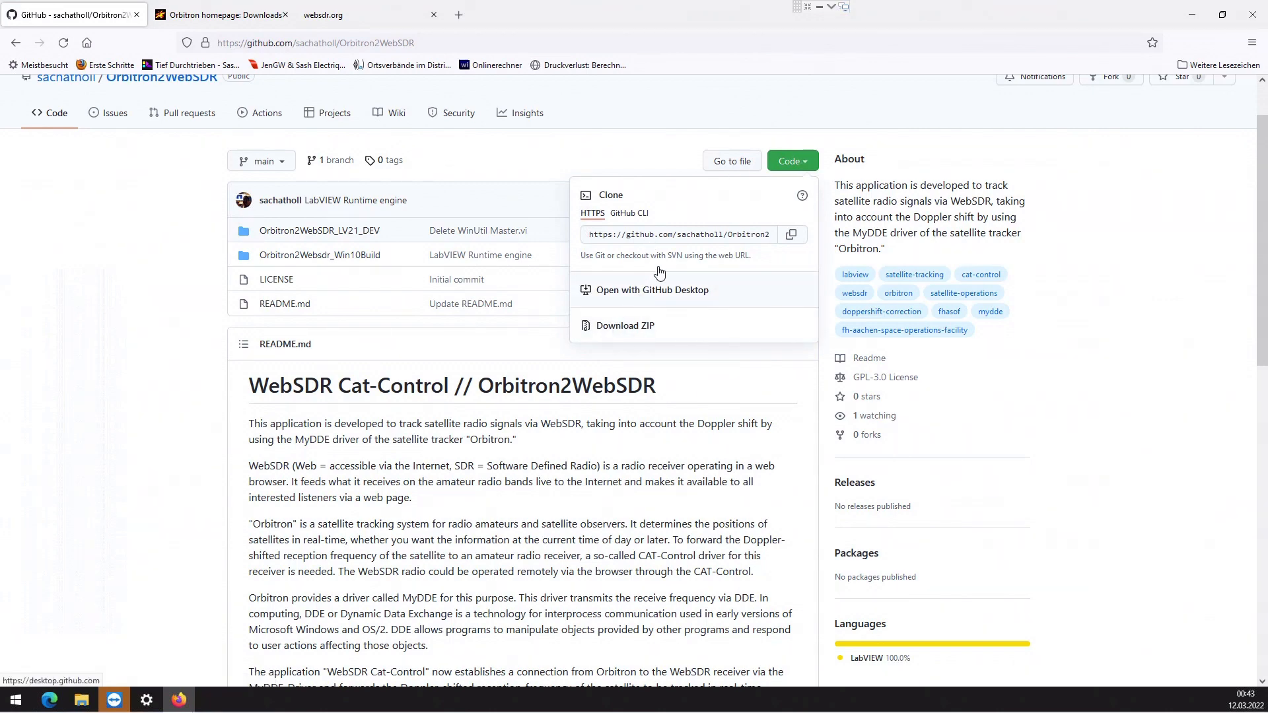
click(628, 330)
click(529, 374)
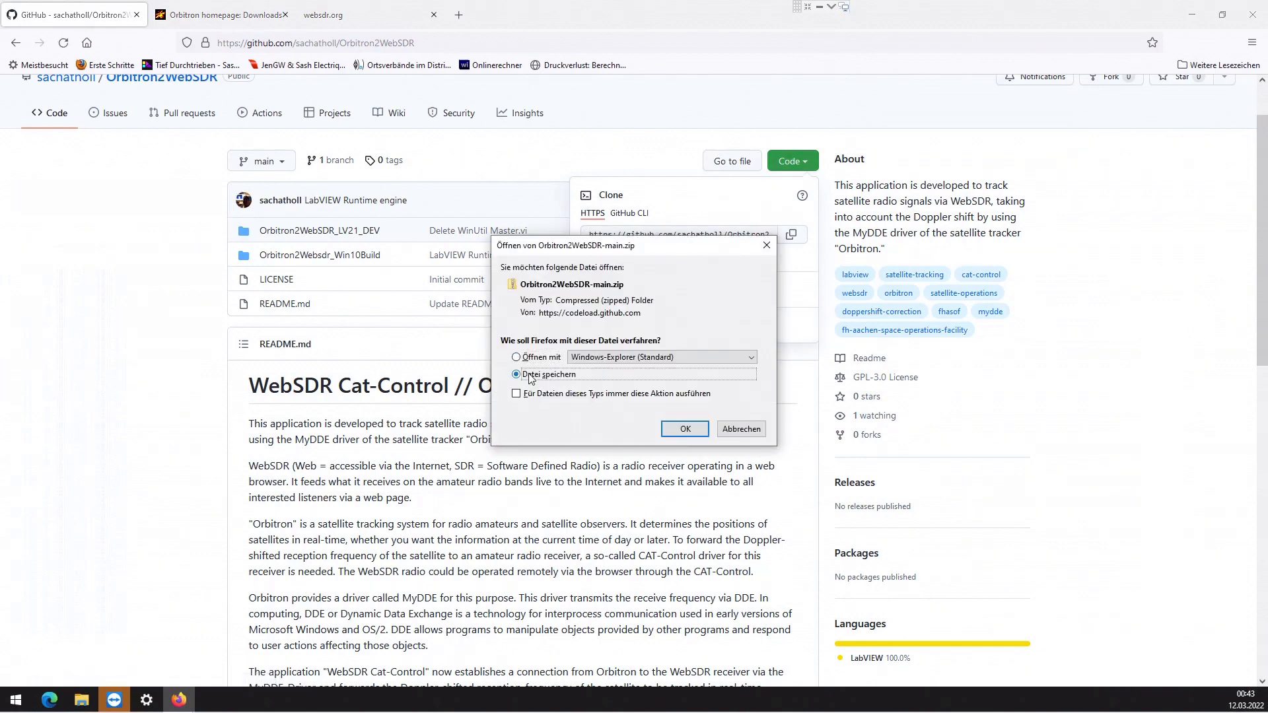
click(685, 430)
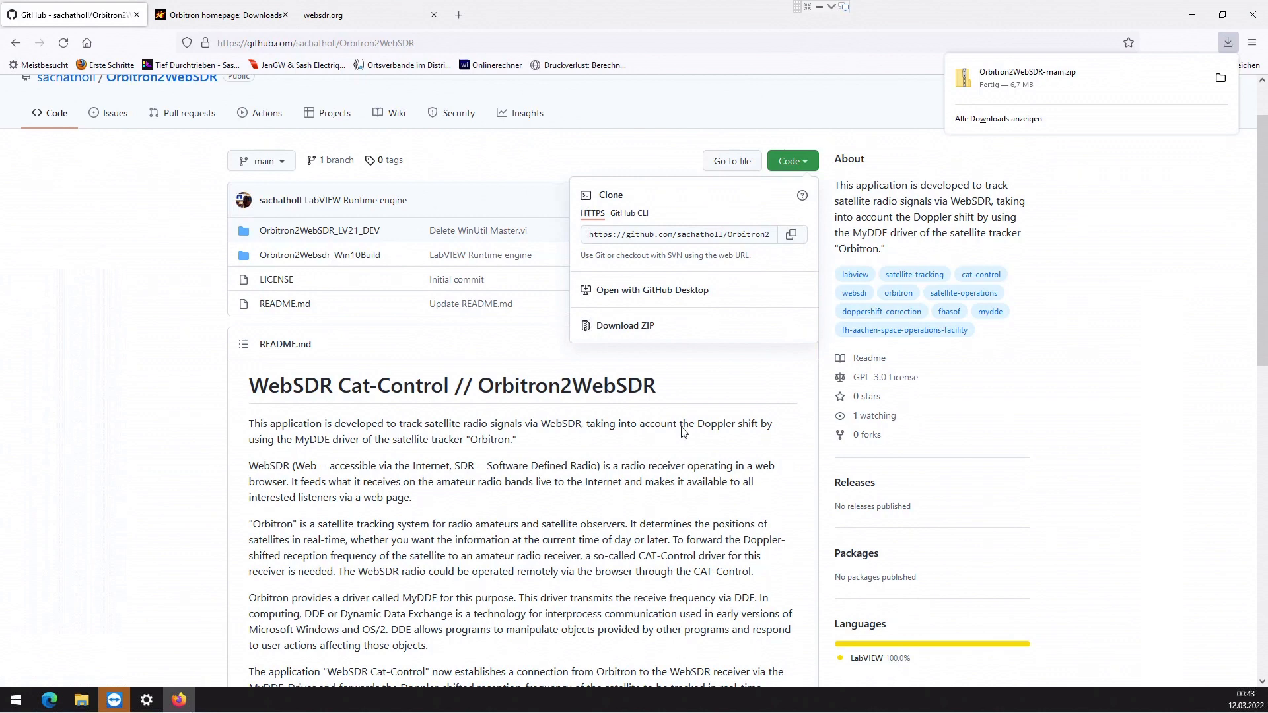
- Copy the Orbitron2WebSDR-main folder from the downloaded ZIP to the Desktop
click(1224, 77)
double_click(881, 124)
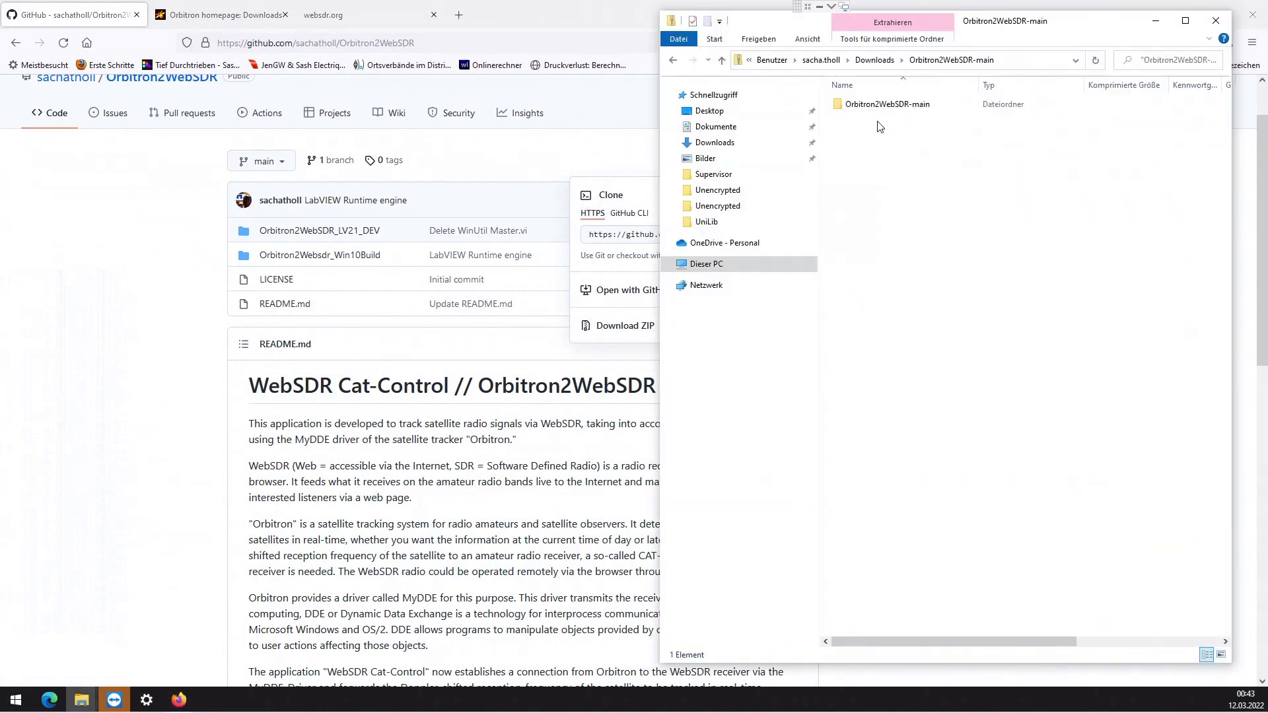
click(900, 105)
click(709, 111)
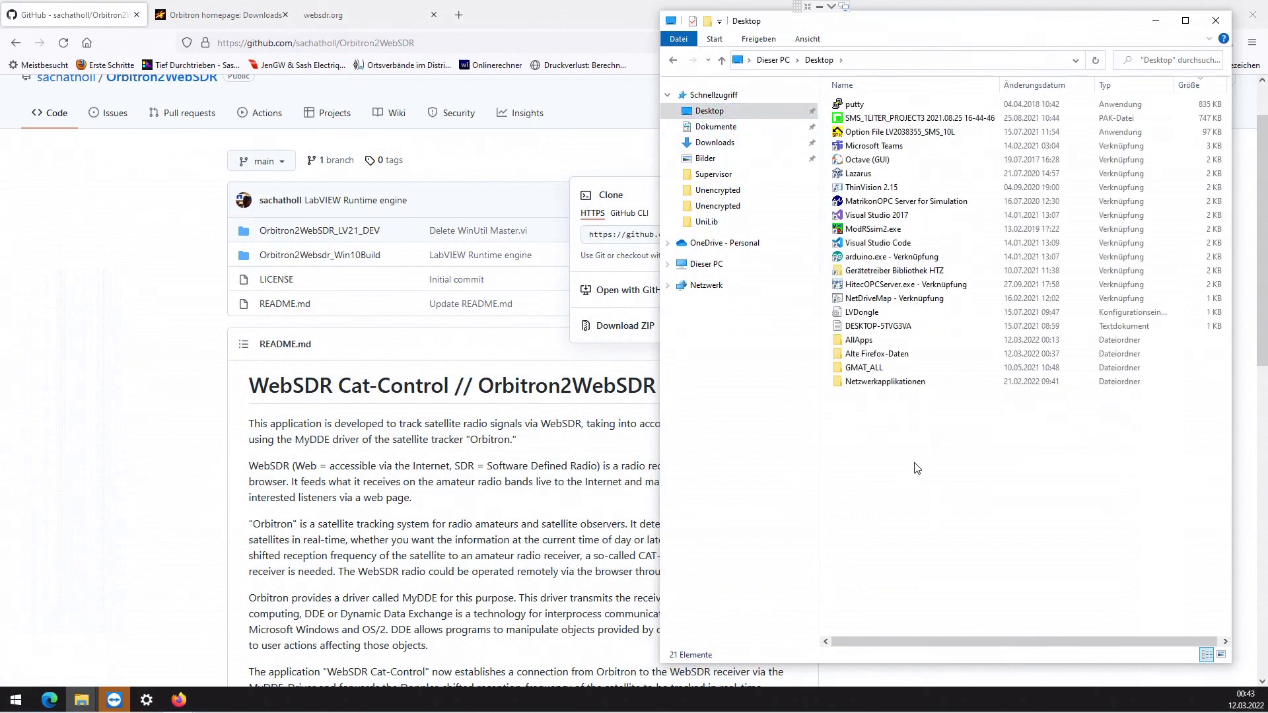
key(ctrl+v)
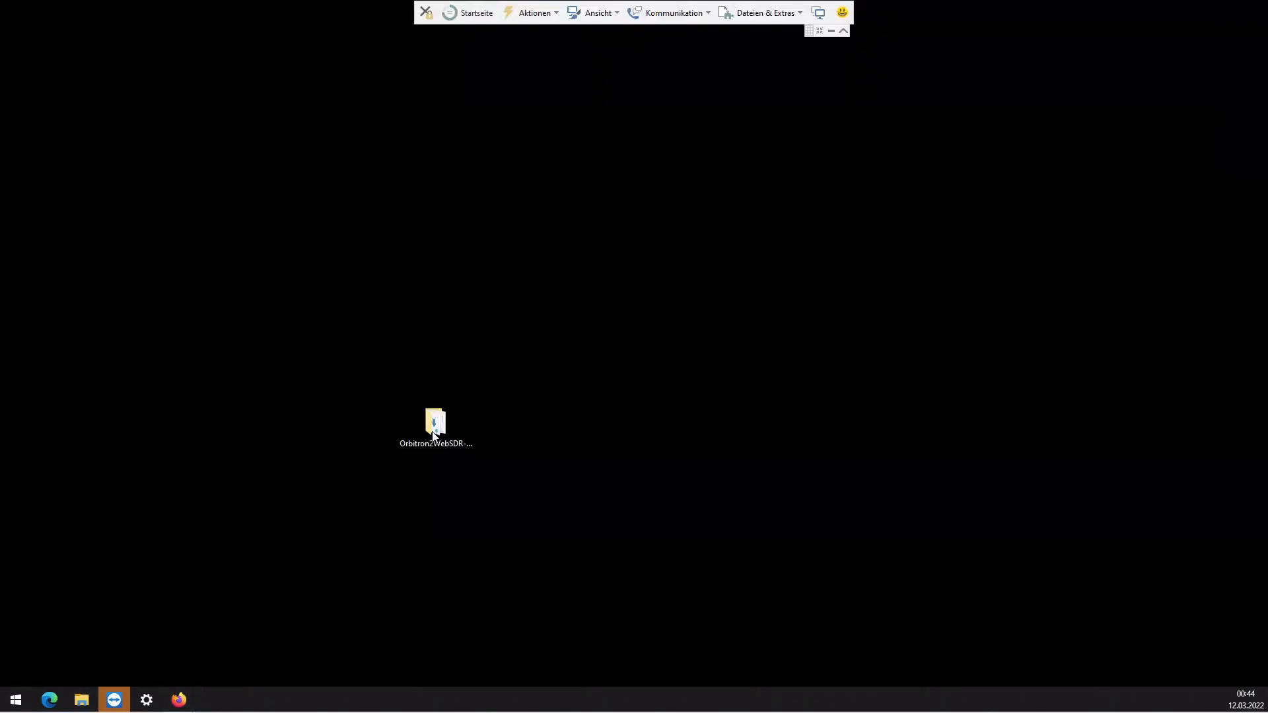
- Open the Orbitron2Websdr_Win10Build folder inside the Desktop copy of Orbitron2WebSDR-main
drag(434, 430, 205, 294)
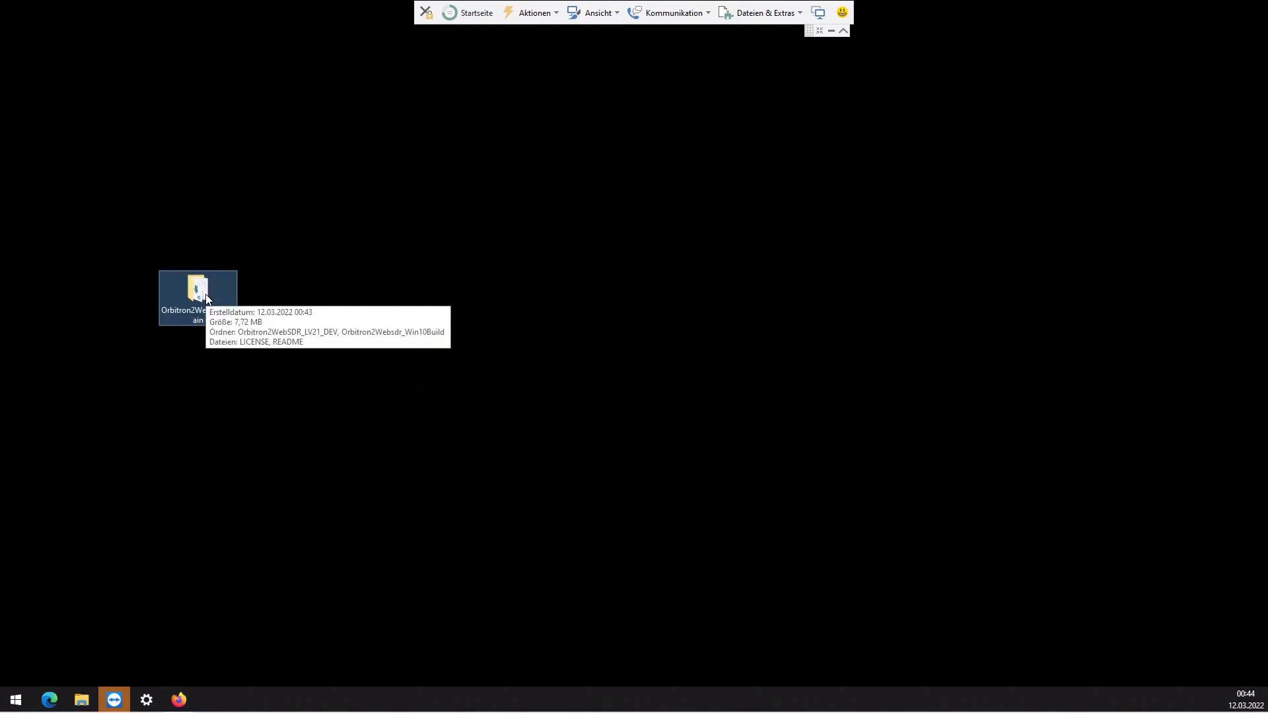
double_click(222, 302)
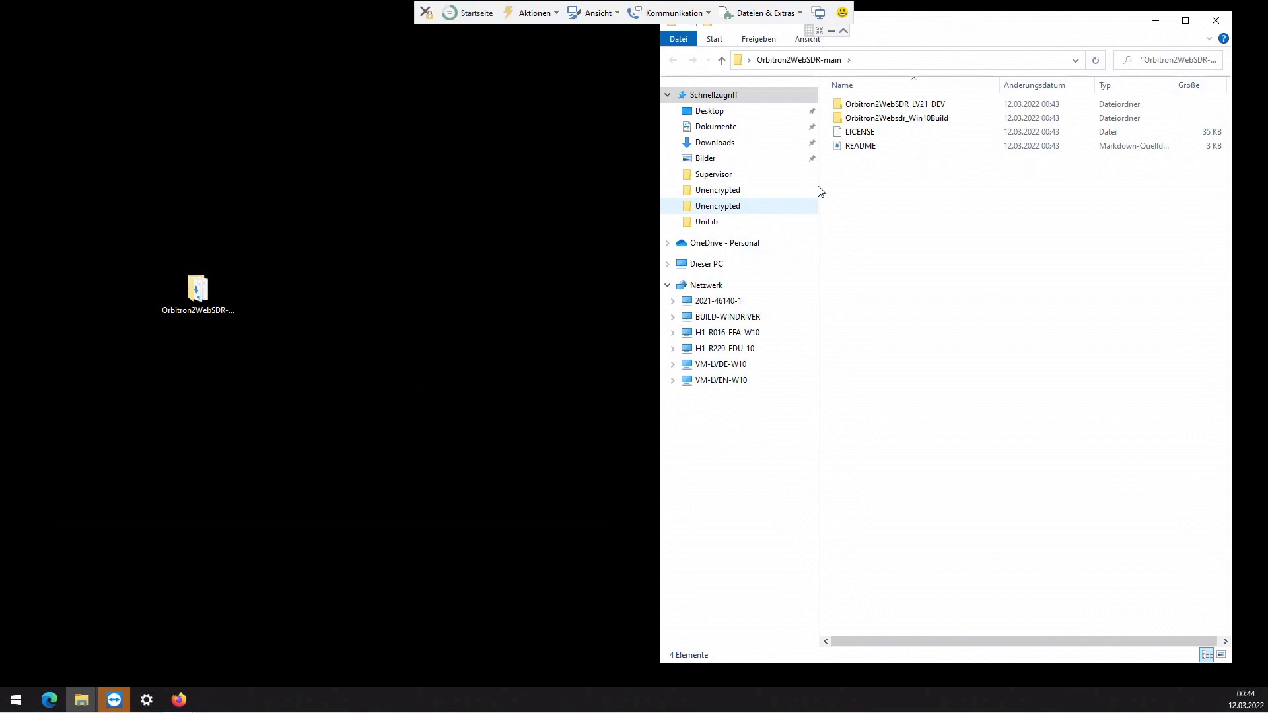
double_click(908, 119)
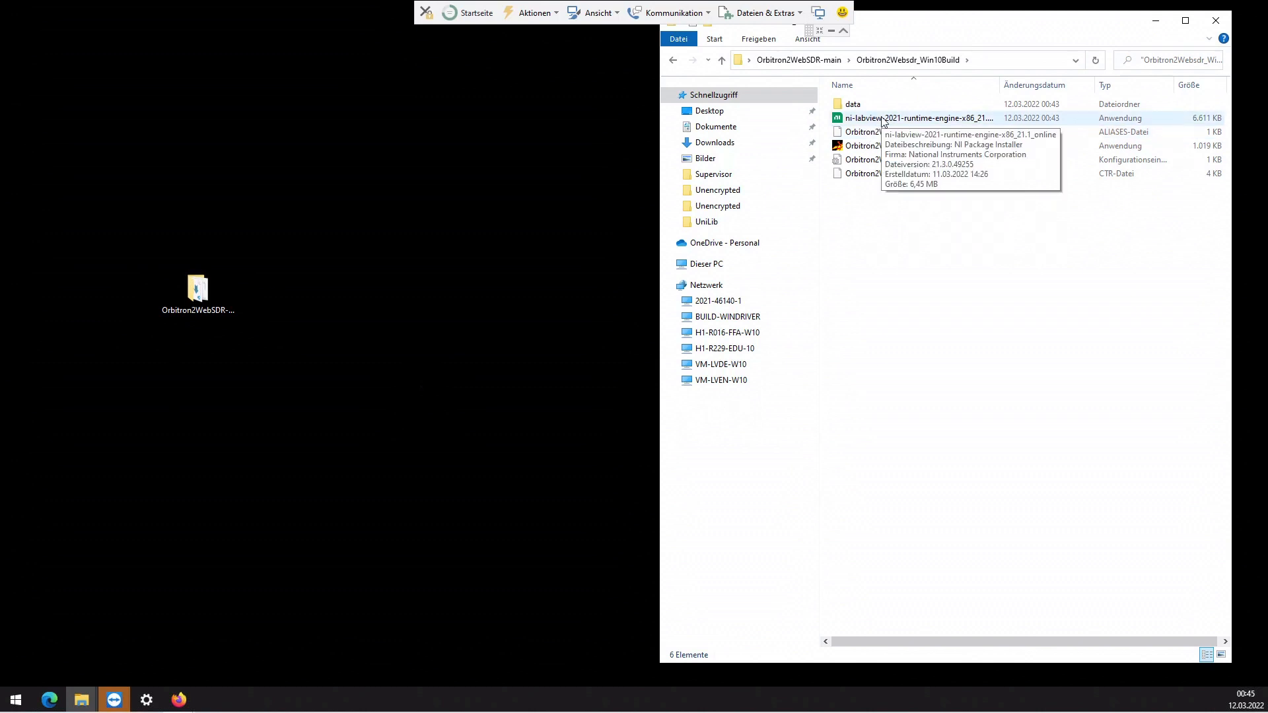
- Run the LabVIEW 2021 runtime engine installer, allow it, accept the licence agreement and continue the installation
double_click(883, 119)
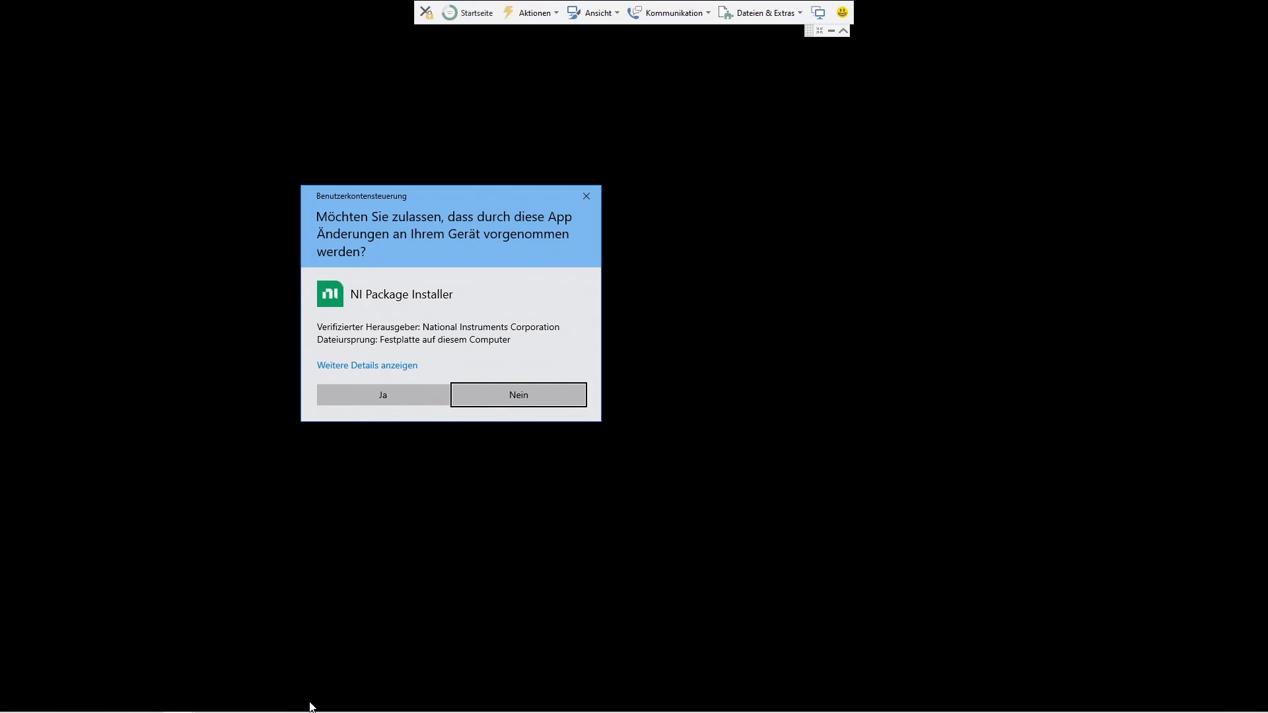
click(403, 394)
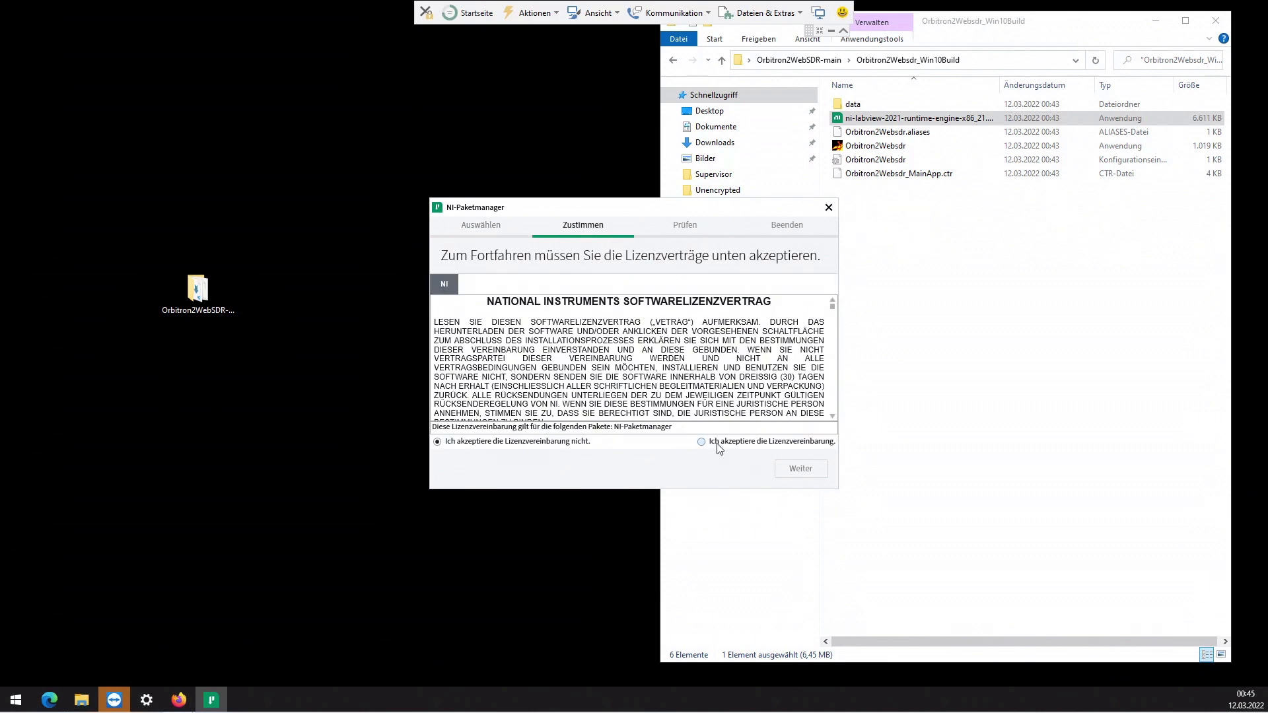
click(717, 445)
click(788, 473)
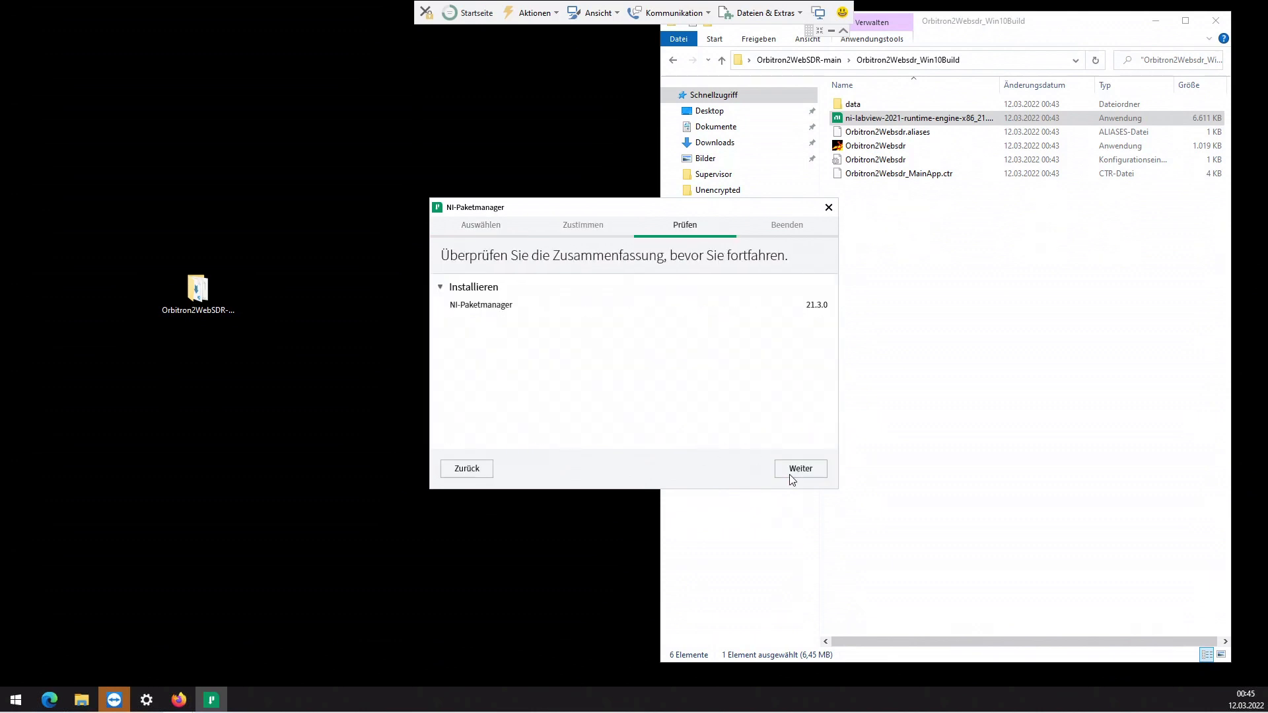
click(798, 470)
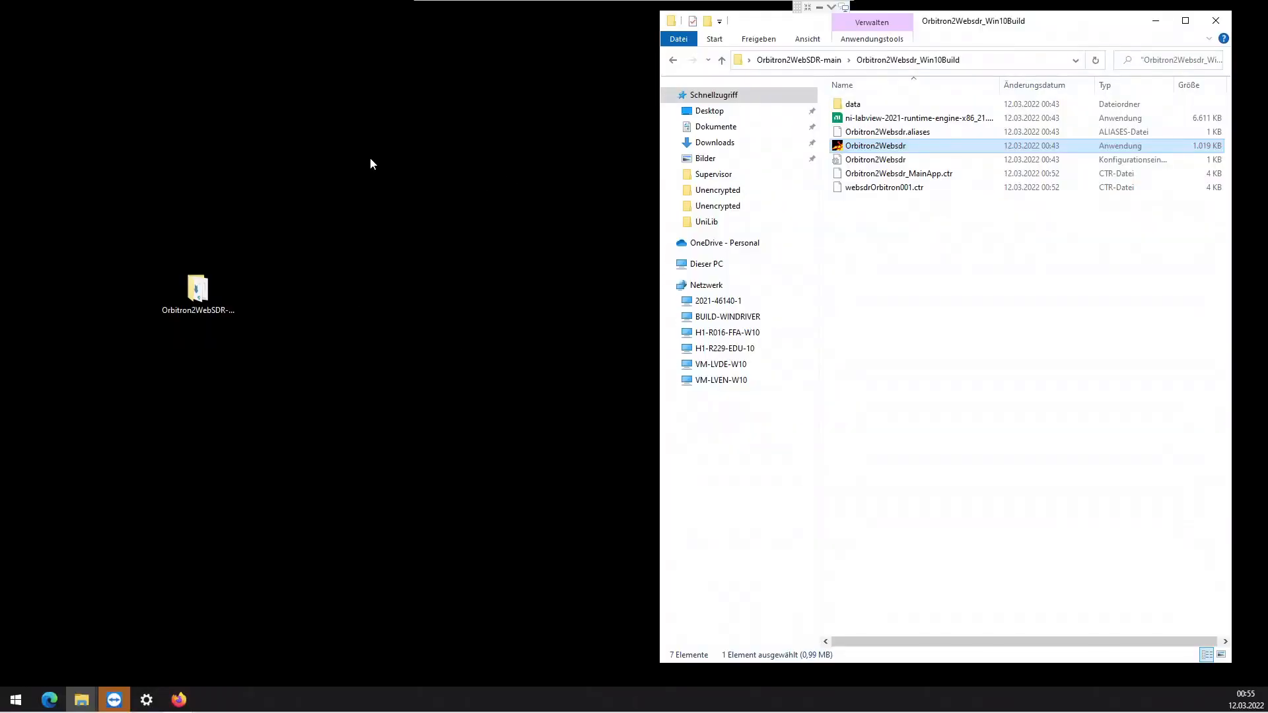
- Set the display scaling of text, apps and other elements to 100% in the display settings
right_click(342, 246)
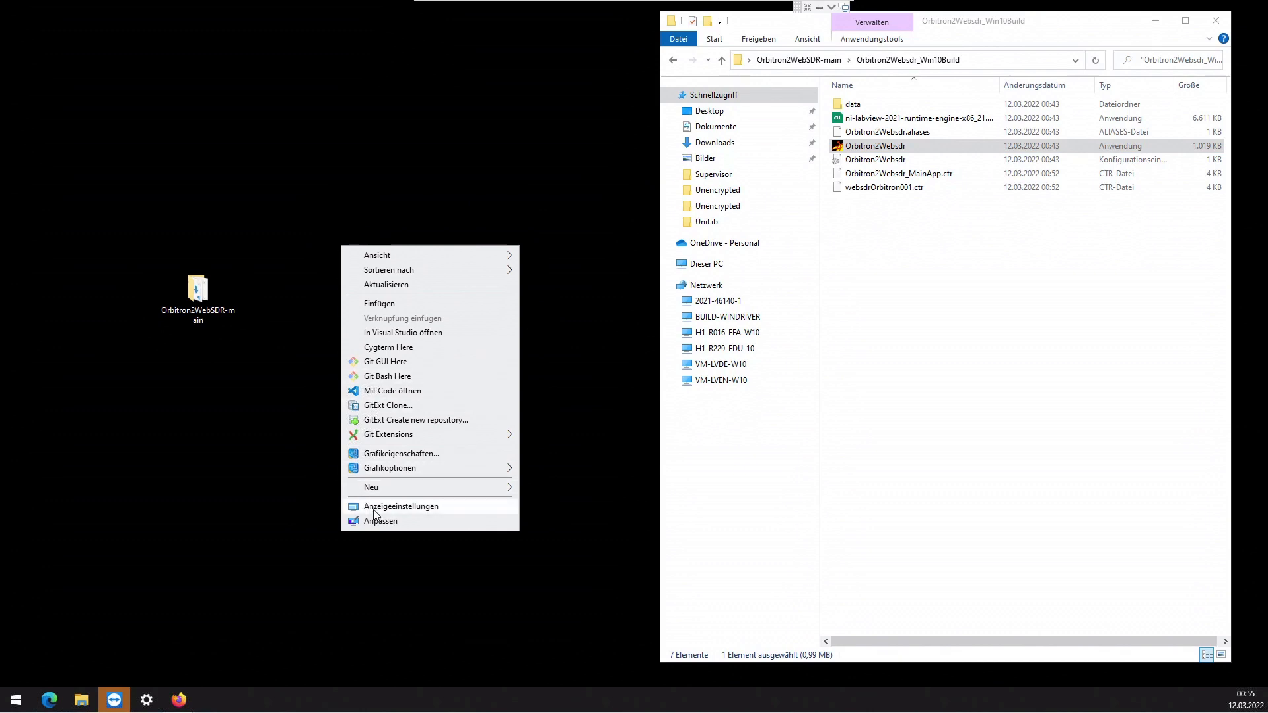
click(374, 509)
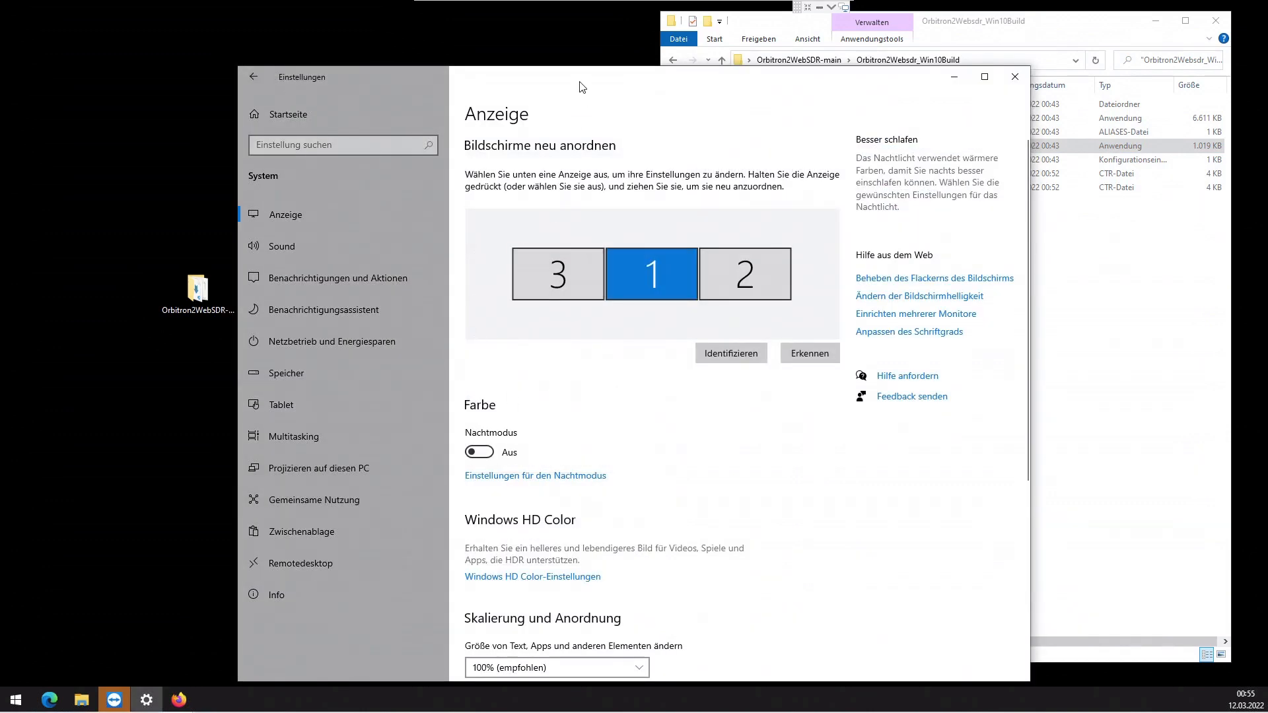
drag(579, 86, 414, 52)
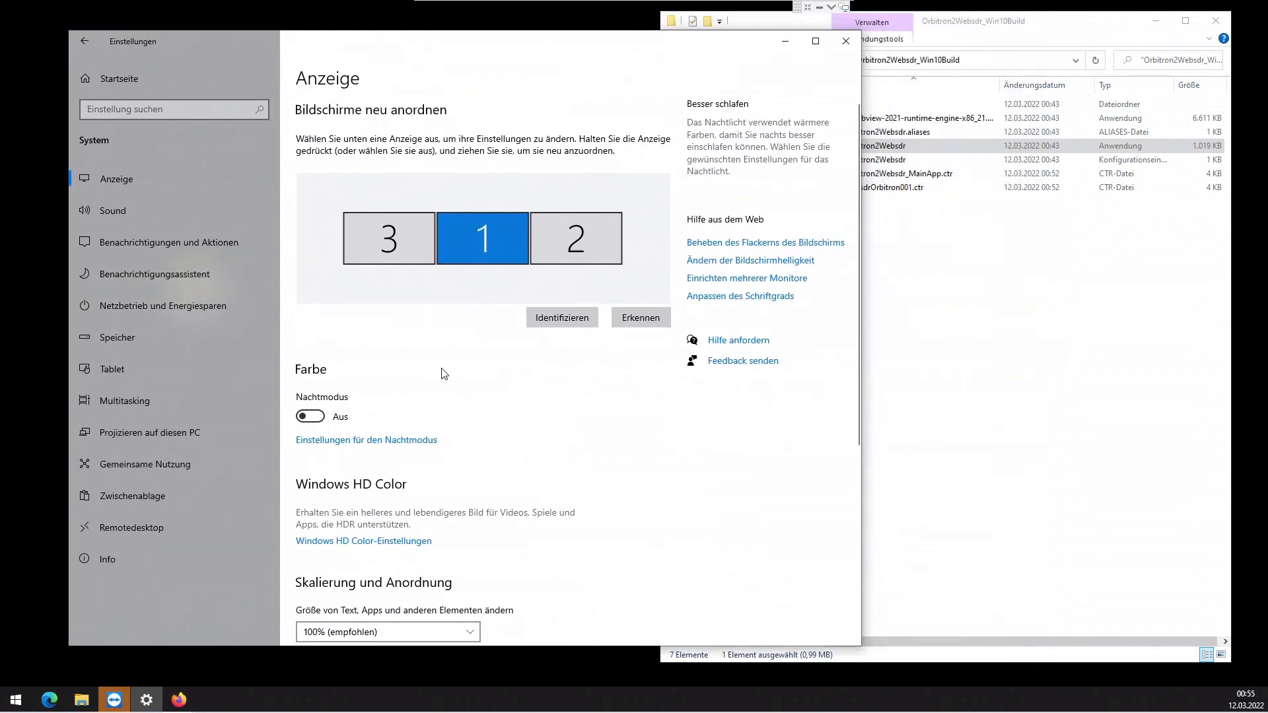
scroll(444, 374, down, 5)
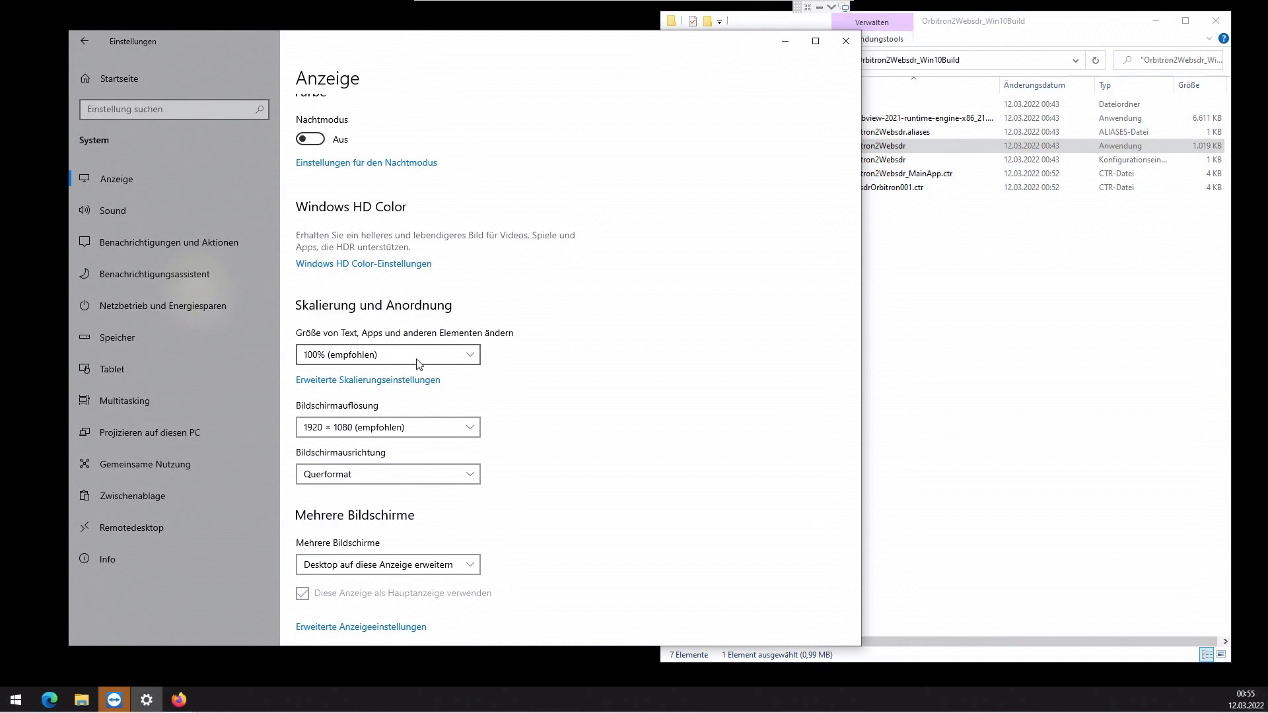
click(470, 360)
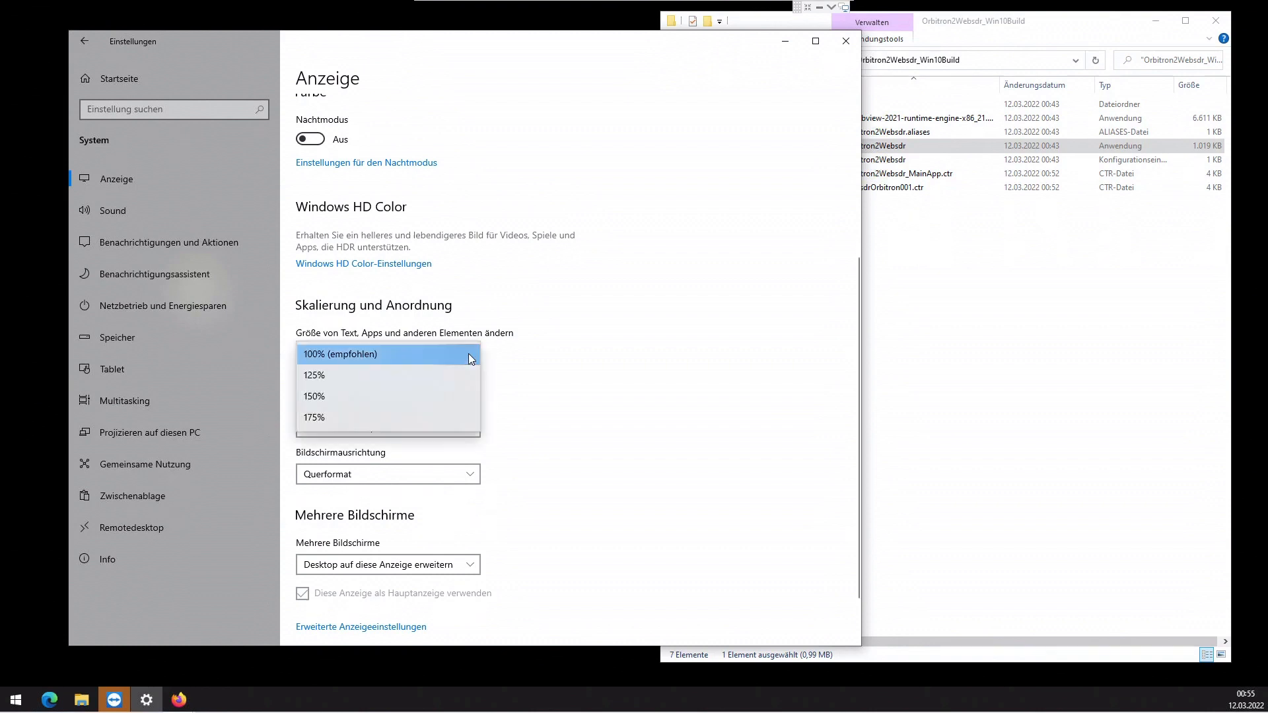
click(342, 354)
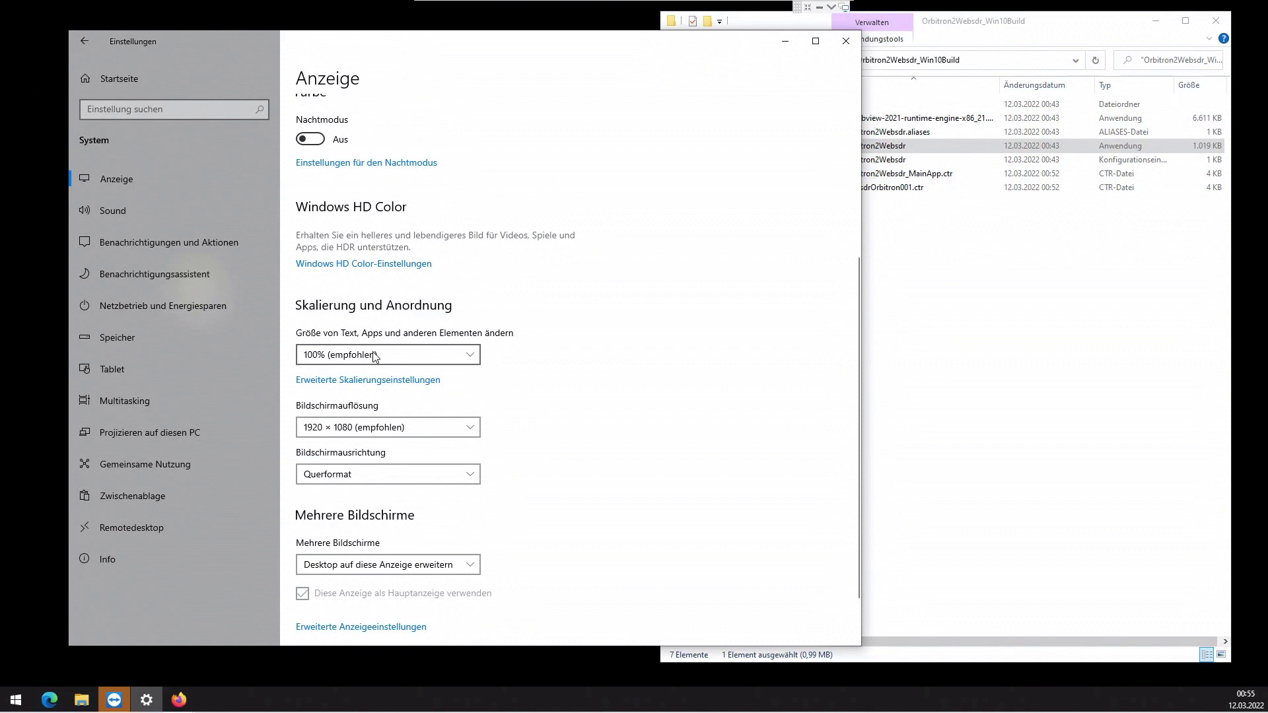
click(373, 355)
click(374, 355)
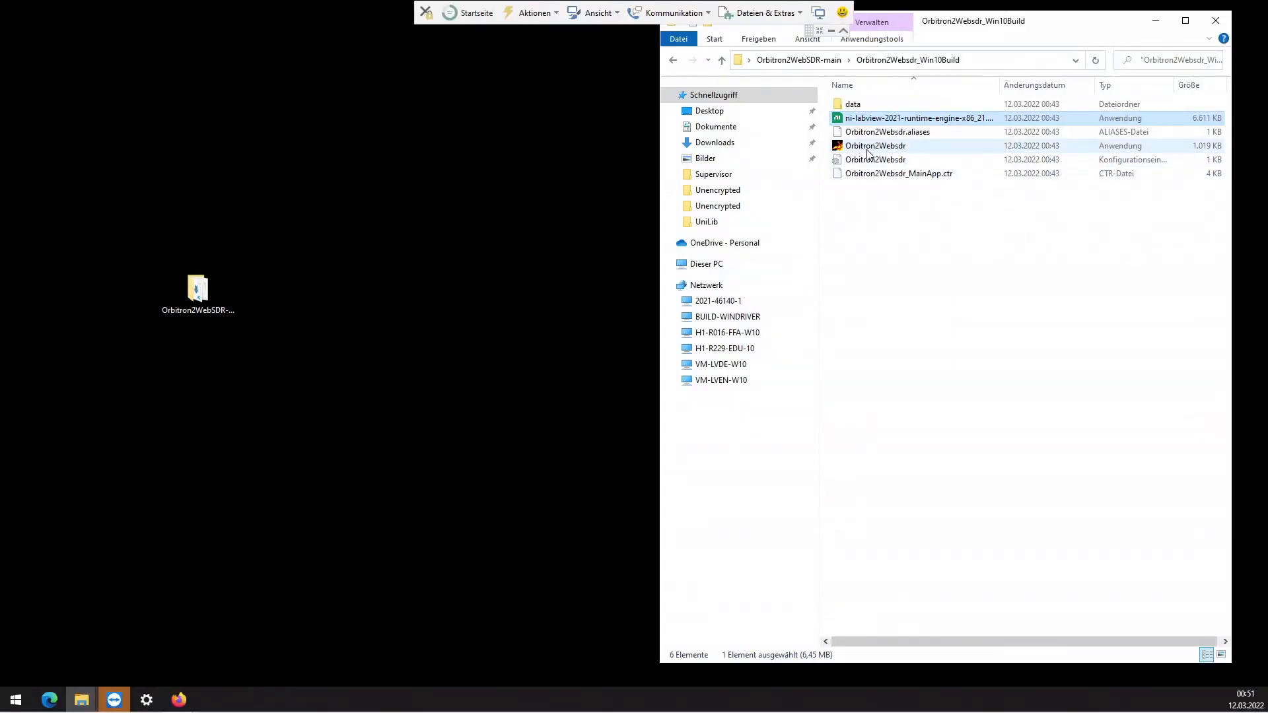
- Launch Orbitron2Websdr, allowing it to run despite the SmartScreen warning
click(867, 154)
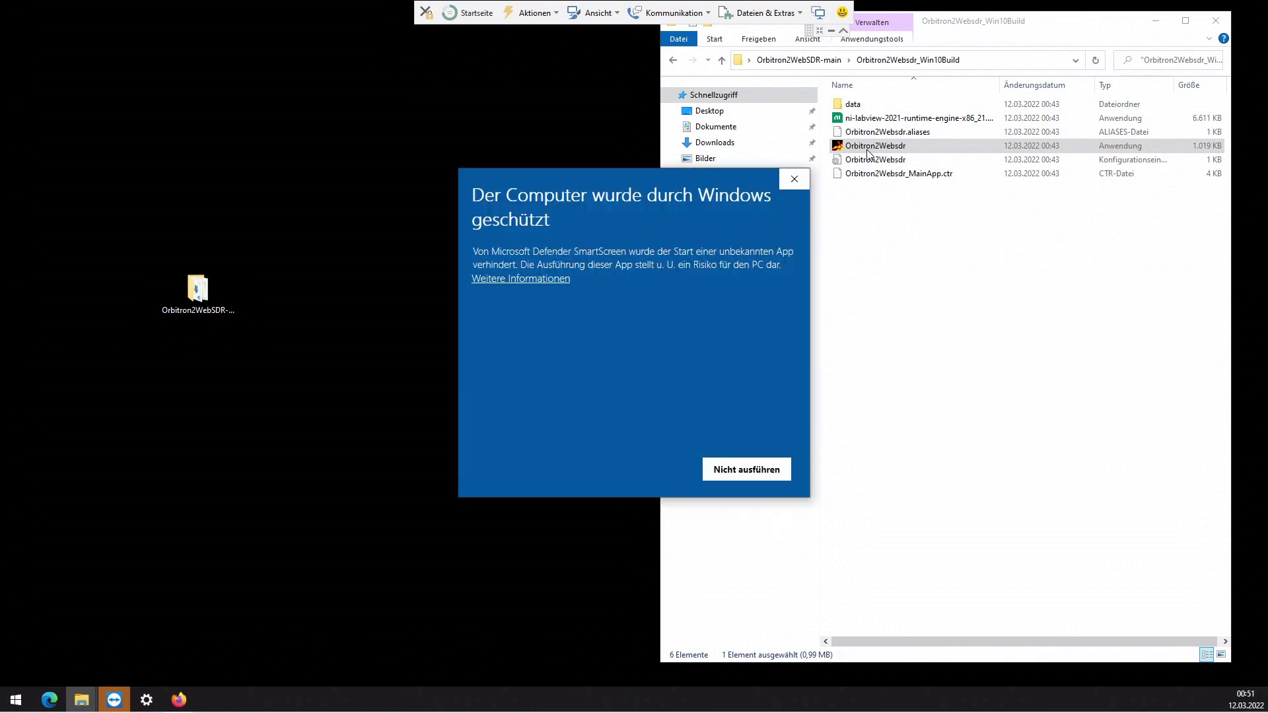
click(524, 279)
click(629, 469)
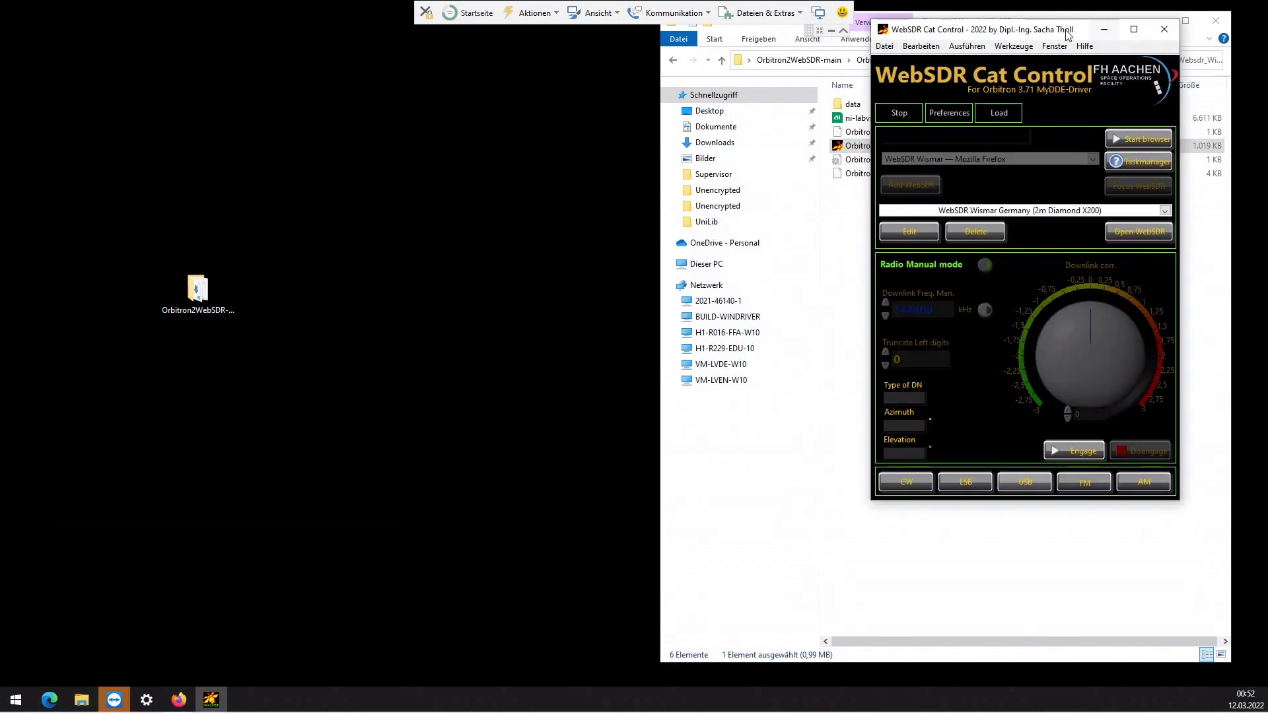
- Move the WebSDR Cat Control window and close the application, acknowledging the stop message
drag(1068, 35, 466, 99)
click(562, 94)
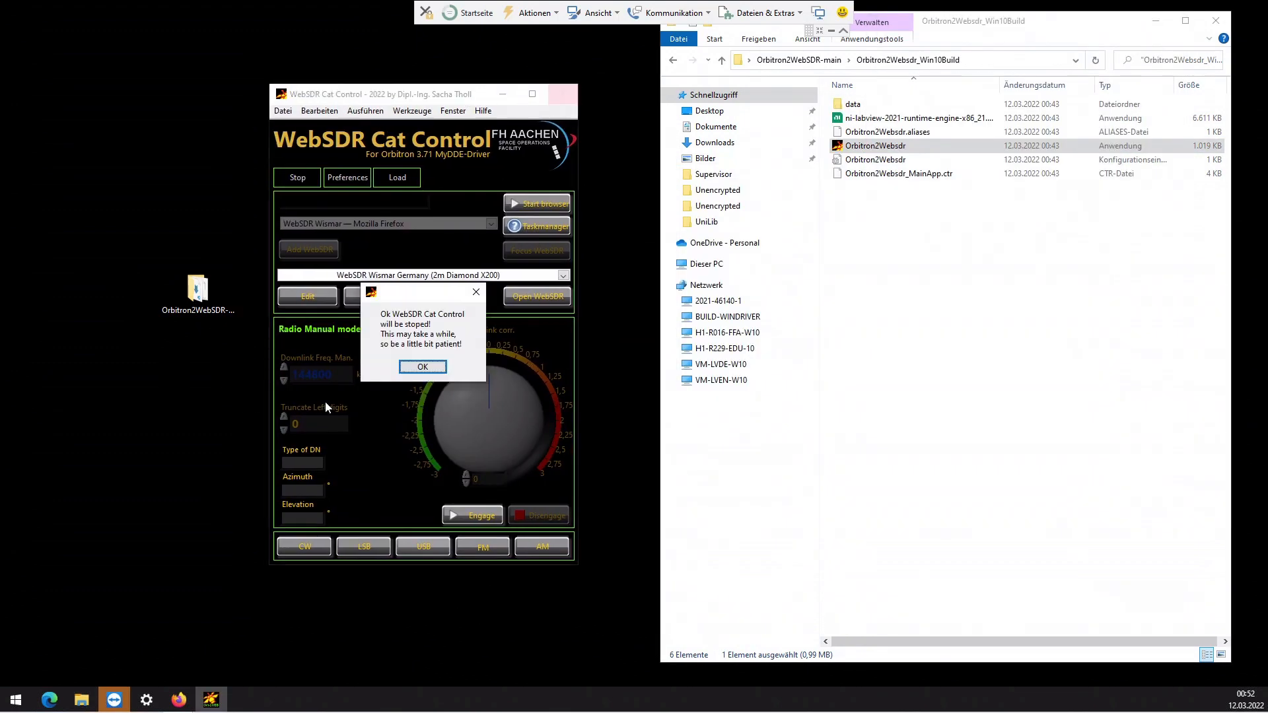
click(423, 367)
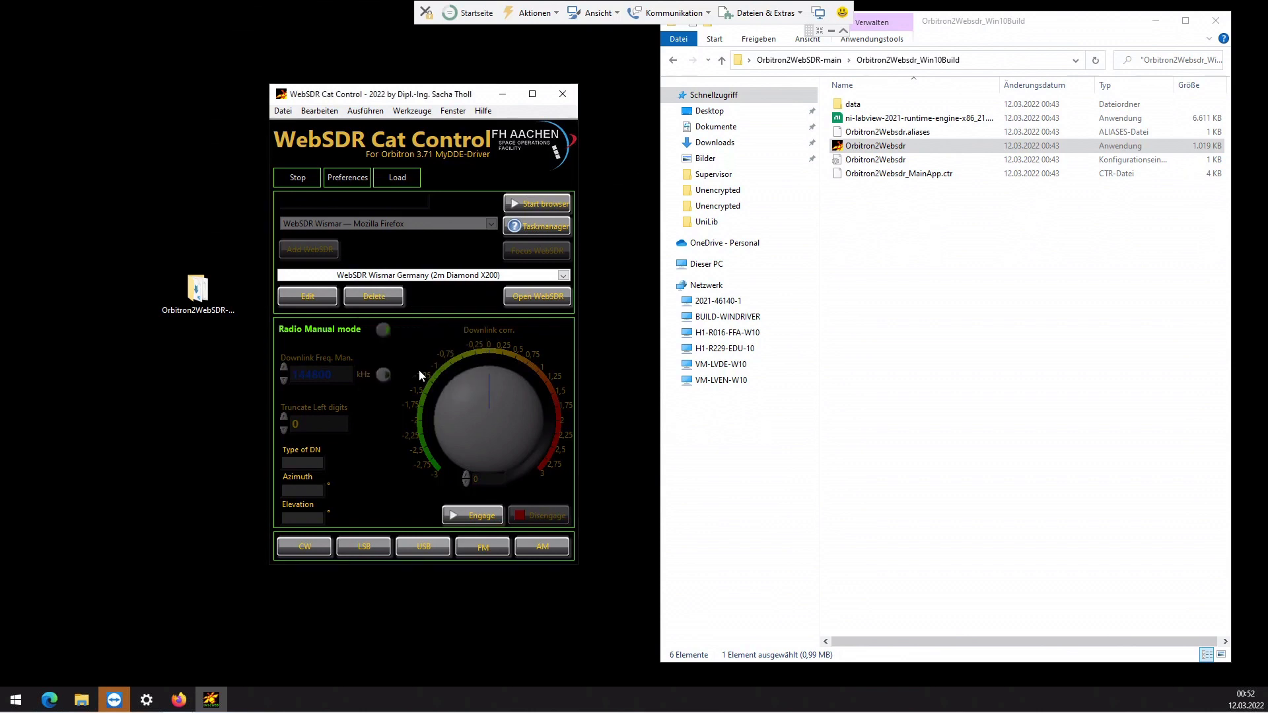
click(570, 94)
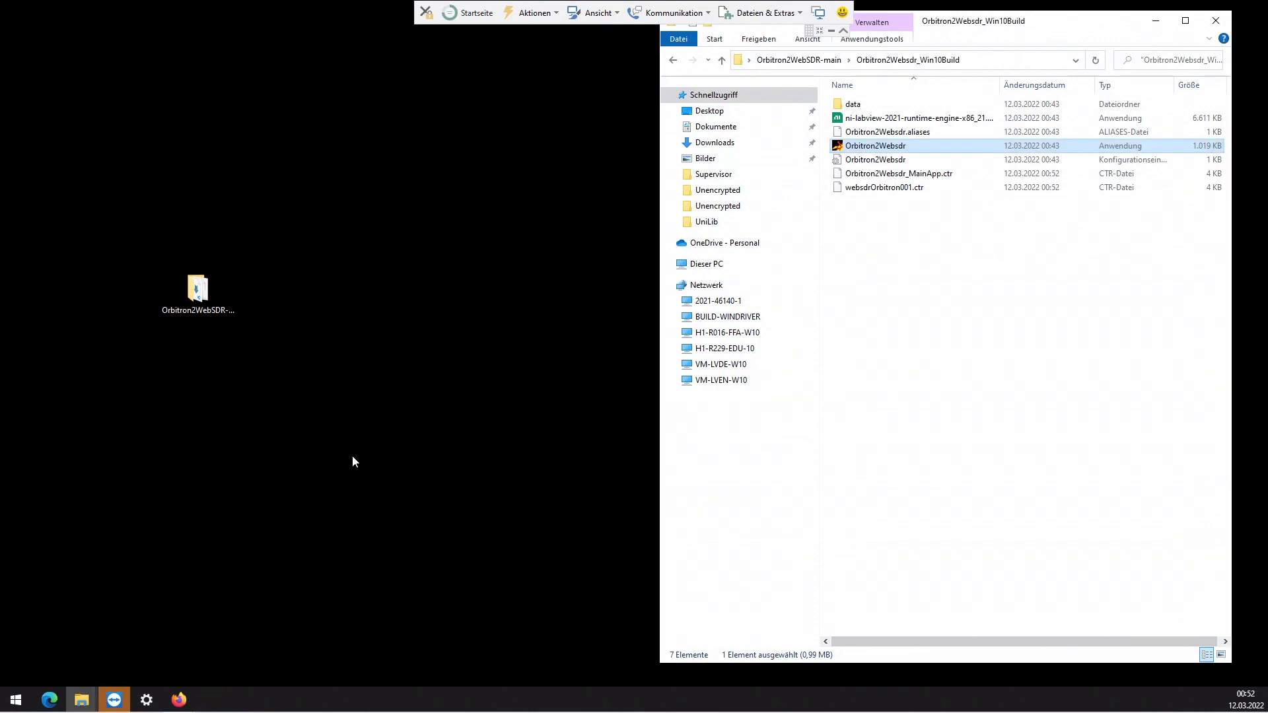
click(179, 700)
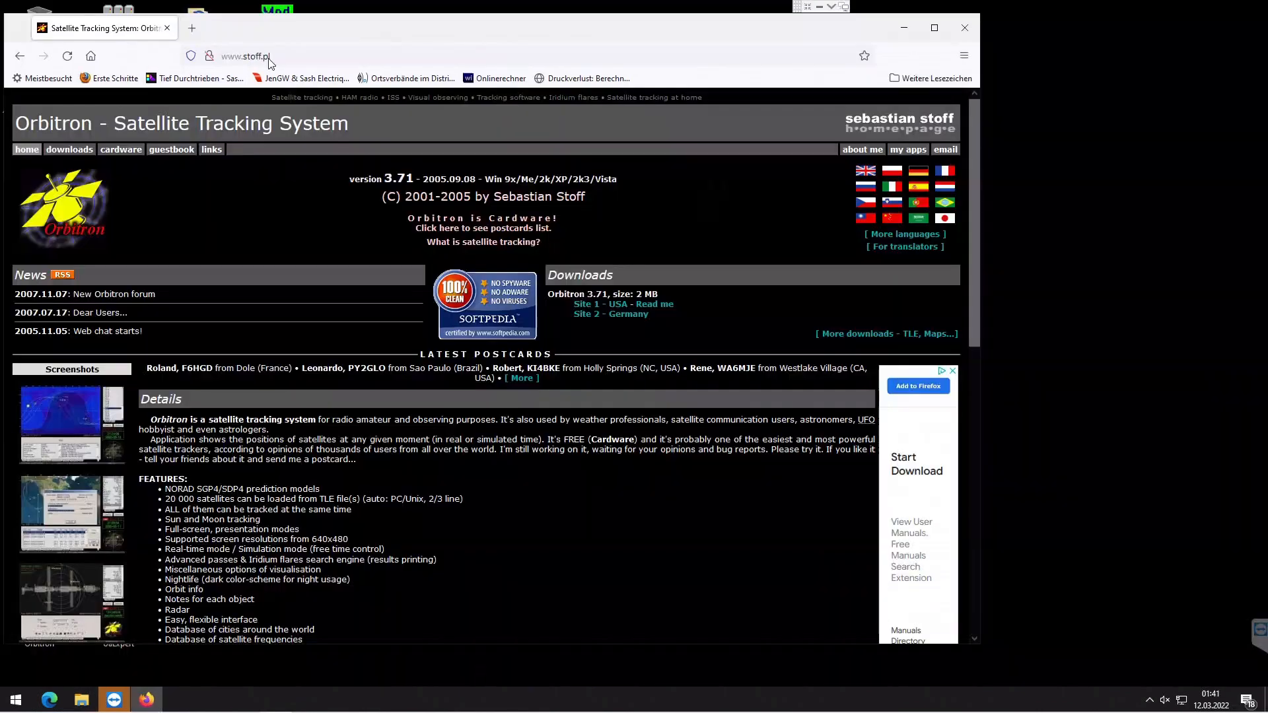
click(279, 56)
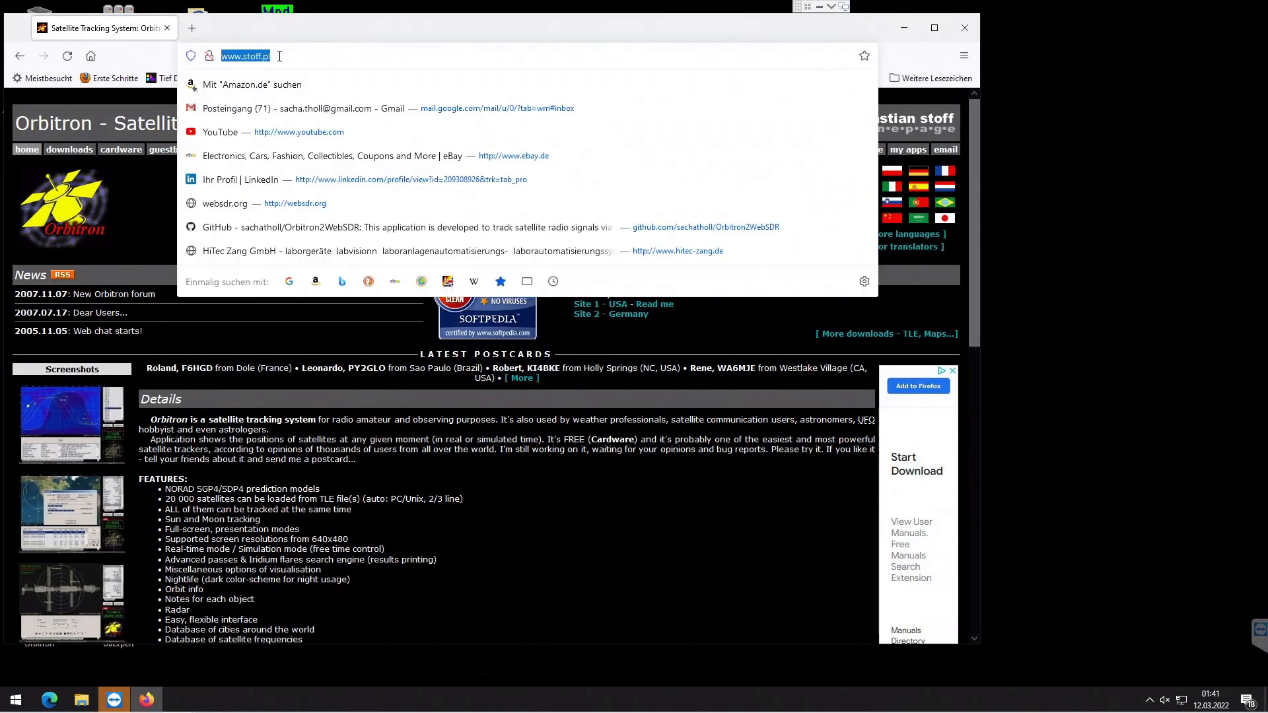
key(Return)
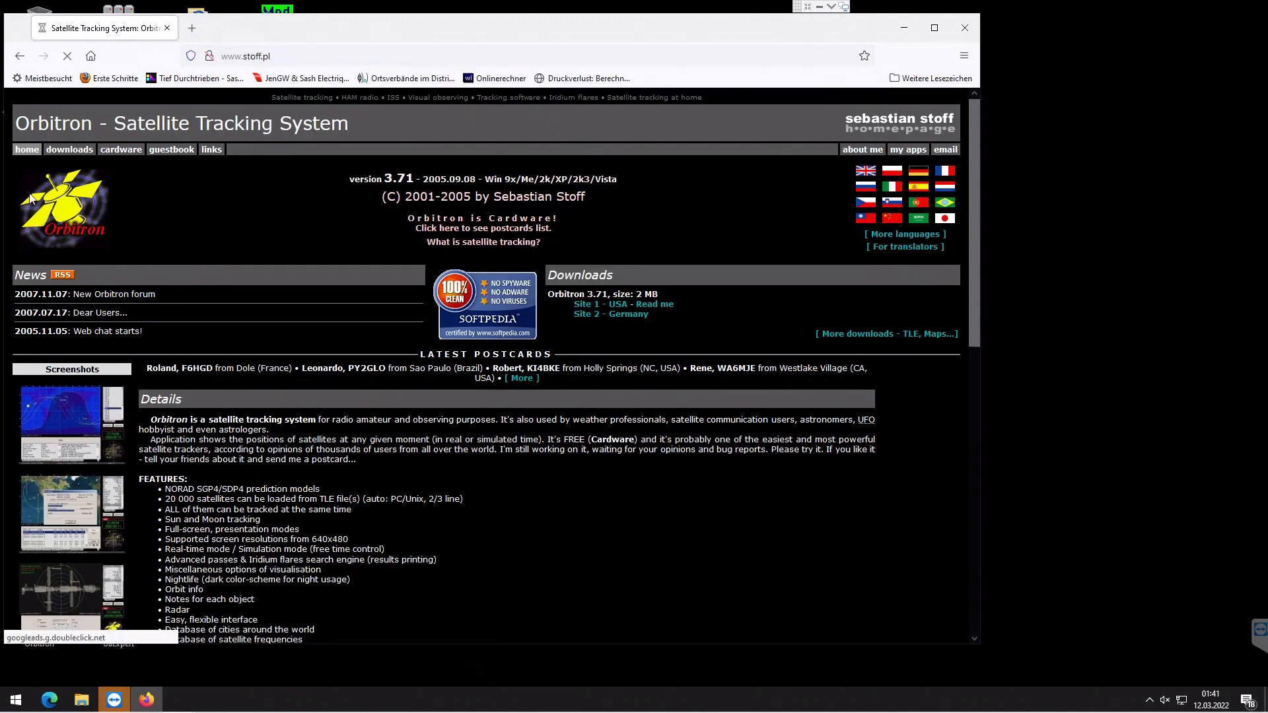
click(68, 154)
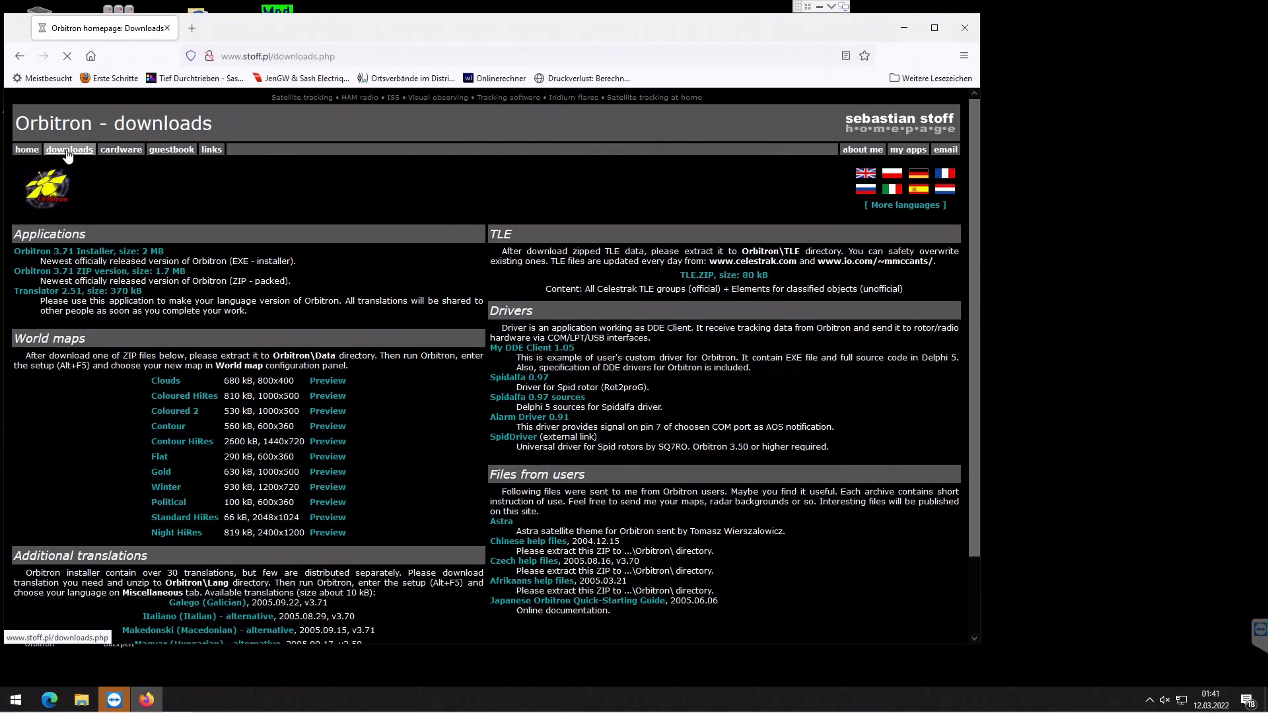
- Download the Orbitron 3.71 installer and the My DDE Client 1.05 zip from the downloads page
click(67, 253)
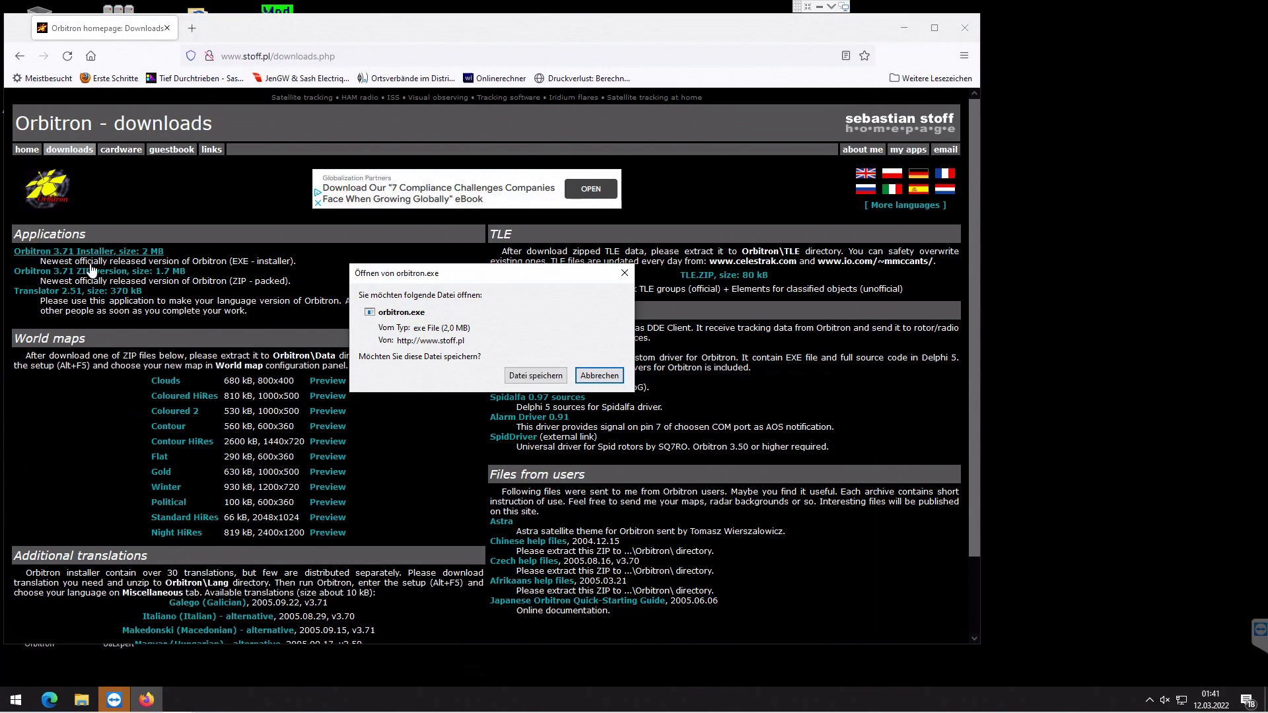
click(545, 375)
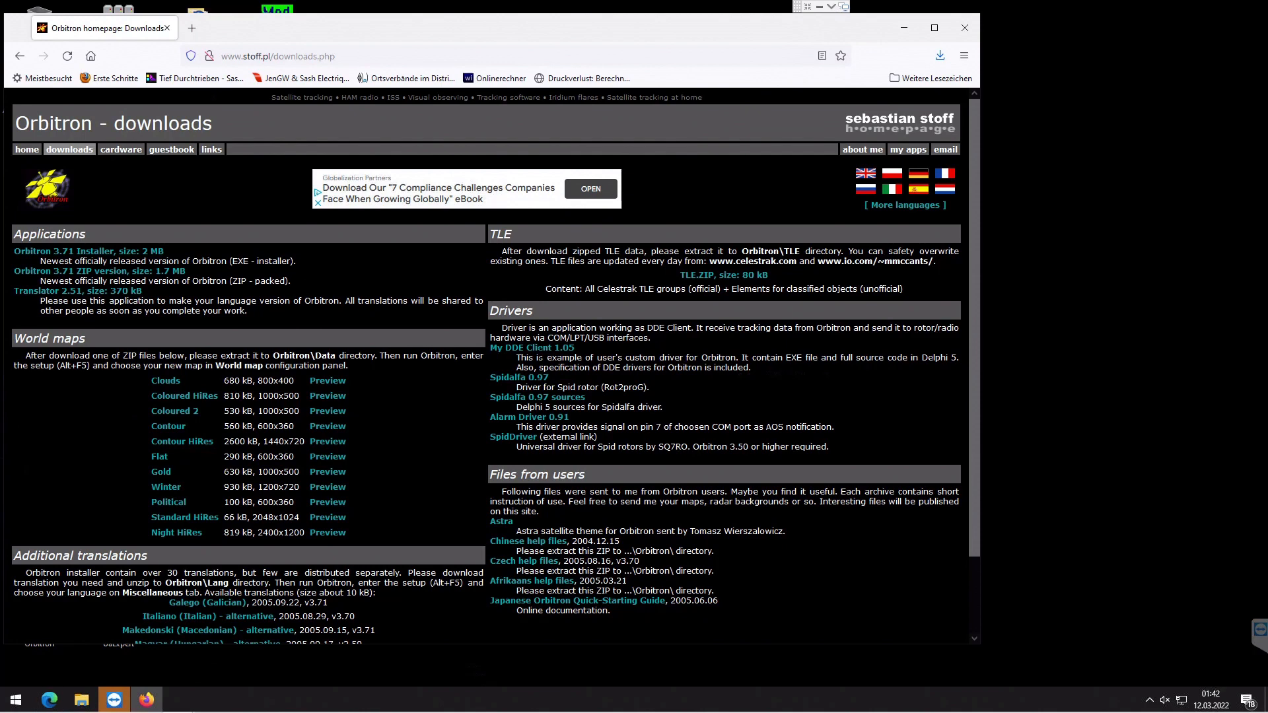
click(538, 350)
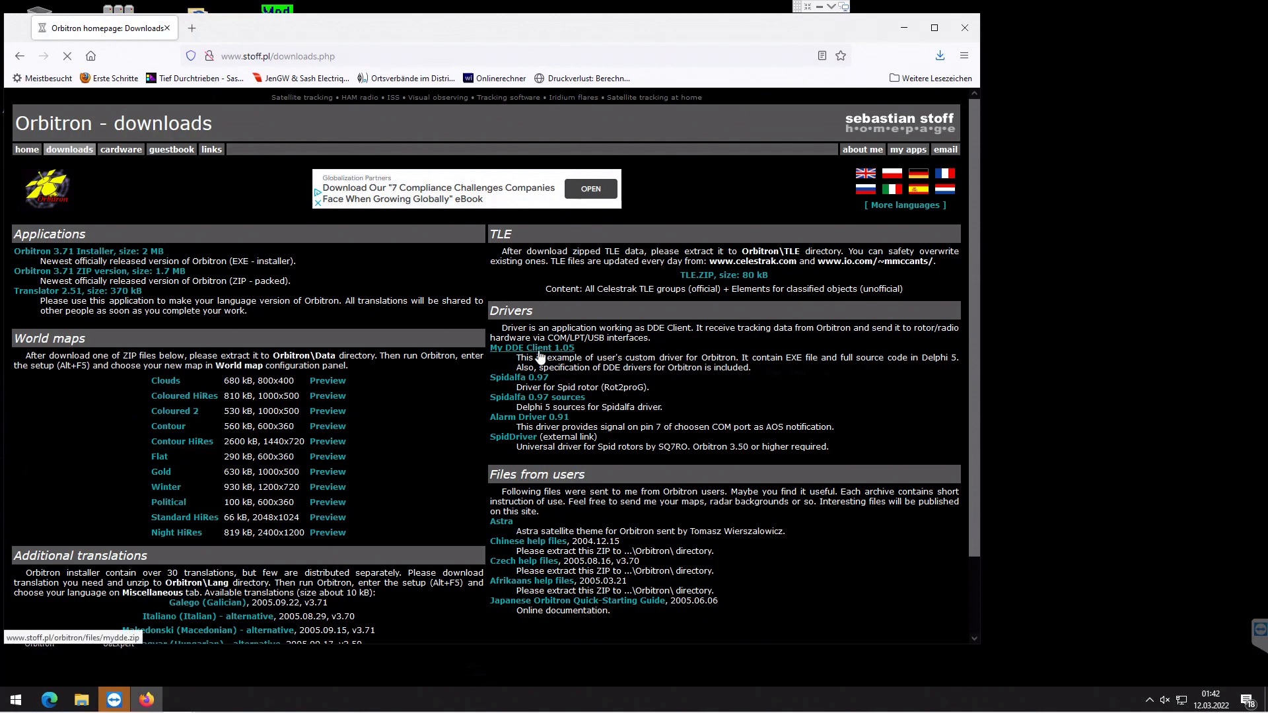
click(543, 417)
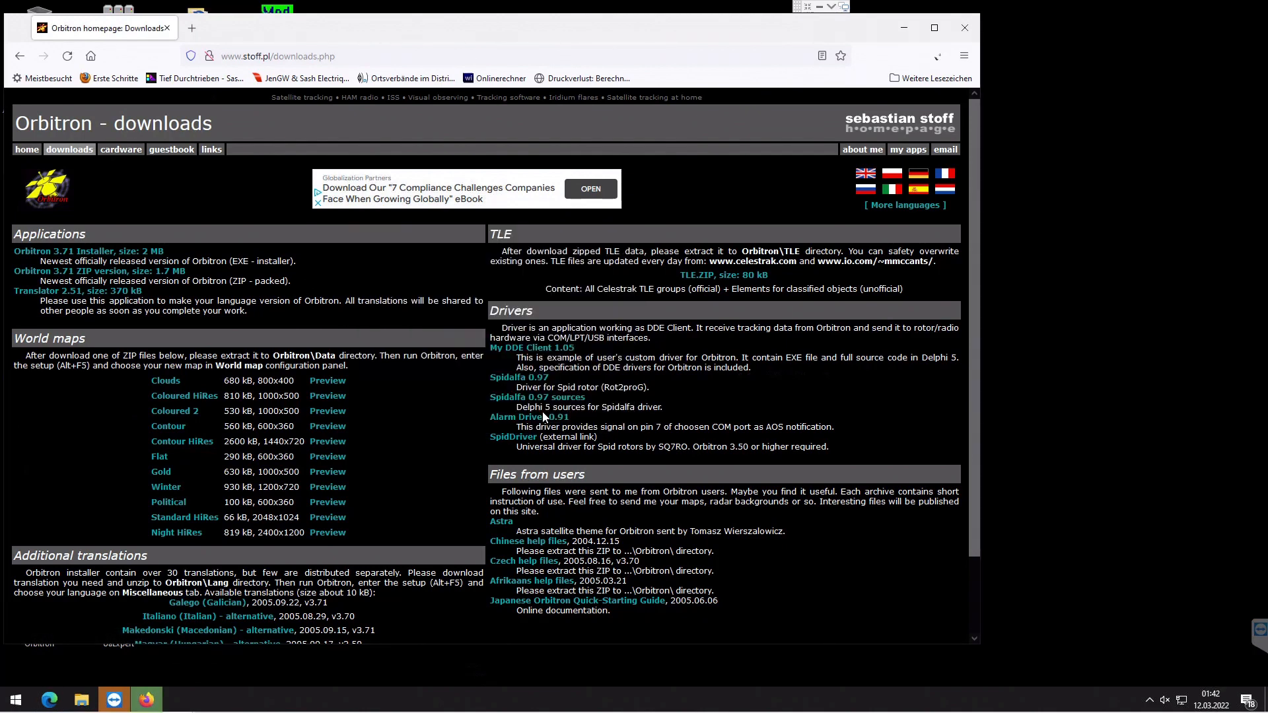
- Launch the downloaded Orbitron installer and confirm the setup language
click(941, 56)
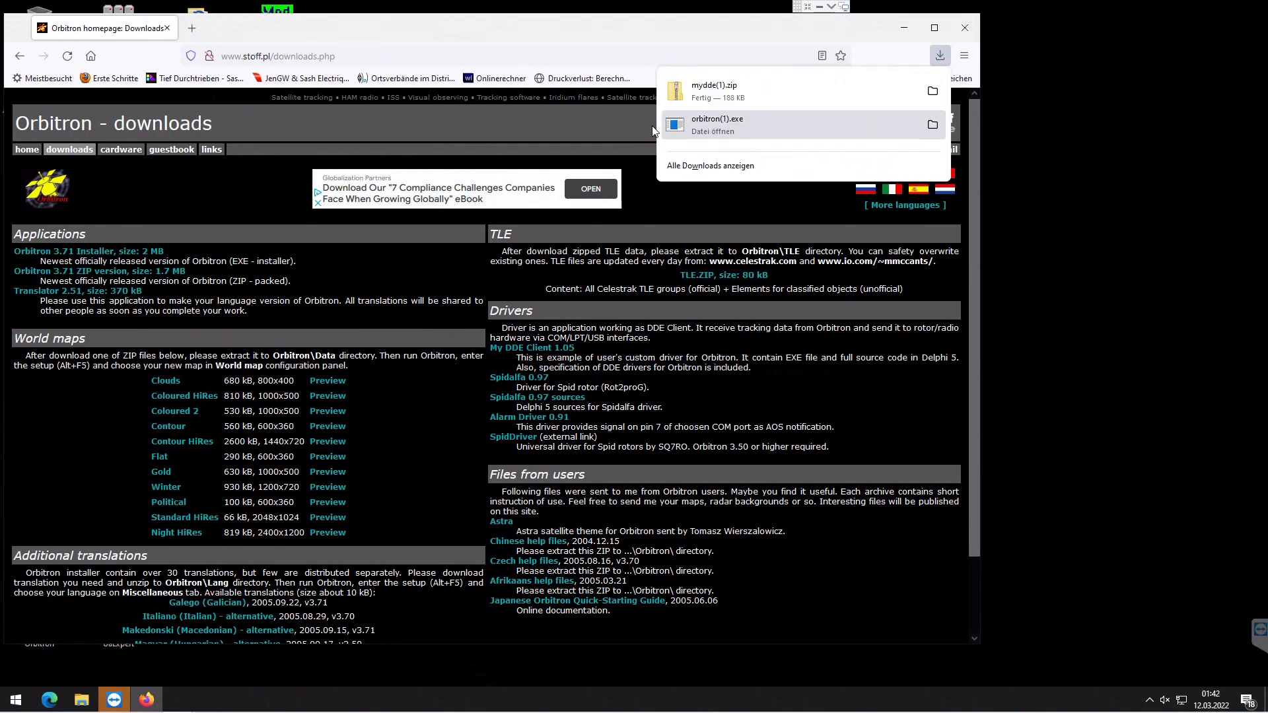
click(694, 121)
click(565, 454)
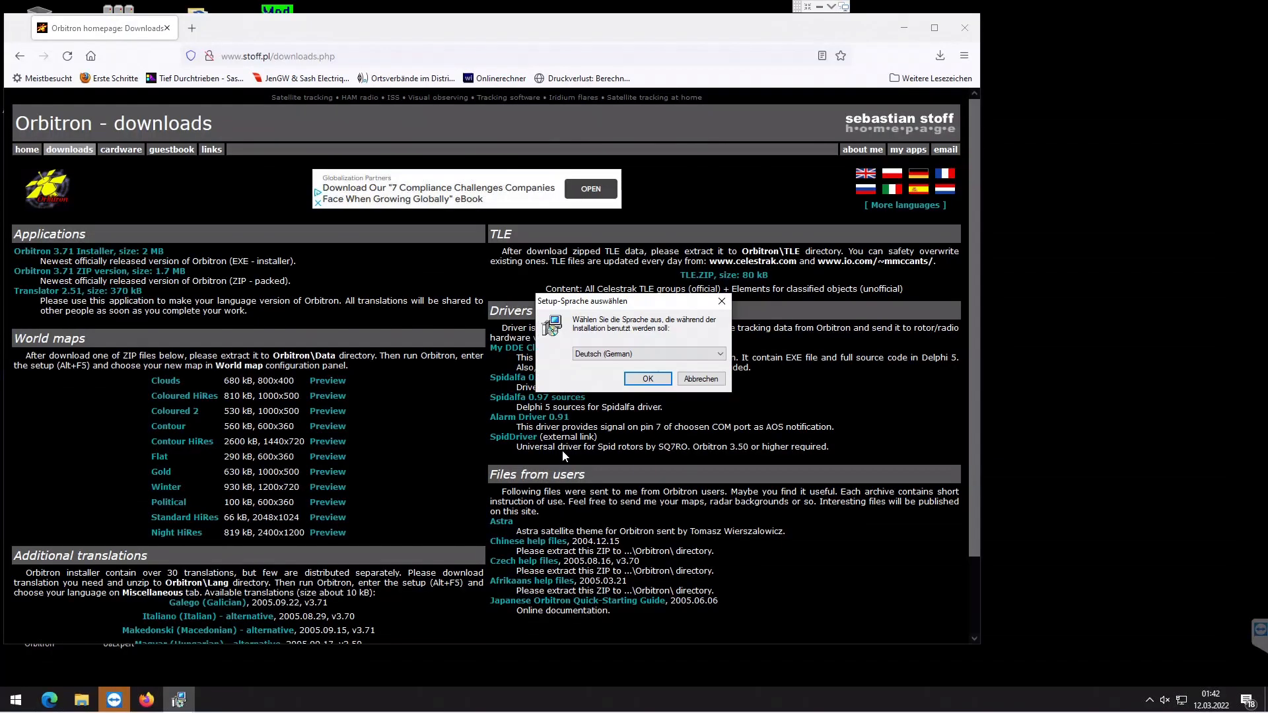
click(694, 355)
click(592, 409)
click(634, 384)
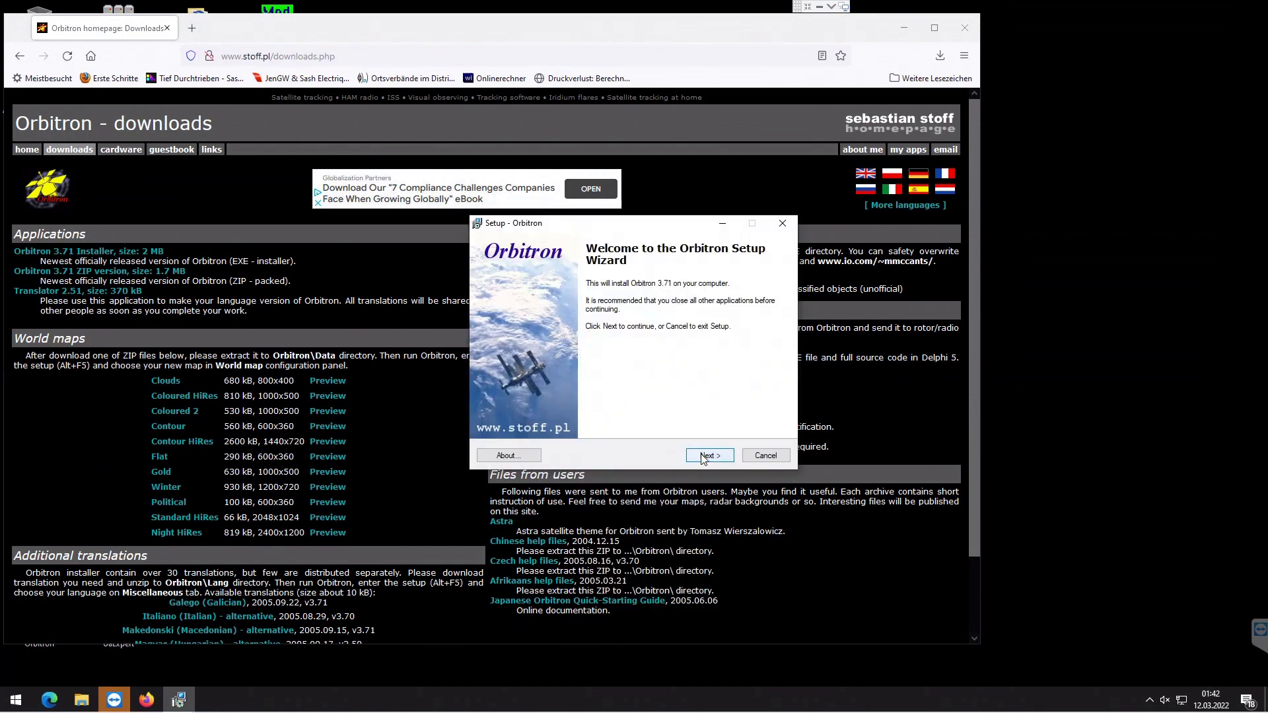
- Install Orbitron with the default components and location, launch it on finish, and close the TLE update prompt
click(706, 455)
click(706, 456)
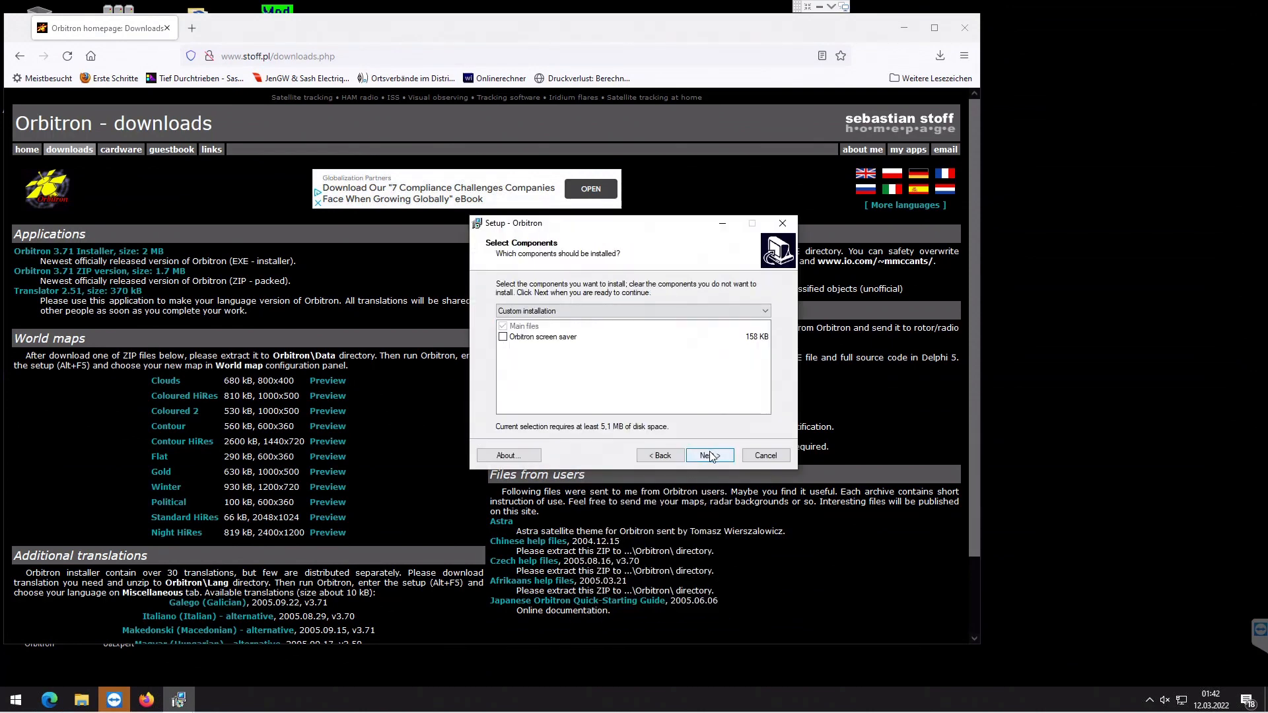
click(709, 457)
click(707, 458)
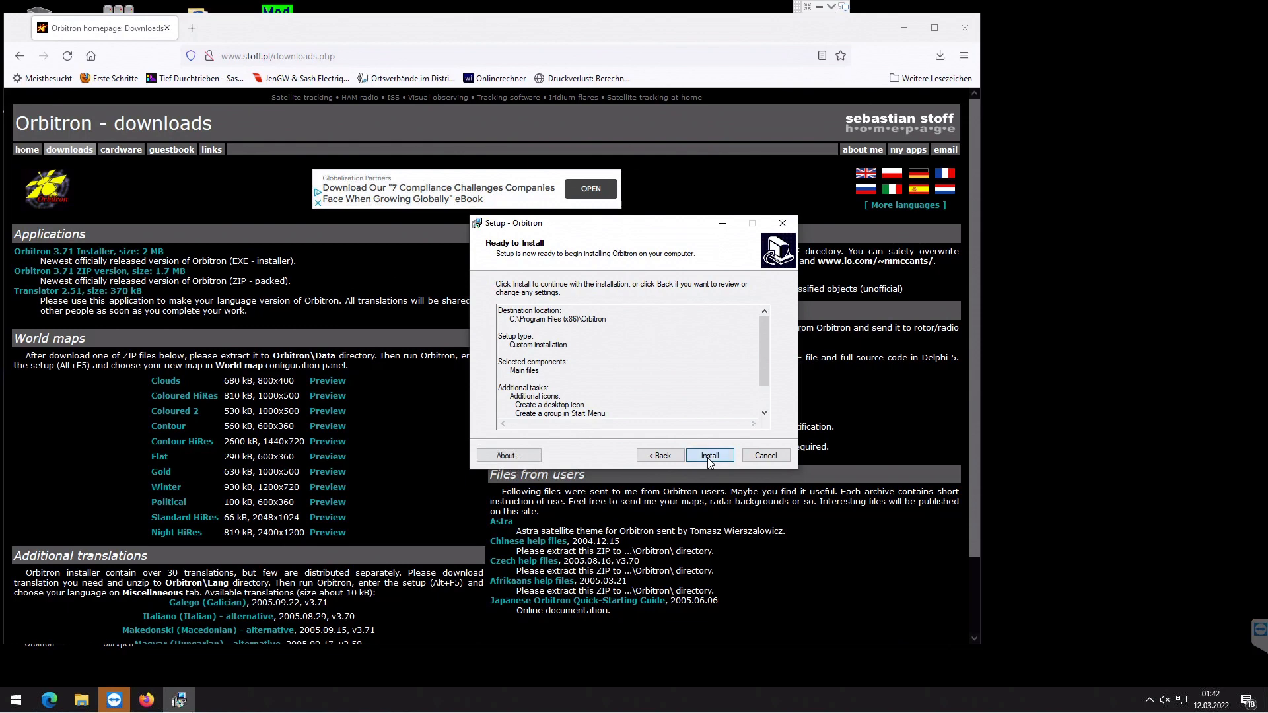
click(707, 458)
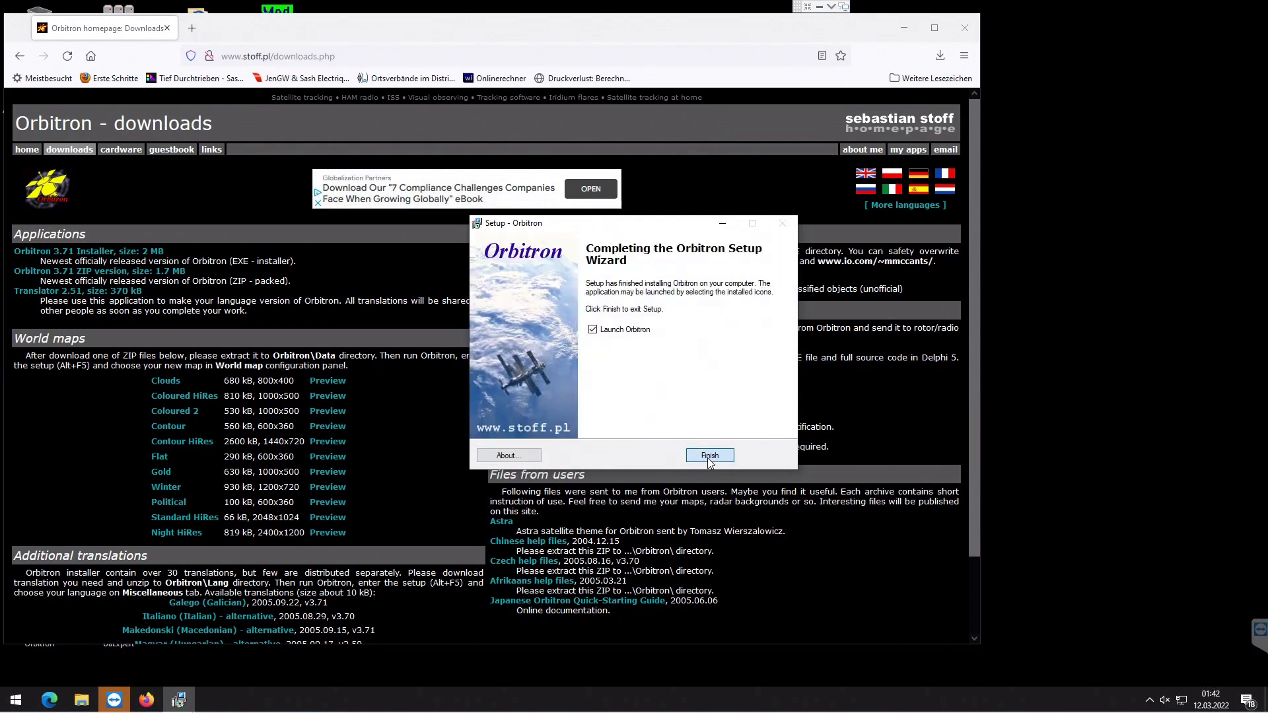
click(707, 458)
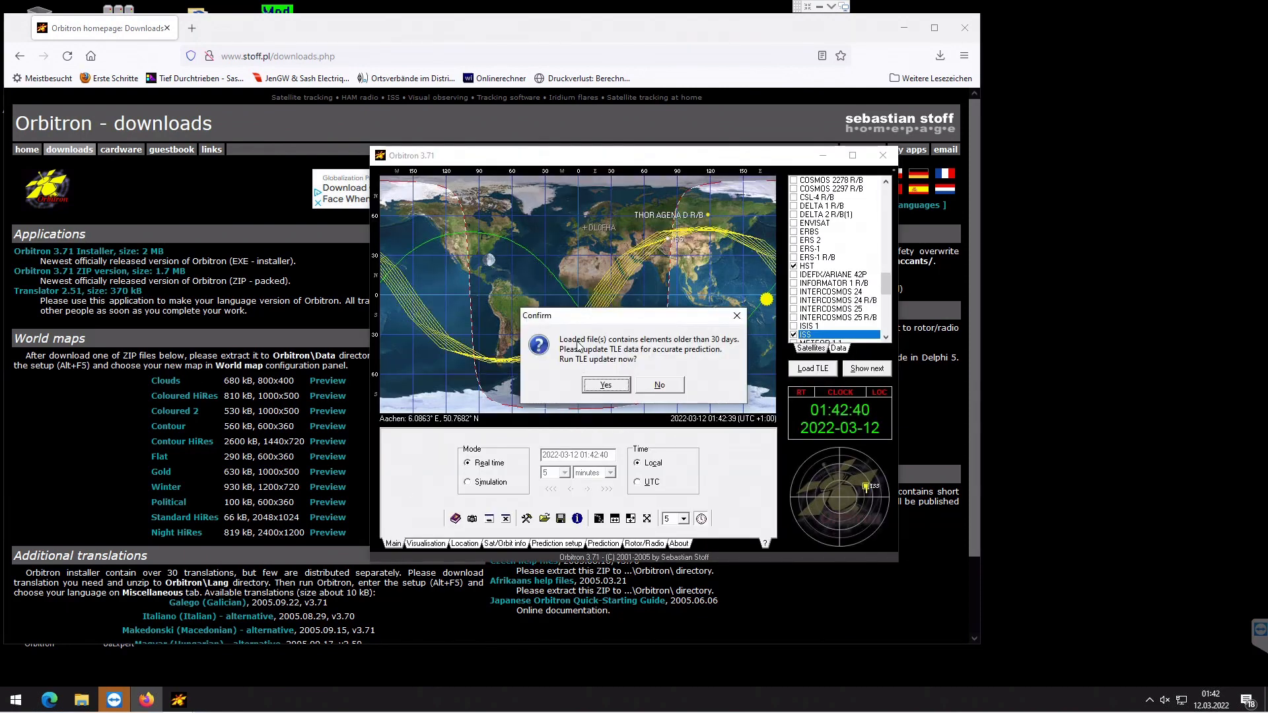
click(610, 40)
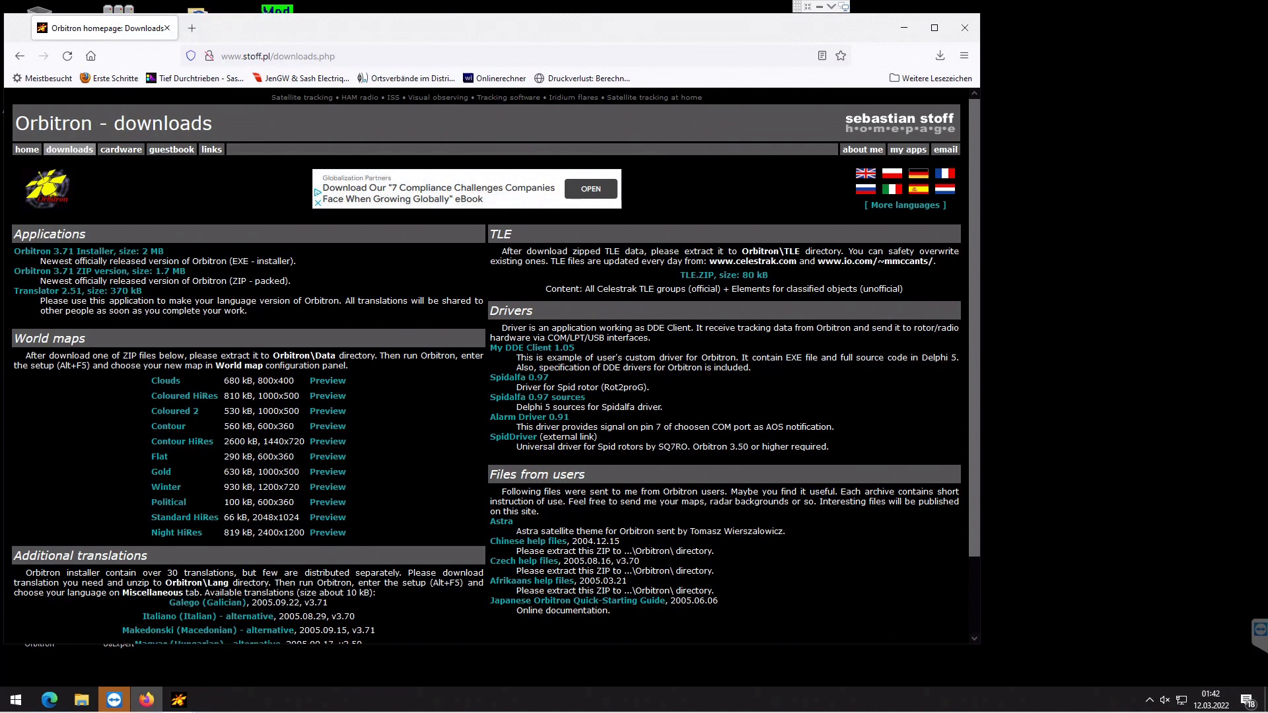
- Save the My DDE Client zip again, open the mydde folder in Downloads and select all its files
click(524, 351)
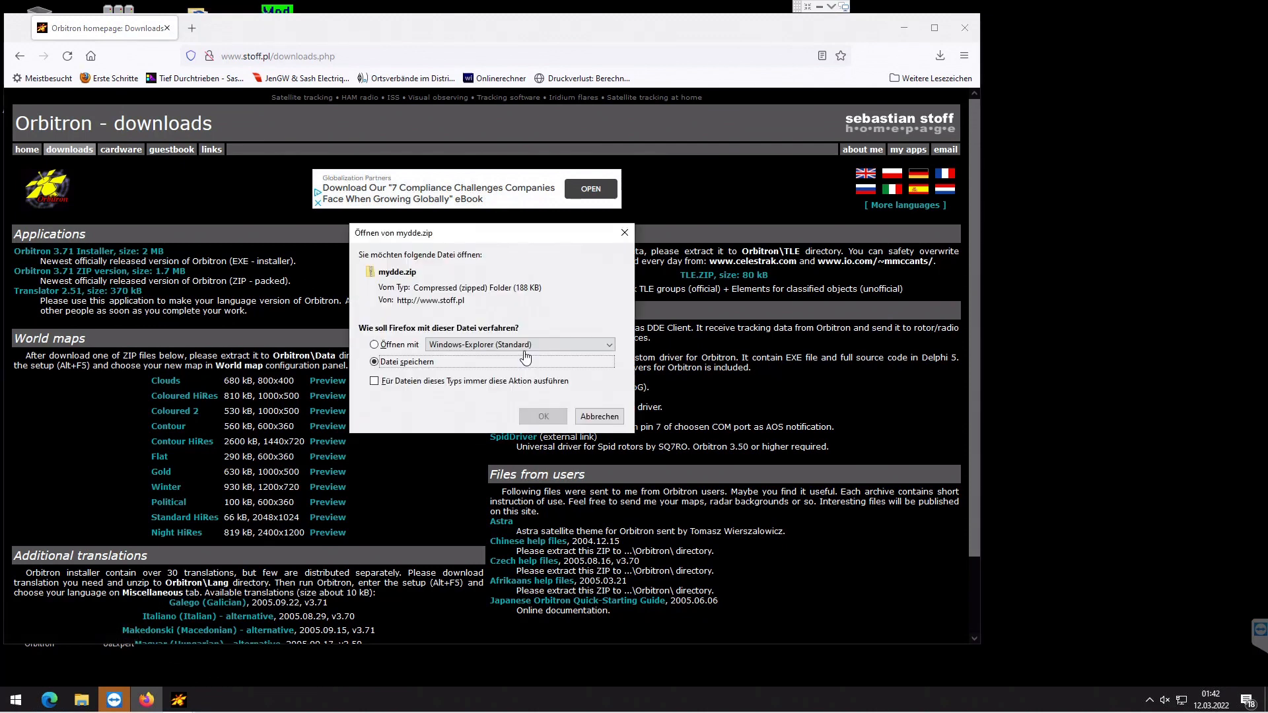
click(552, 416)
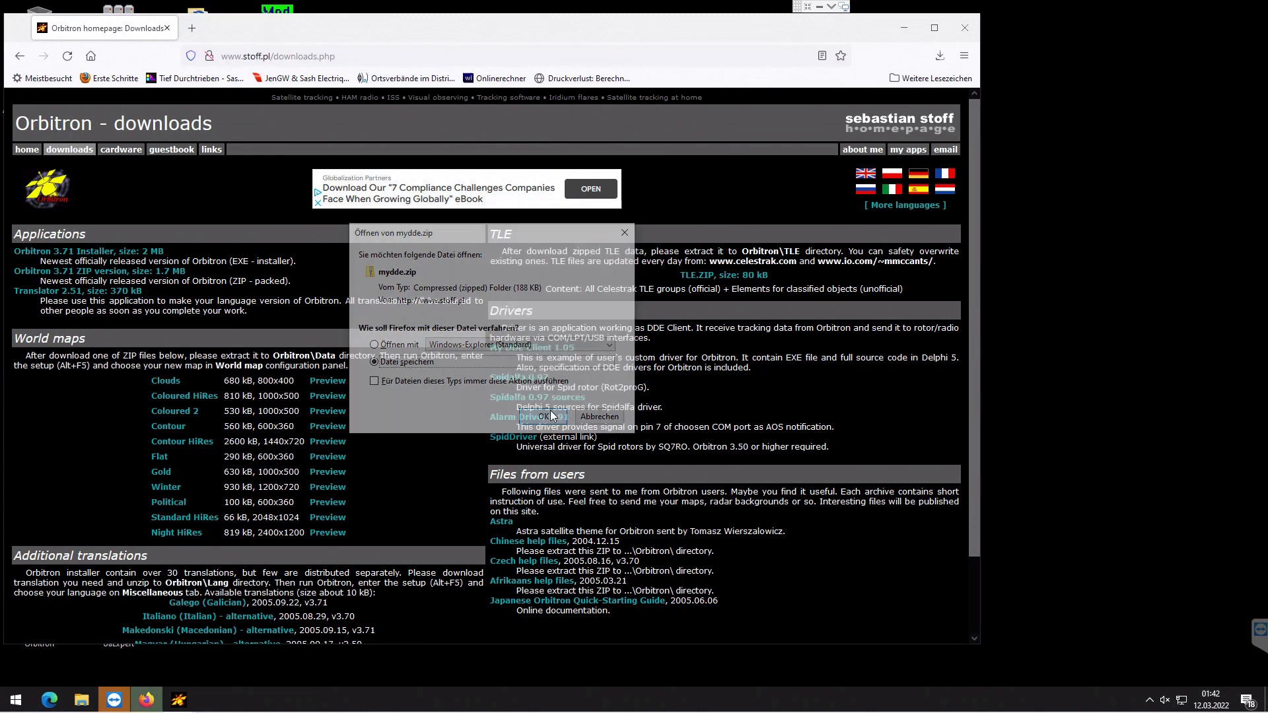
click(939, 55)
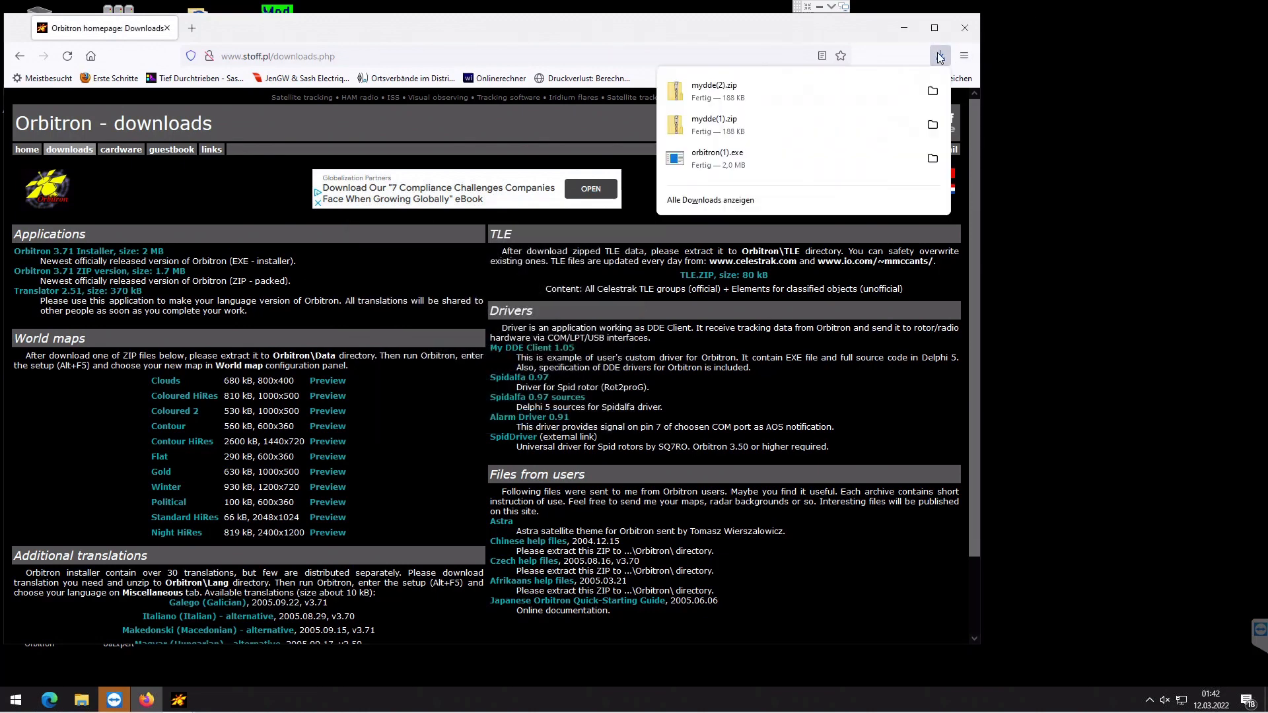
click(856, 129)
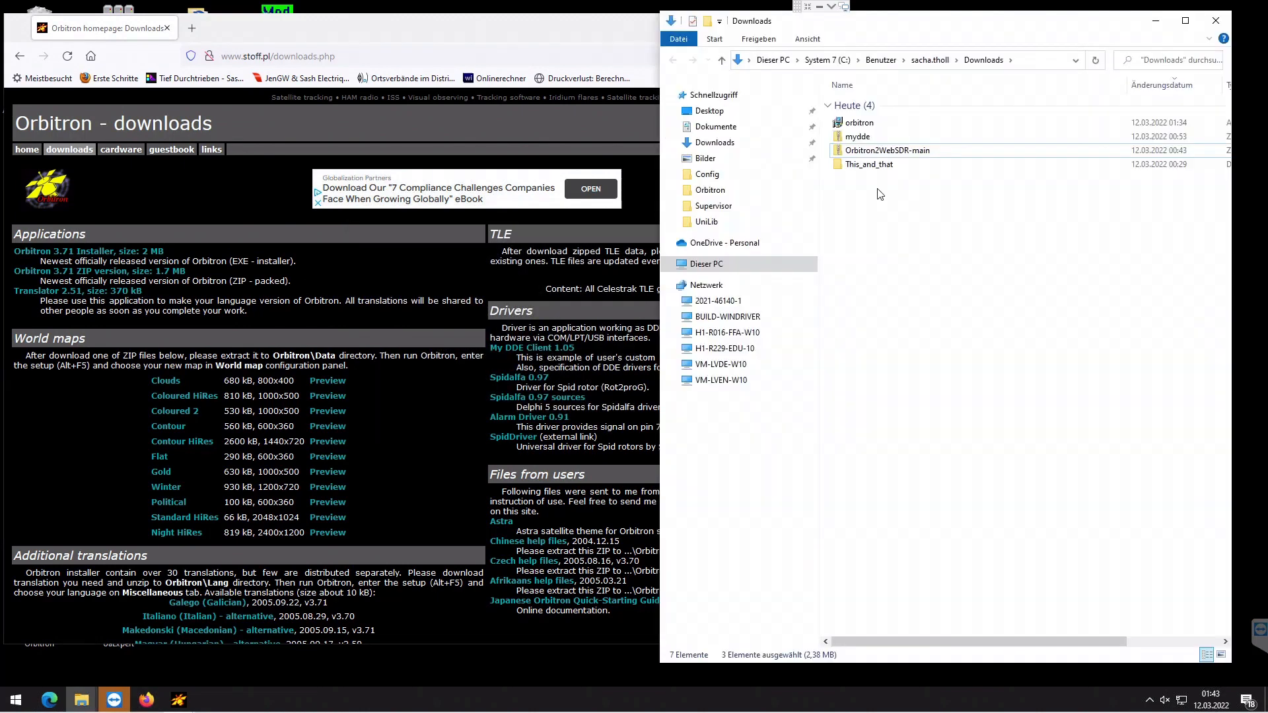
double_click(856, 137)
key(ctrl+a)
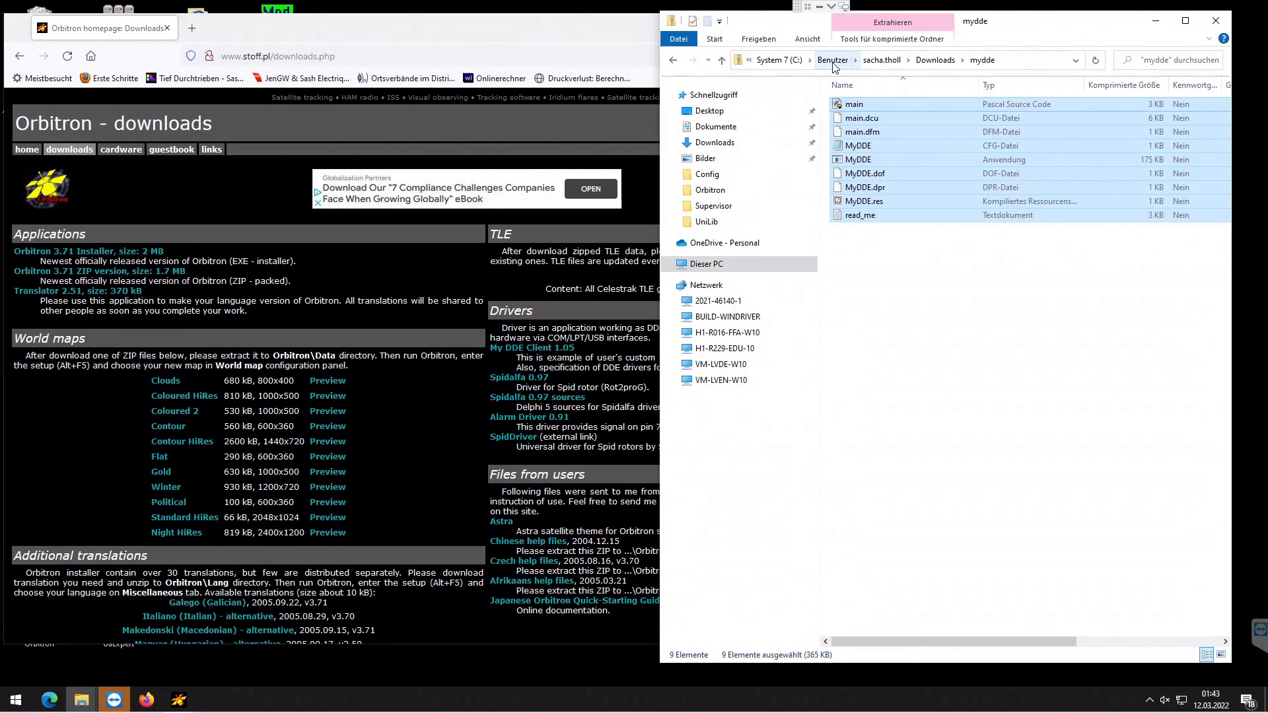
- Open Orbitron's installation folder under Programme (x86) via the Start search's file location
click(15, 701)
text(orbitron)
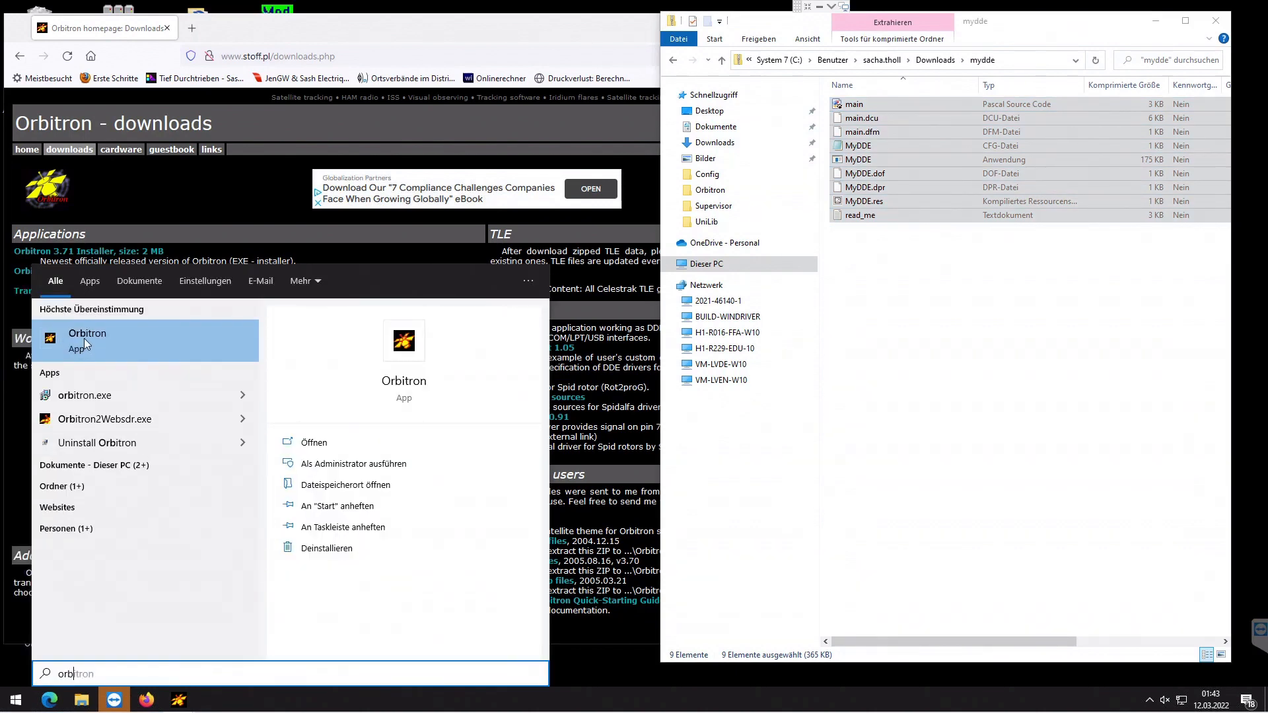
right_click(85, 338)
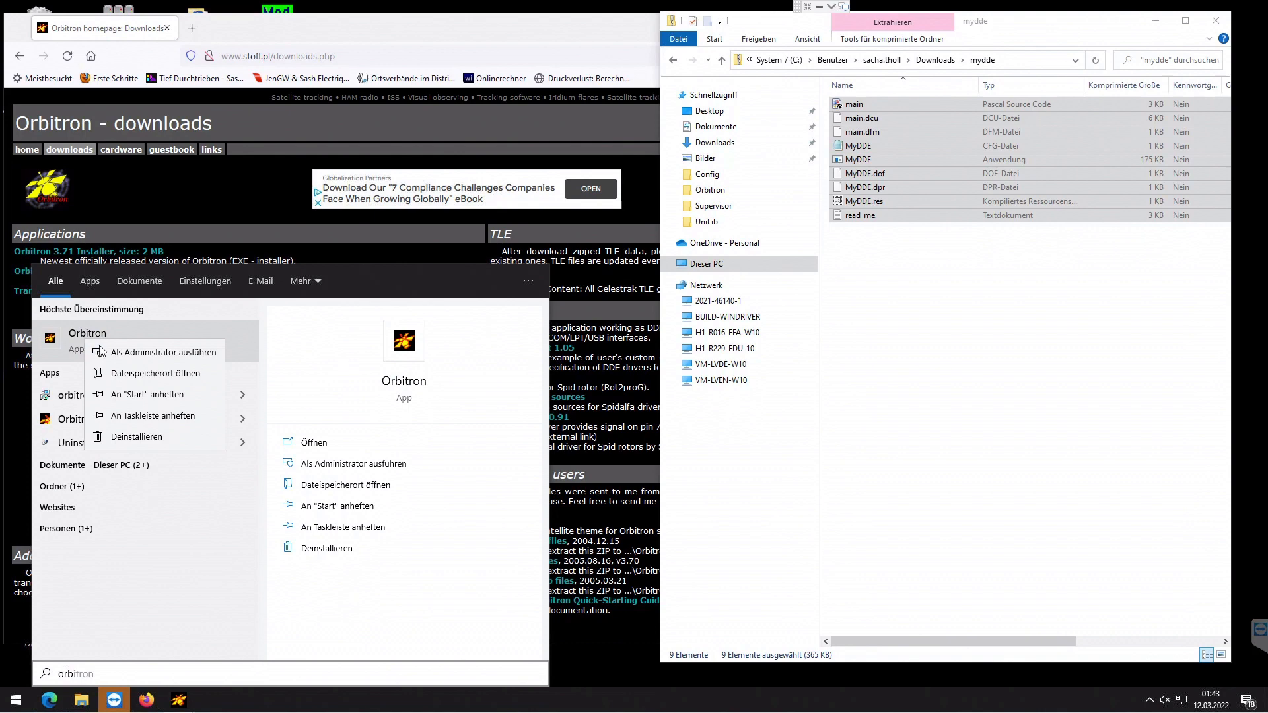
click(165, 374)
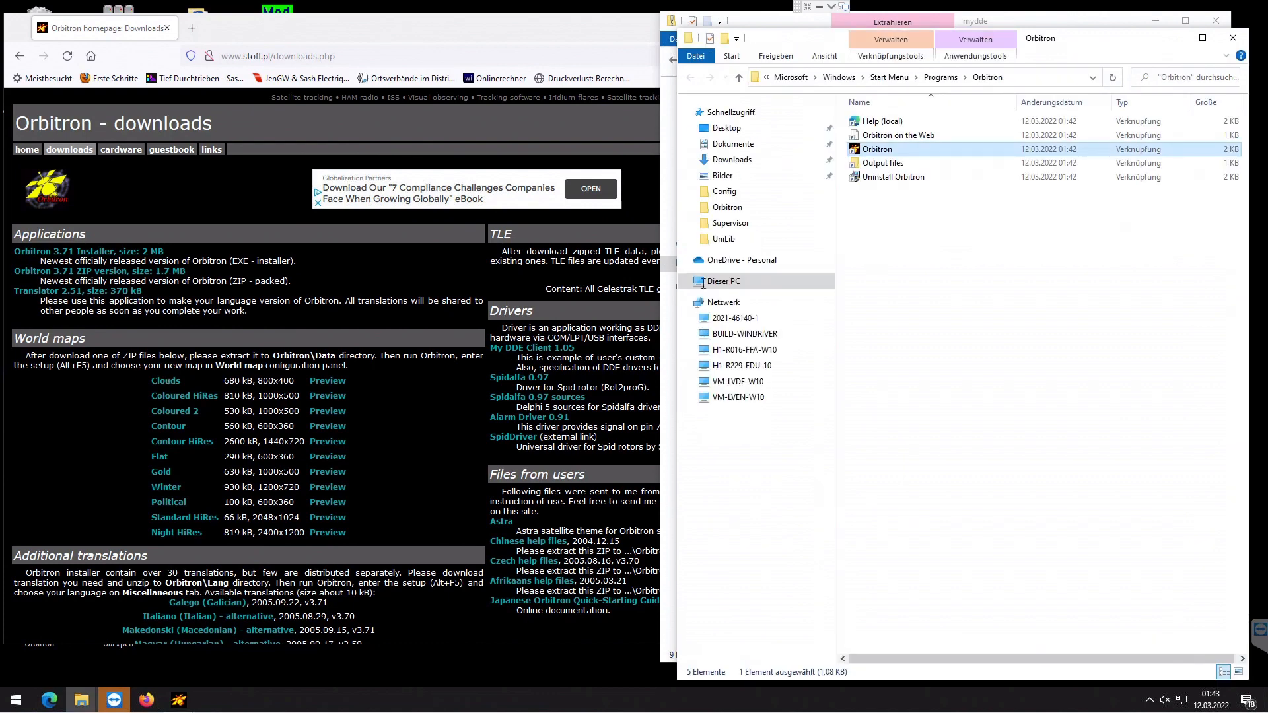
right_click(877, 153)
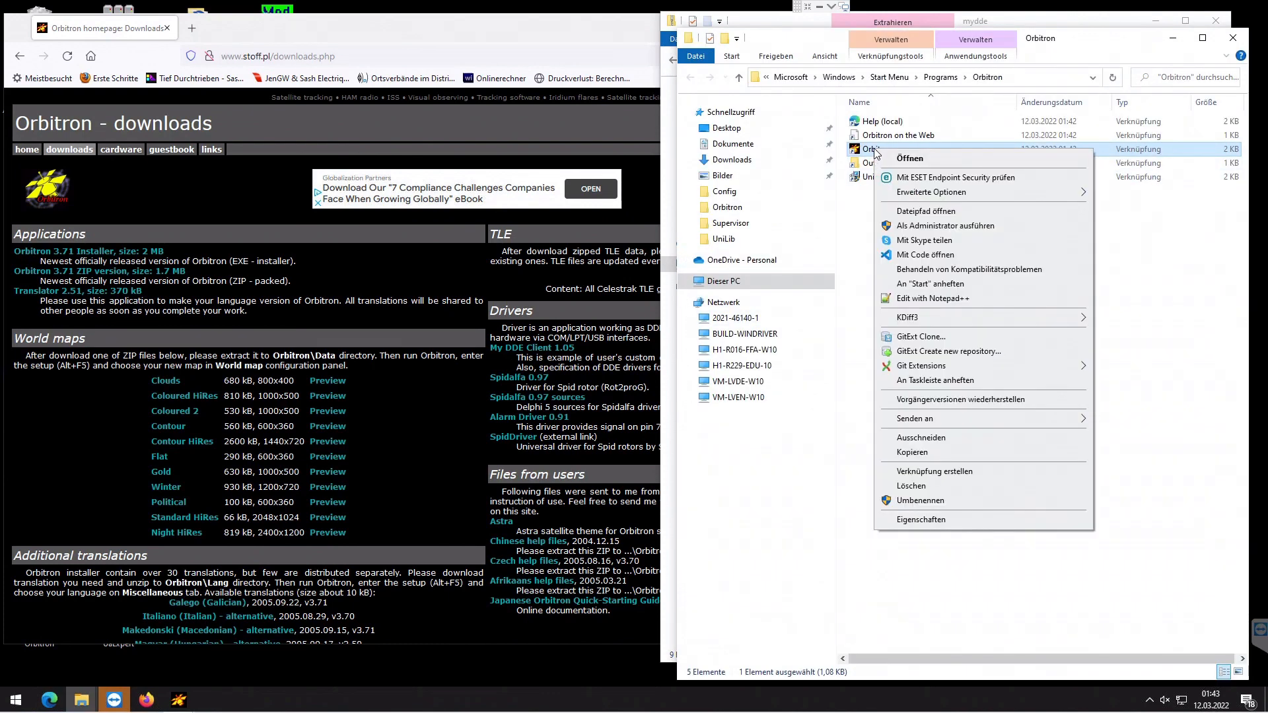
click(928, 212)
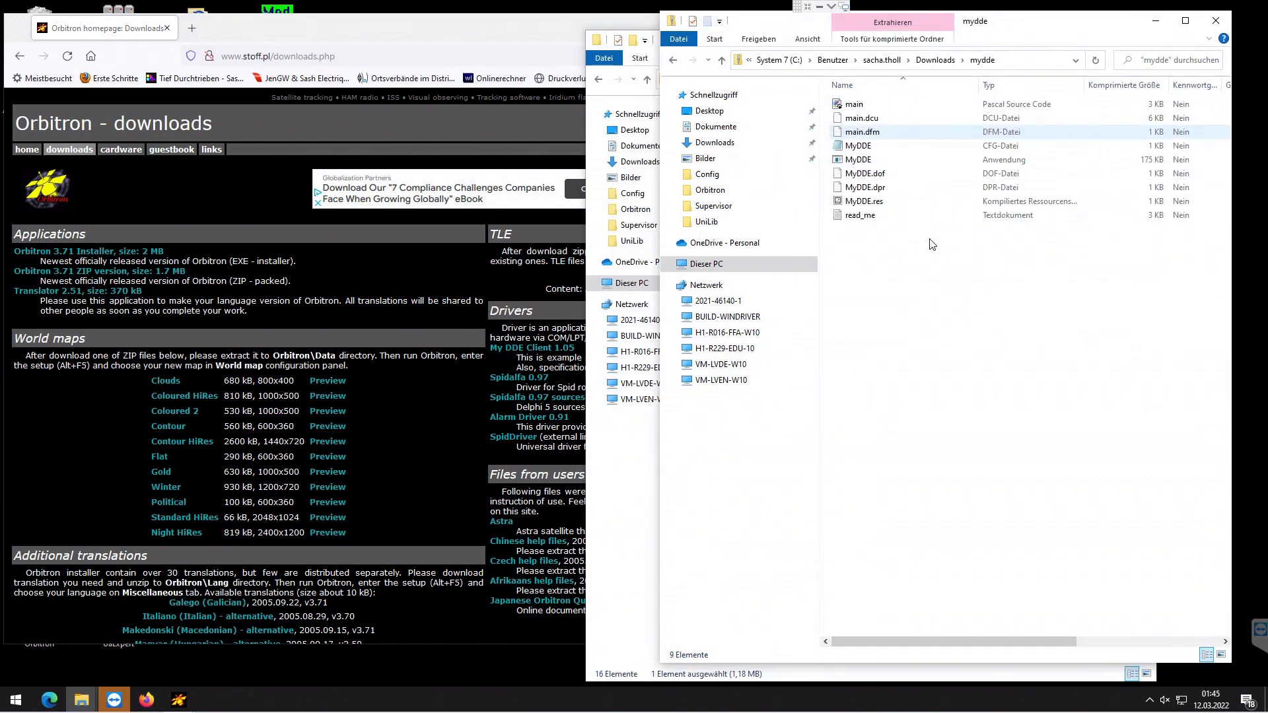
drag(949, 275, 846, 93)
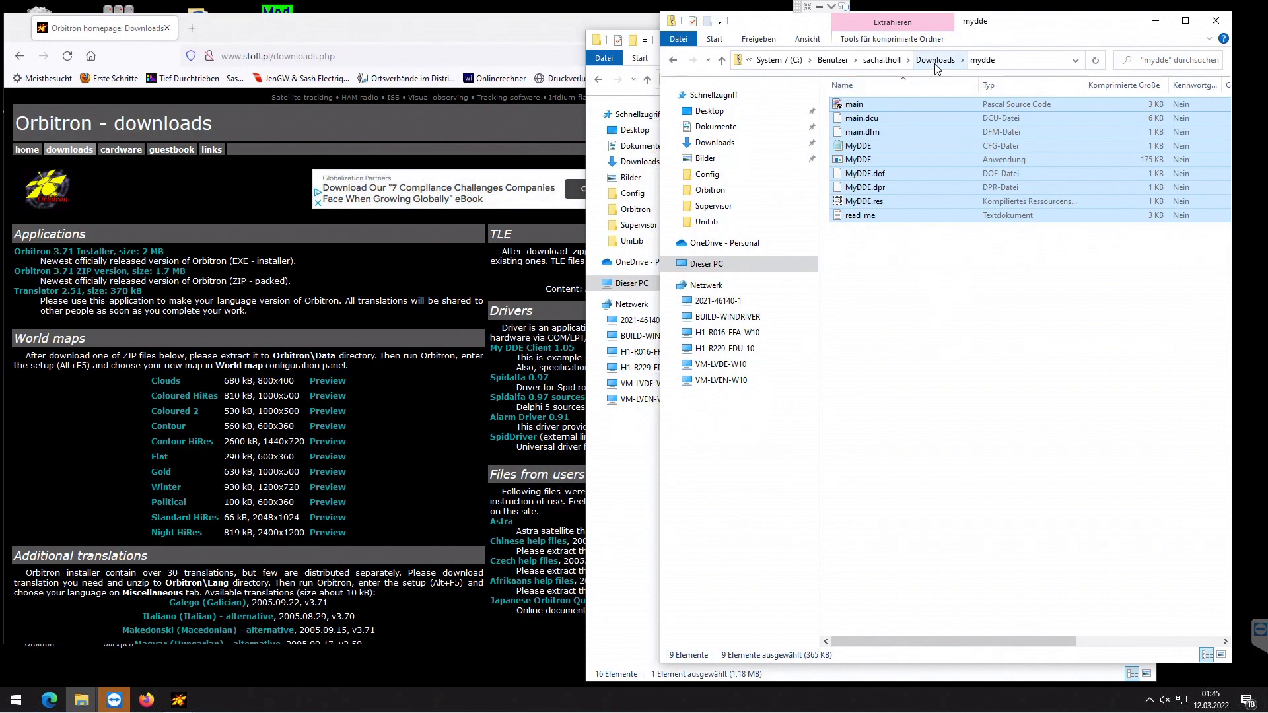
- Paste the MyDDE files into Orbitron's Drivers folder, granting administrator permission
click(635, 532)
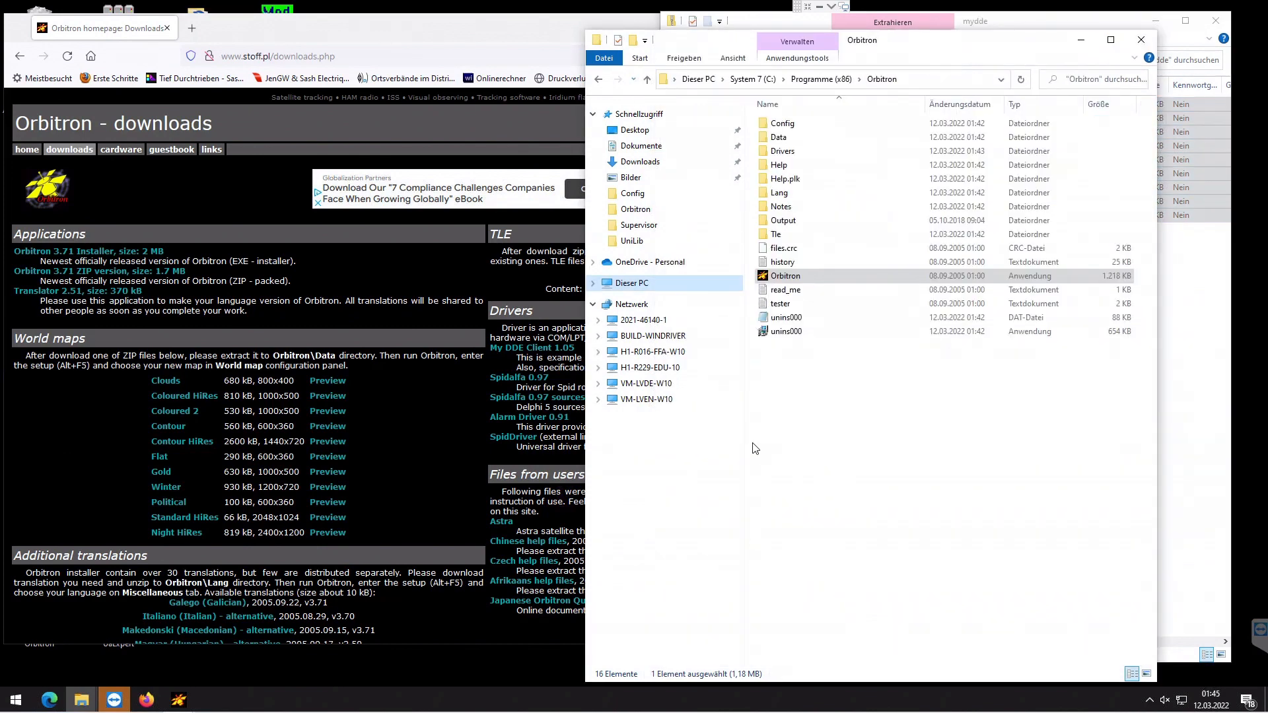
double_click(801, 151)
right_click(810, 241)
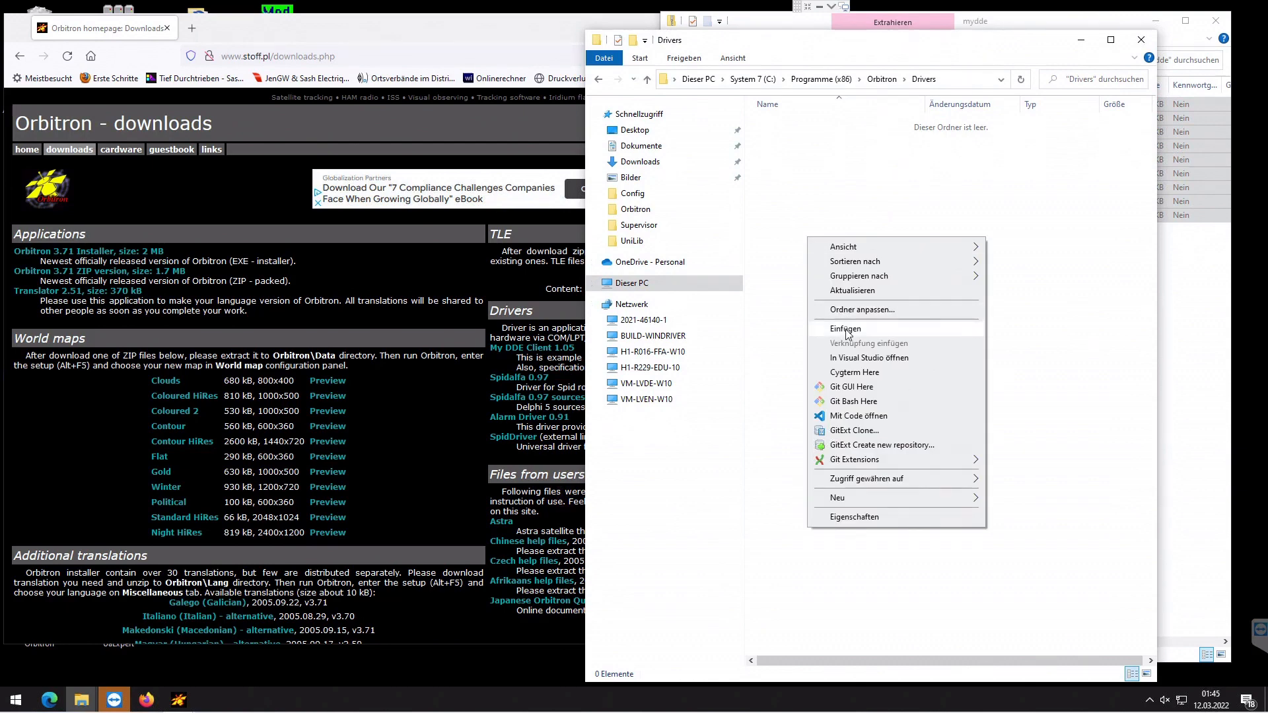
click(845, 331)
click(598, 294)
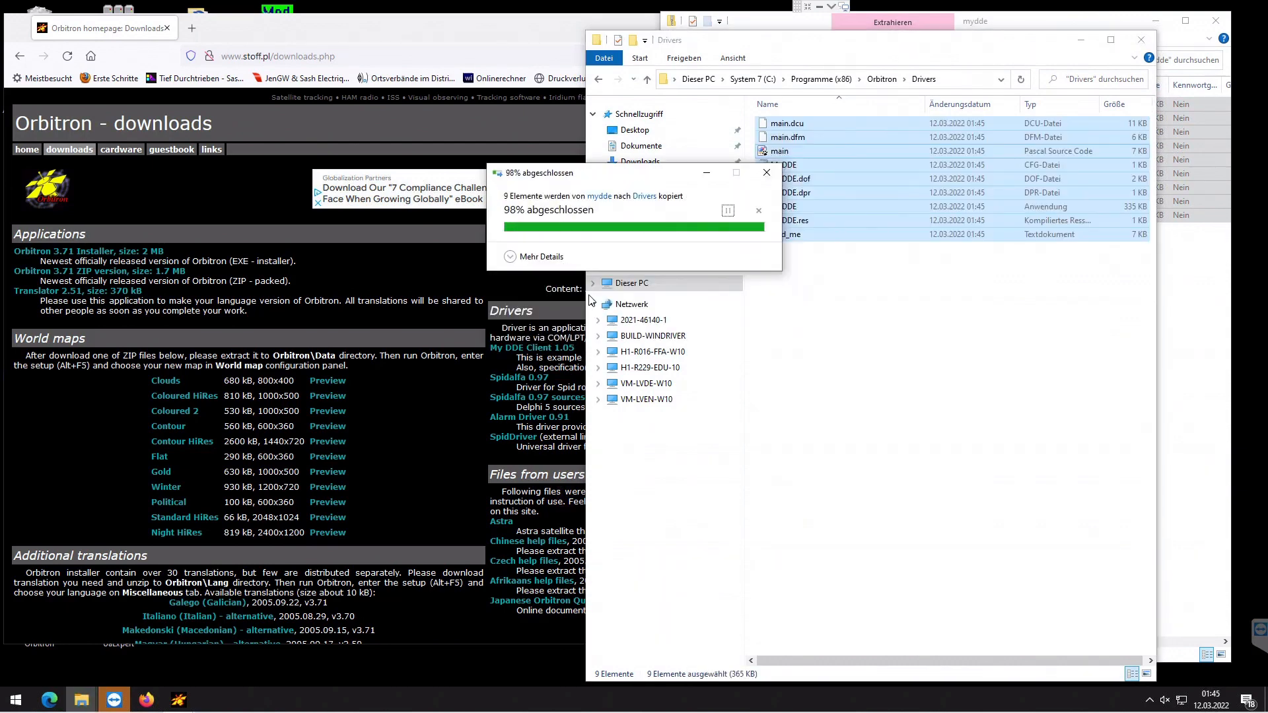
- Delete every file except the MyDDE application from the Drivers folder, granting administrator permission
drag(816, 258, 771, 220)
key(Delete)
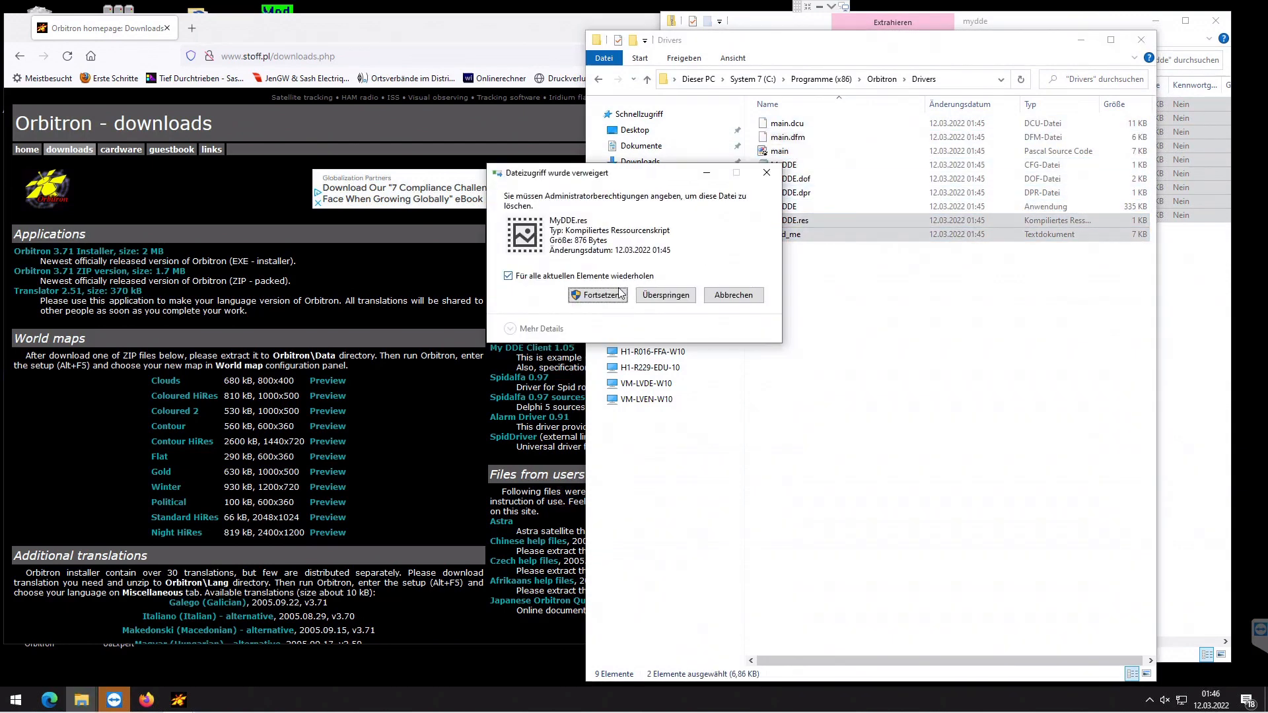
click(599, 291)
click(799, 126)
shift+click(790, 192)
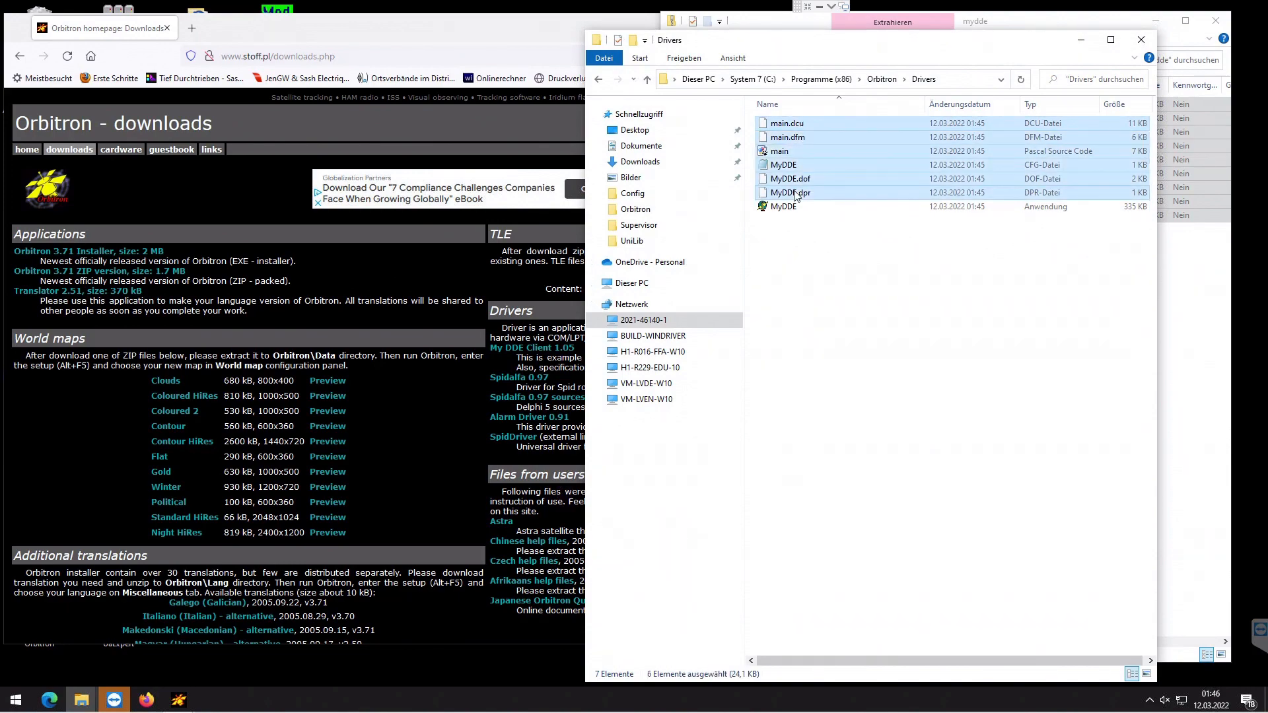
key(Delete)
click(597, 295)
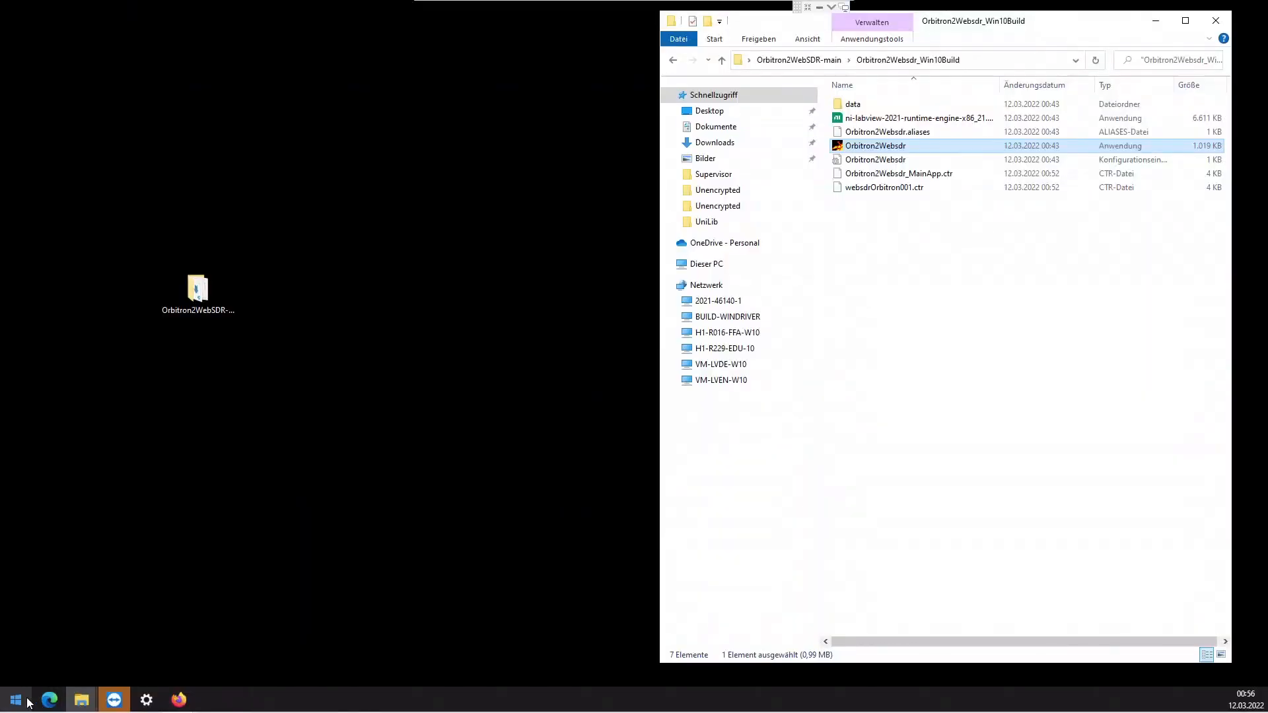
- Launch Orbitron from the Start search
click(26, 702)
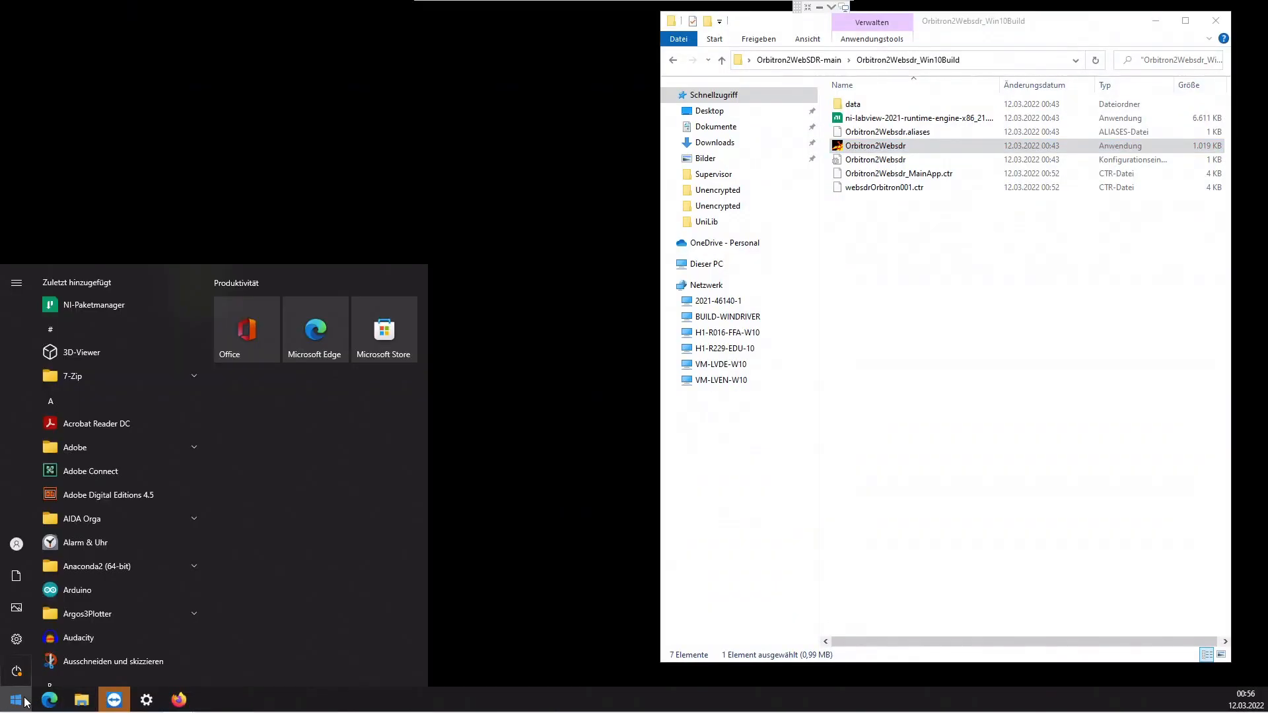
text(orbitron)
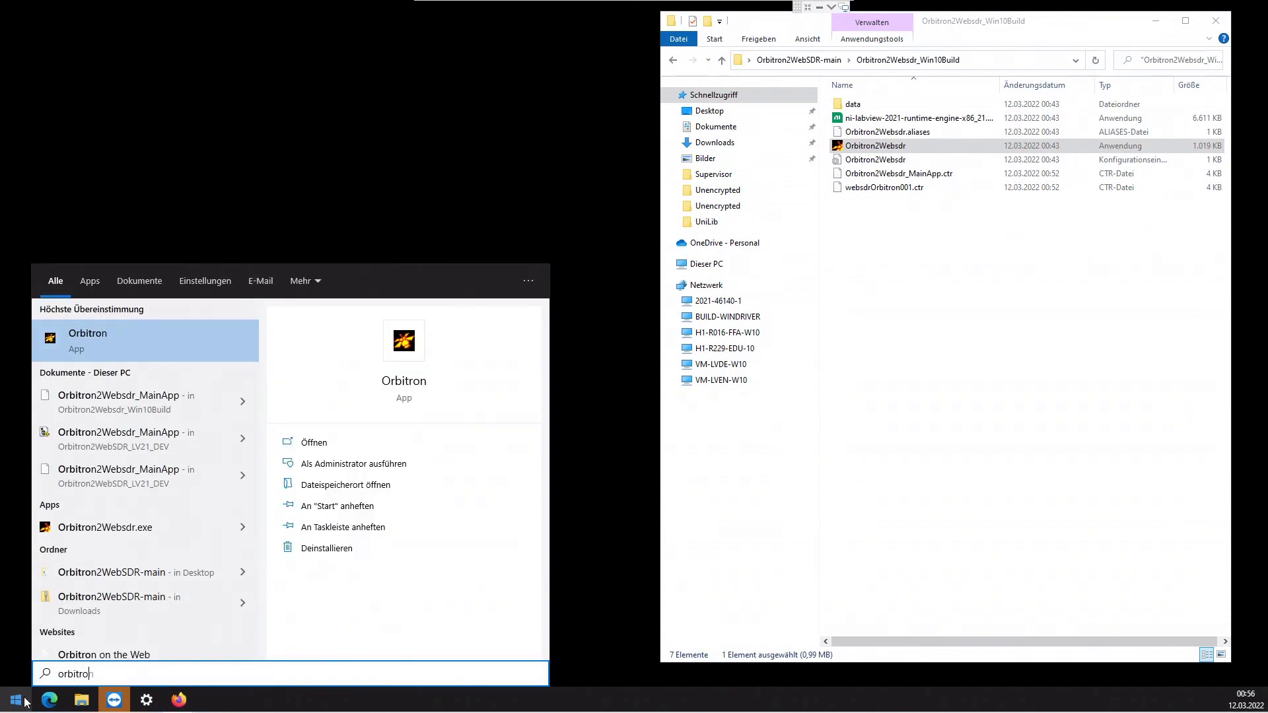
key(Return)
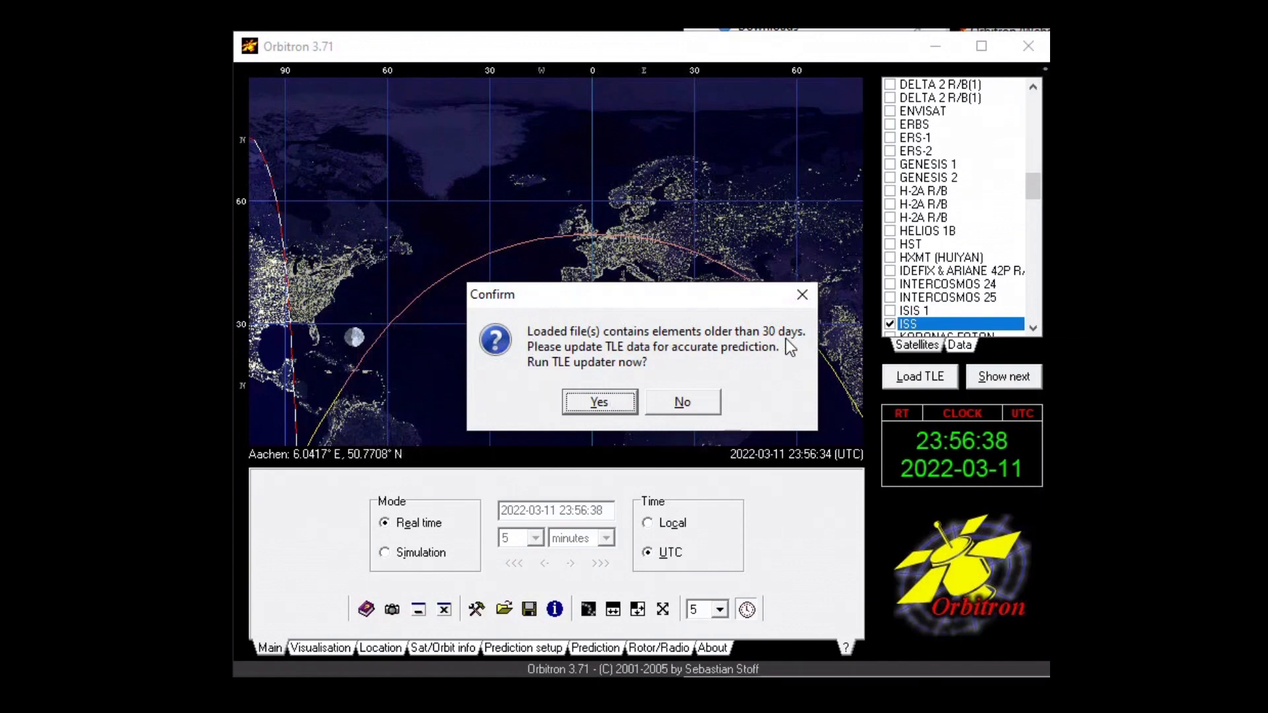
click(624, 399)
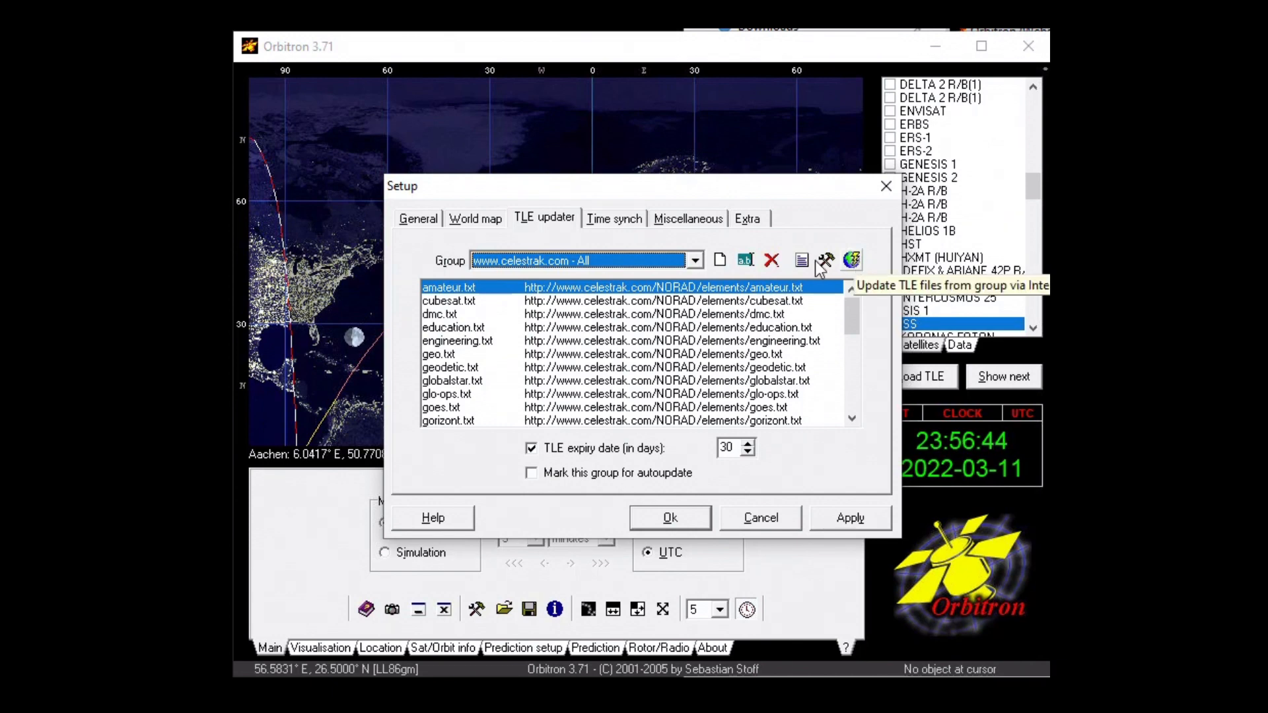
click(853, 262)
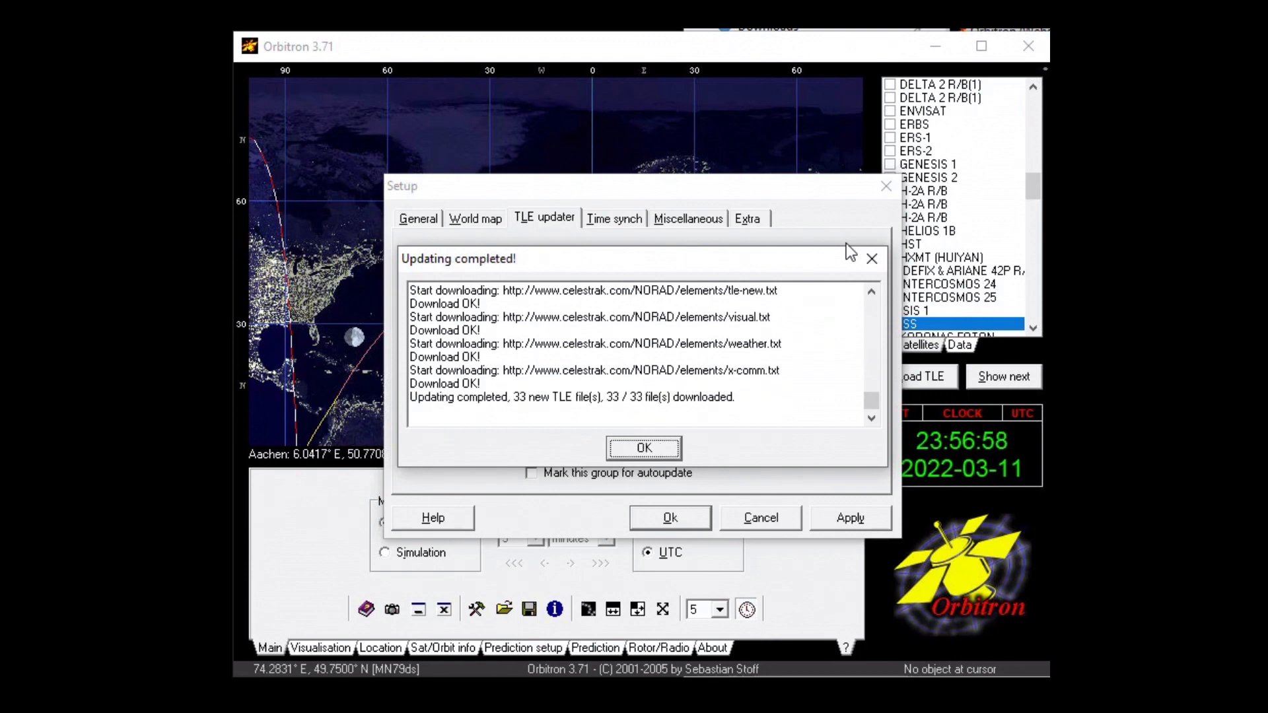
click(654, 454)
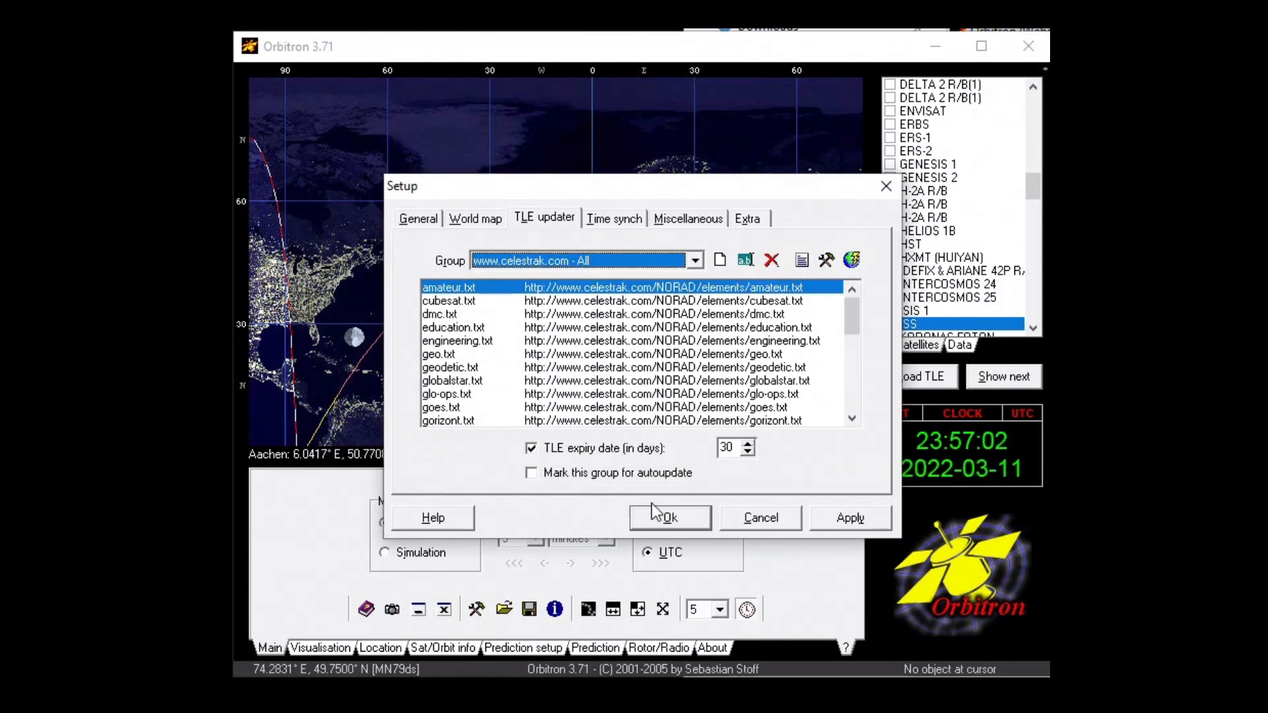
click(846, 519)
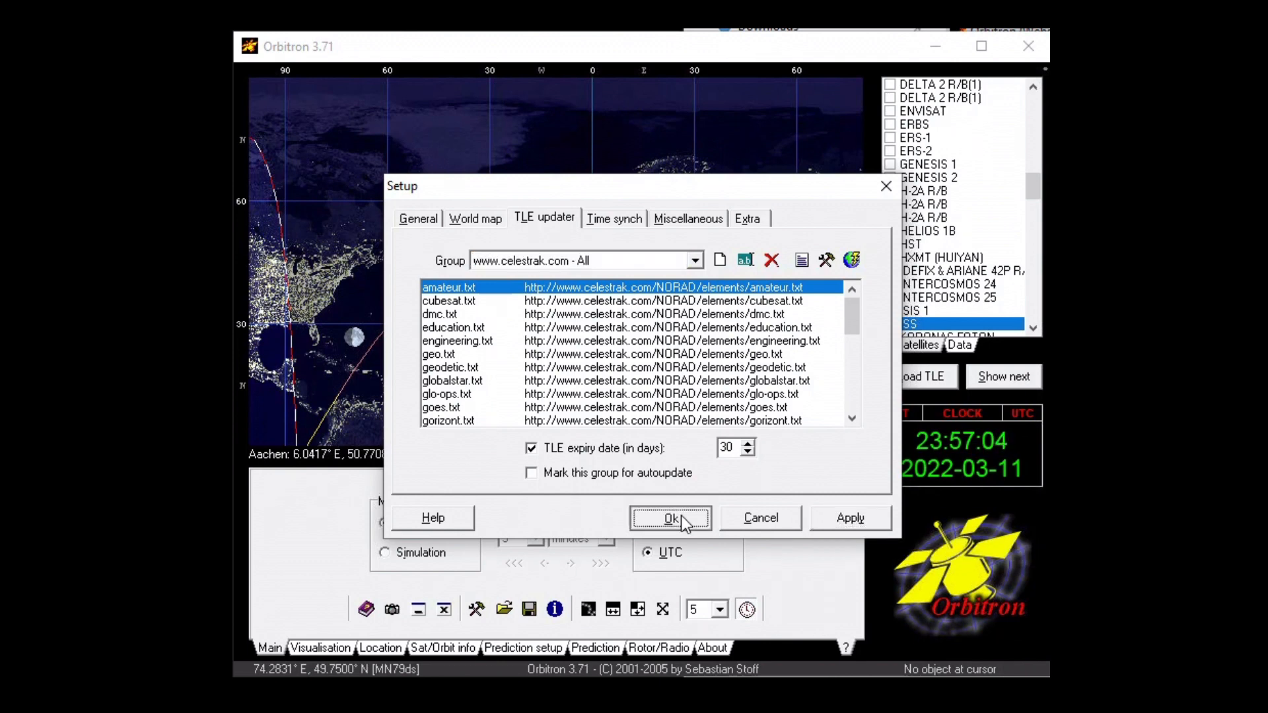
click(678, 517)
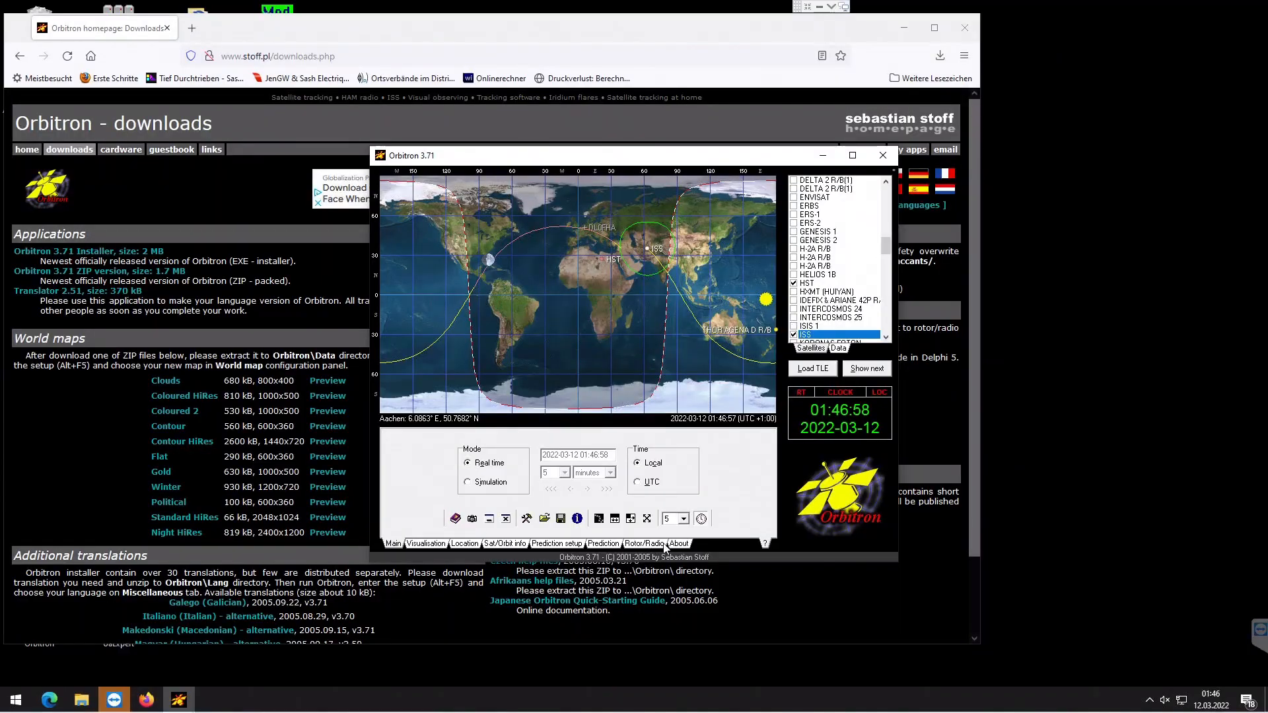
- Select MyDDE as the driver on the Rotor/Radio page
click(651, 545)
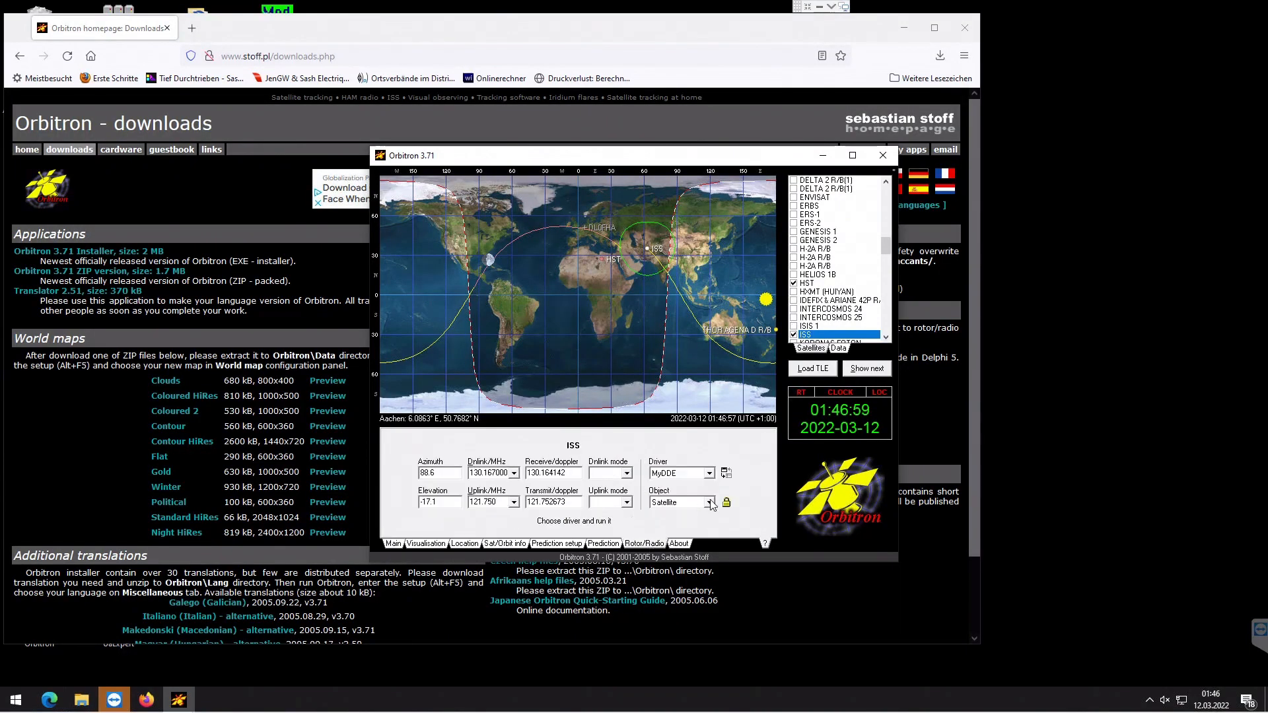
click(669, 477)
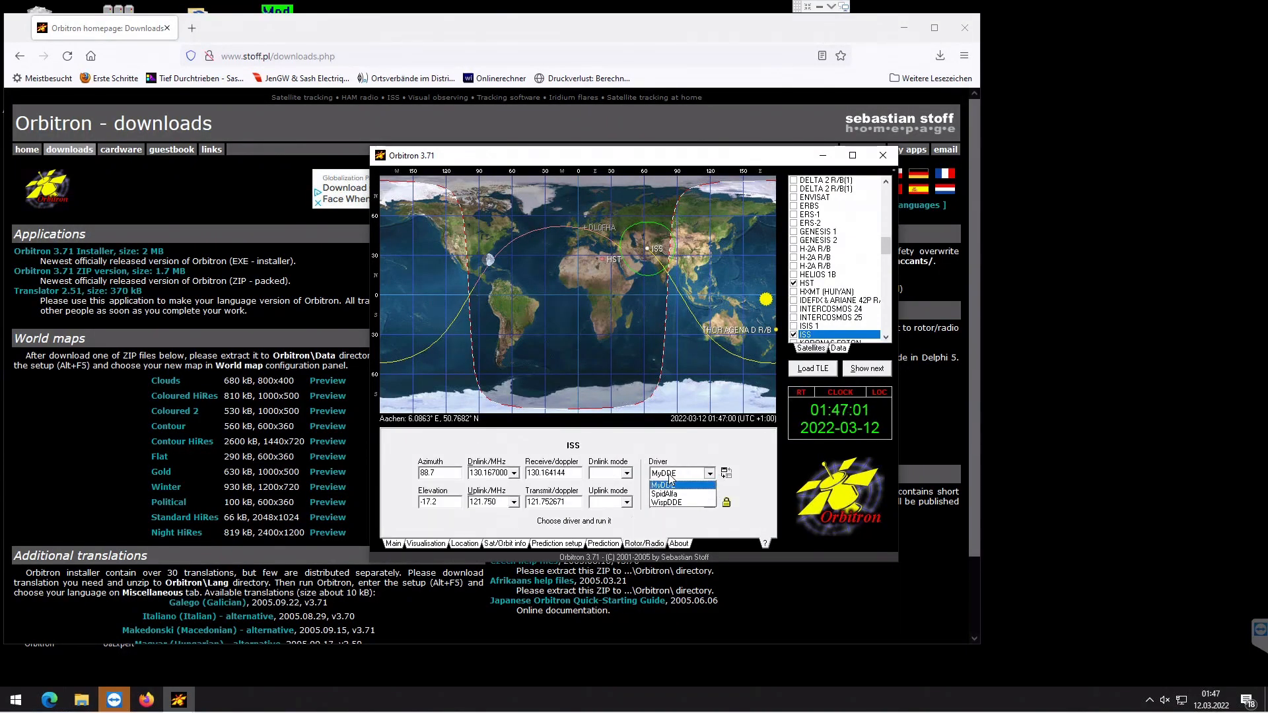
click(670, 479)
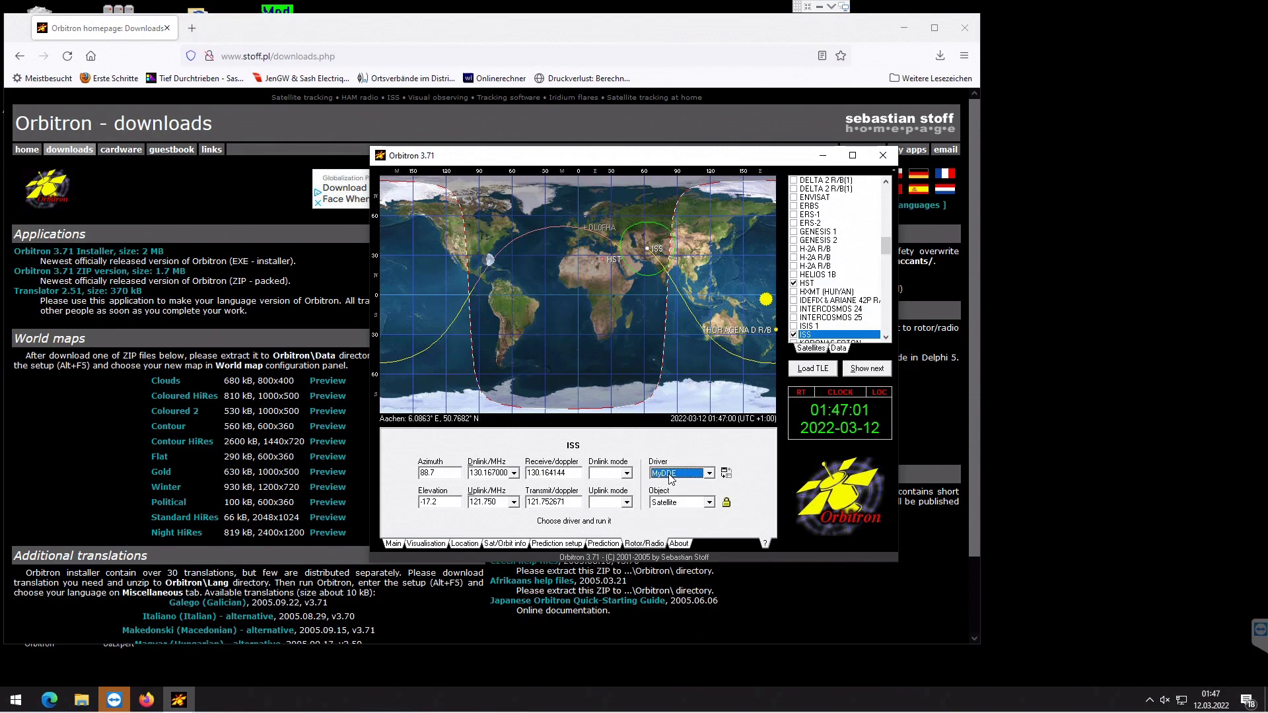
- Start the MyDDE driver, confirming it is installed and locating MyDDE in Orbitron's Drivers folder
click(725, 473)
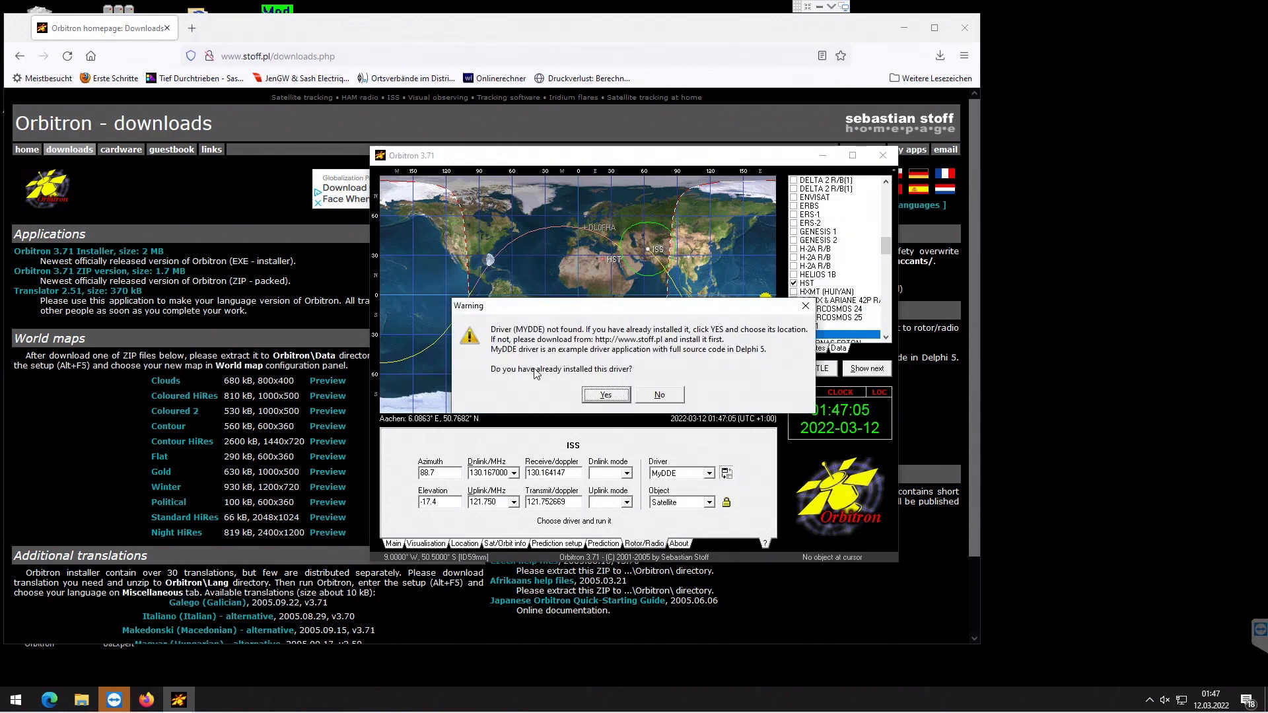
click(606, 394)
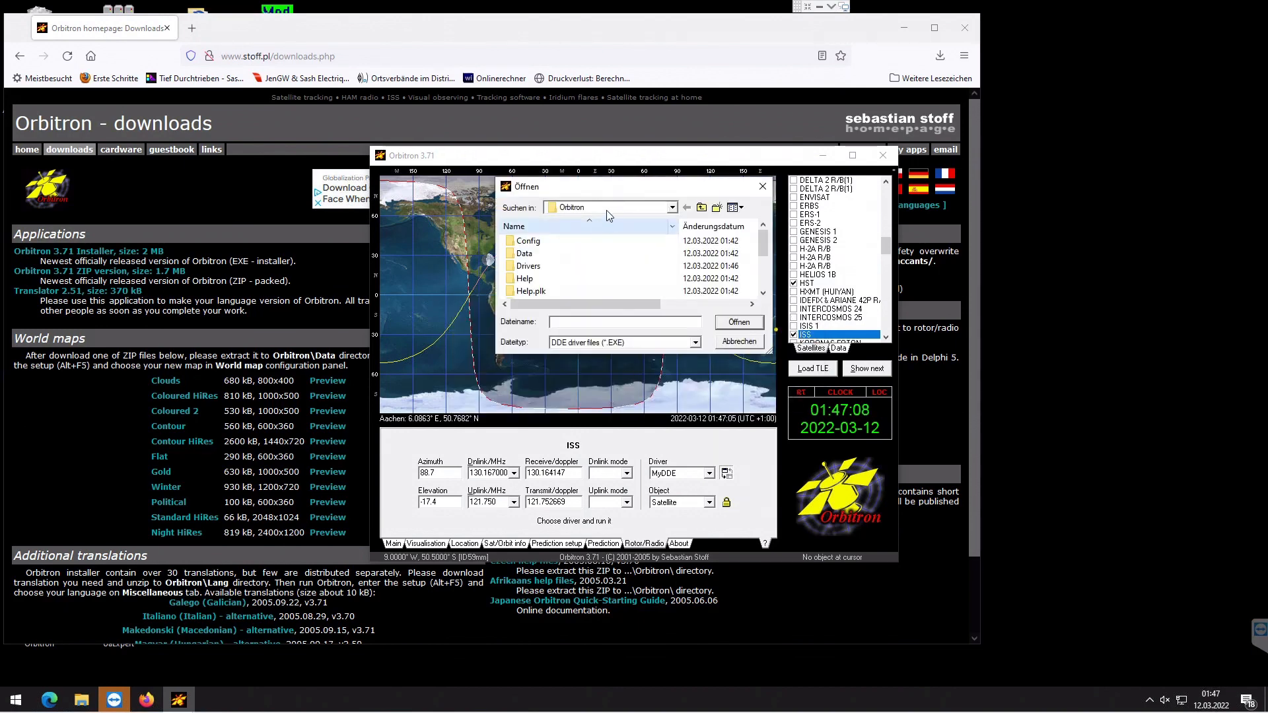
double_click(672, 209)
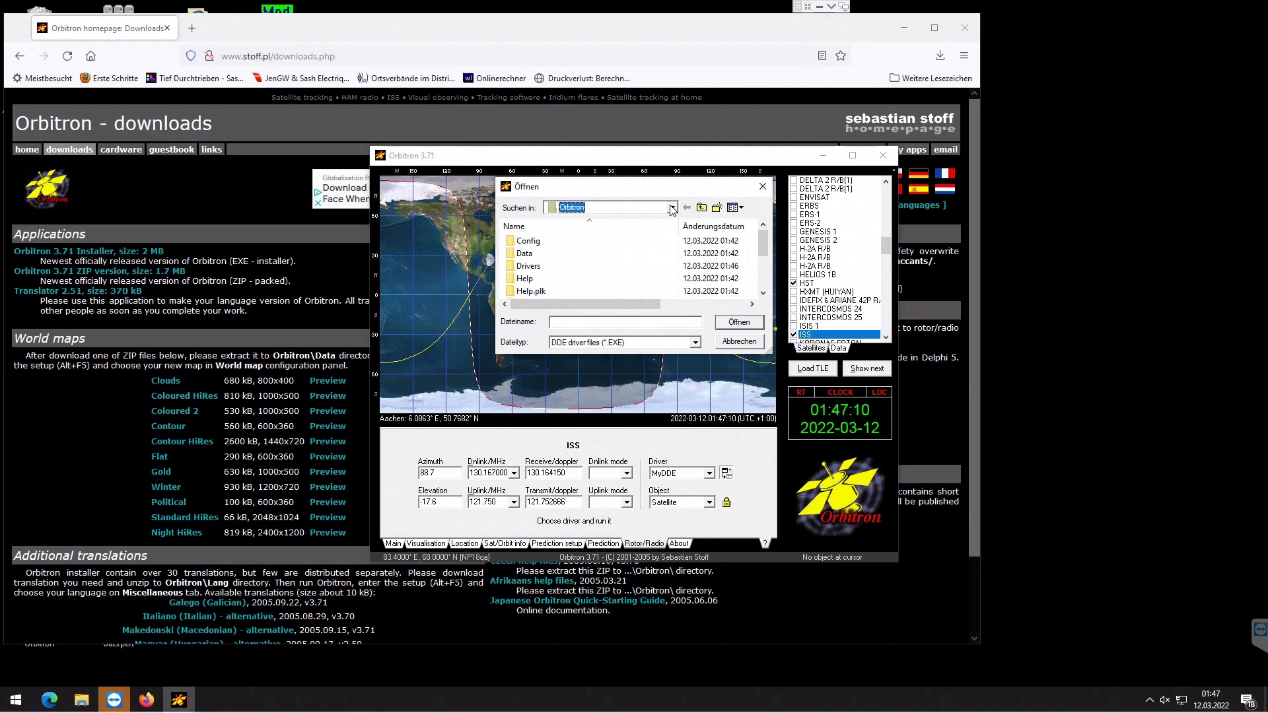
click(528, 267)
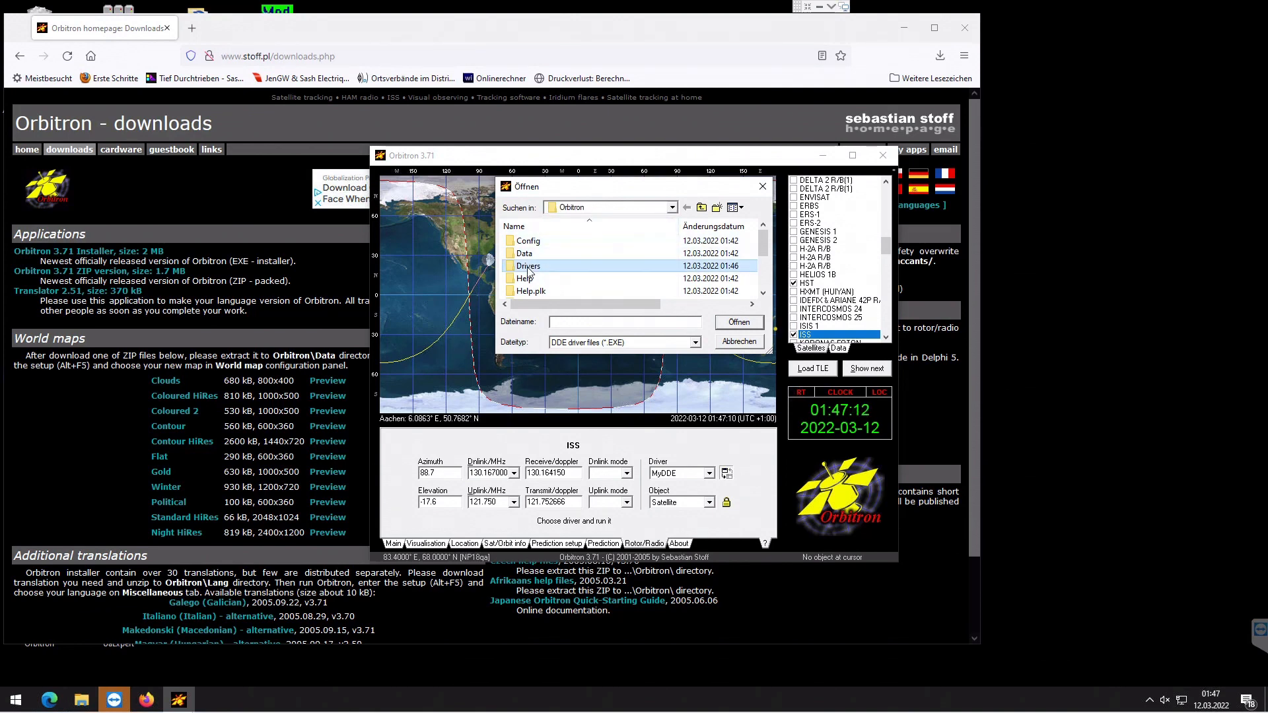
double_click(528, 267)
click(527, 243)
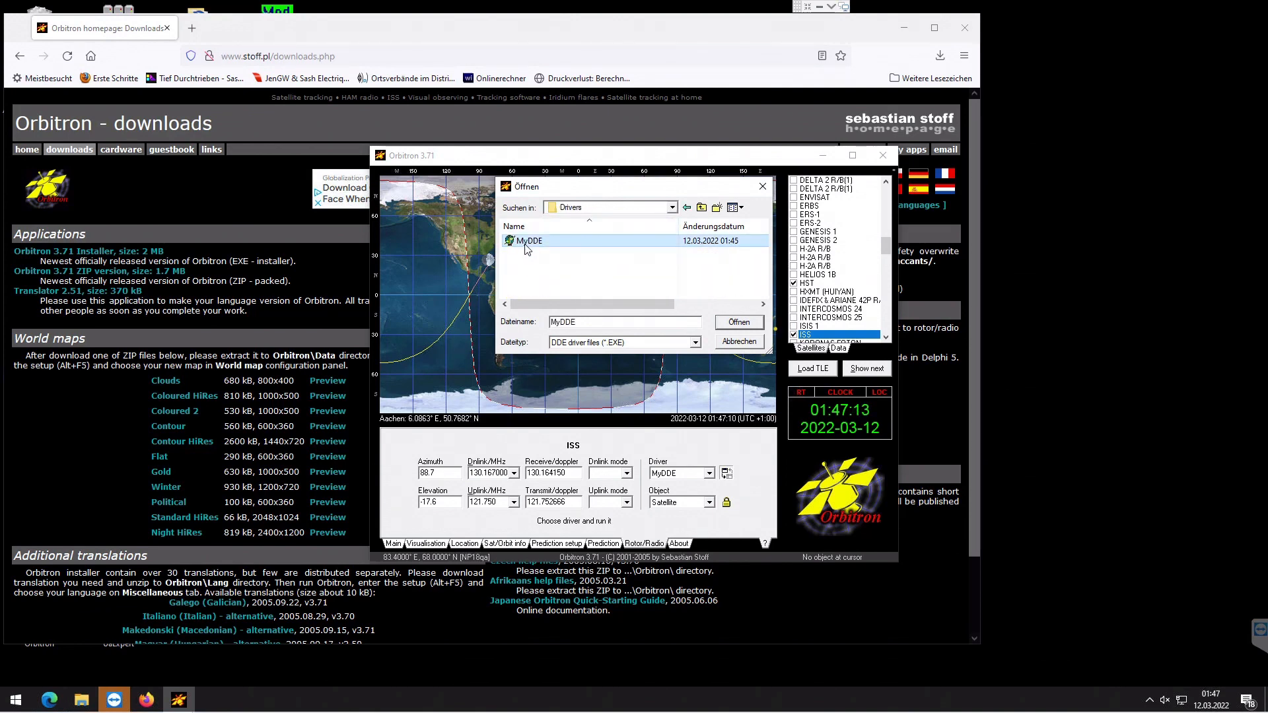
click(737, 322)
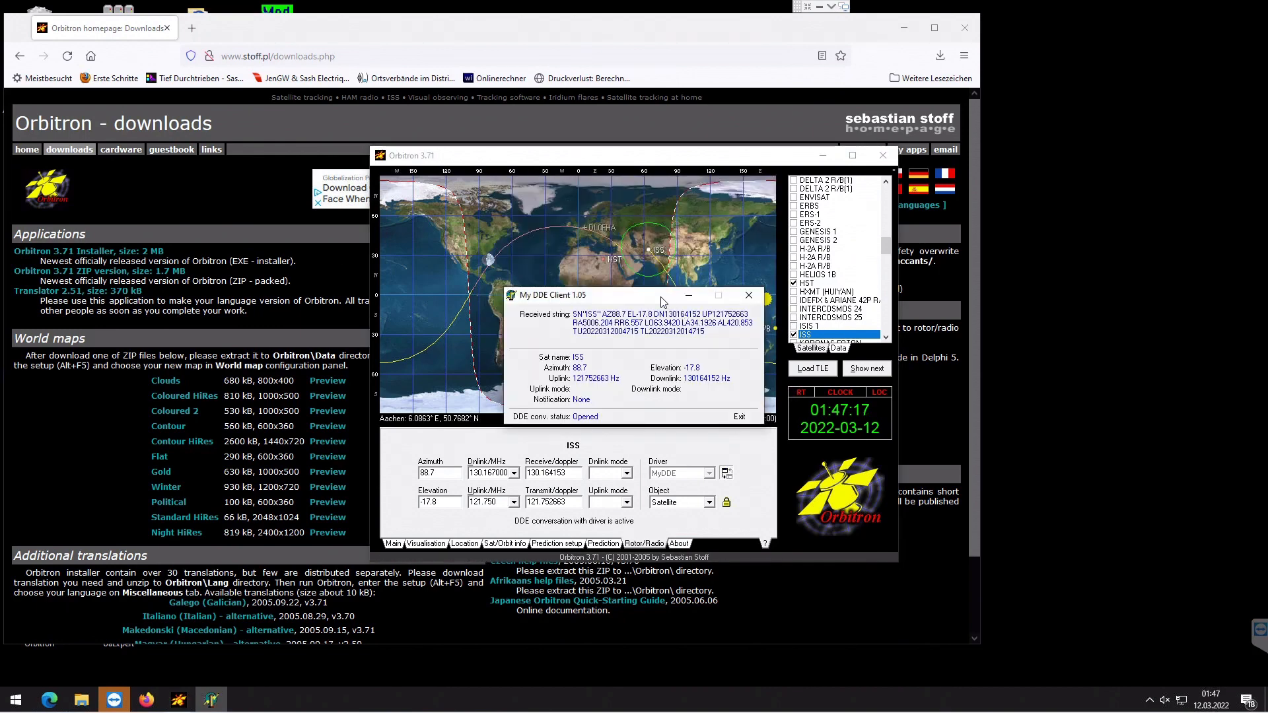
- Arrange the My DDE Client and Orbitron windows on the right side of the screen, minimizing the browser
drag(663, 301, 1106, 423)
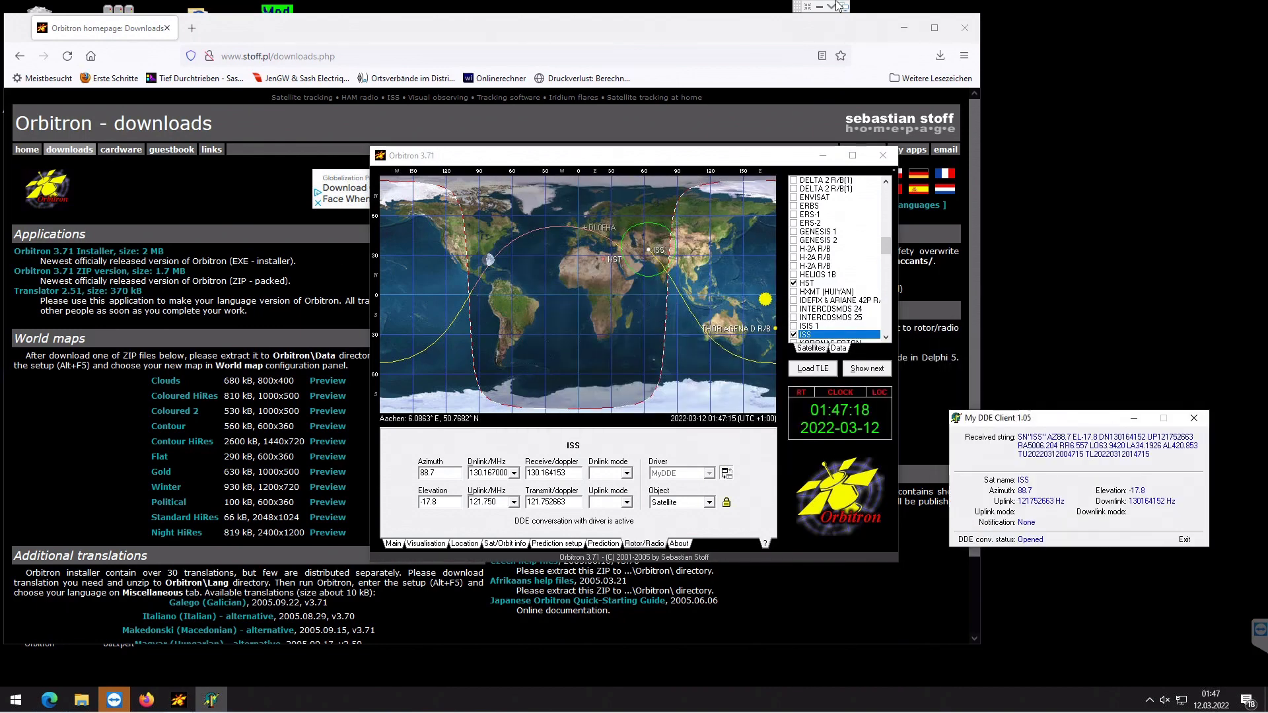
click(904, 28)
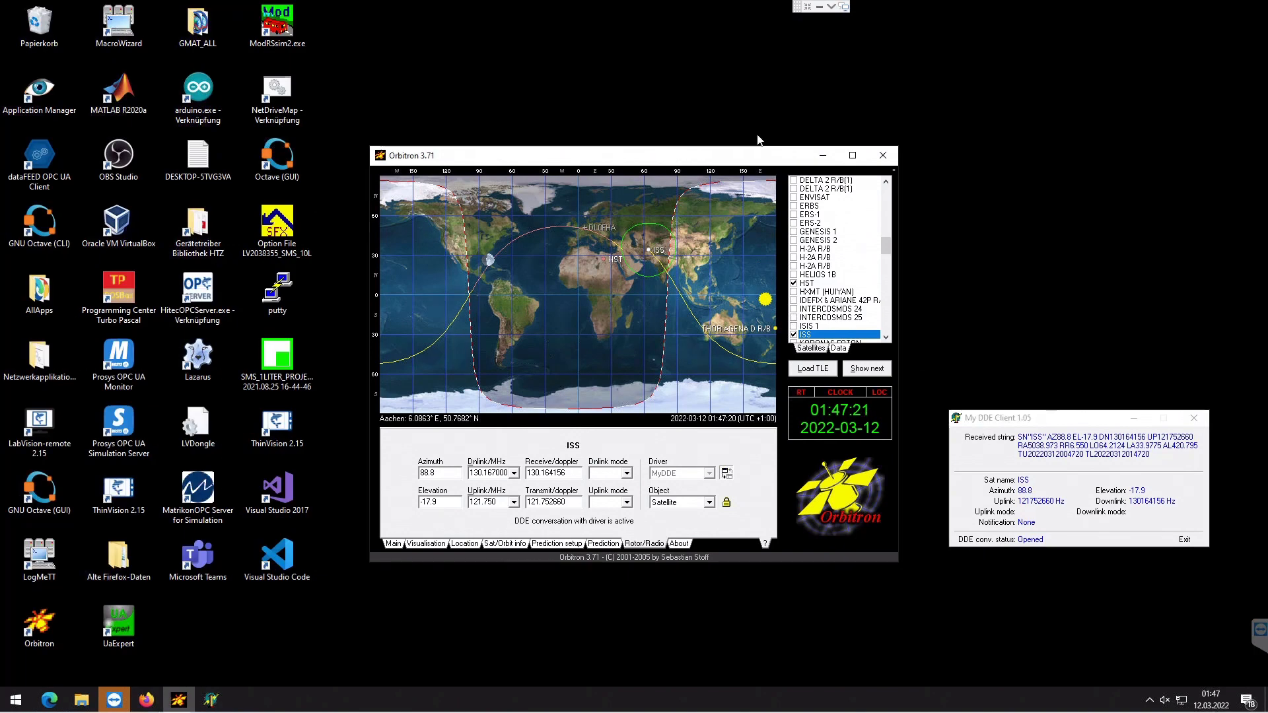
drag(759, 155, 1089, 25)
click(991, 443)
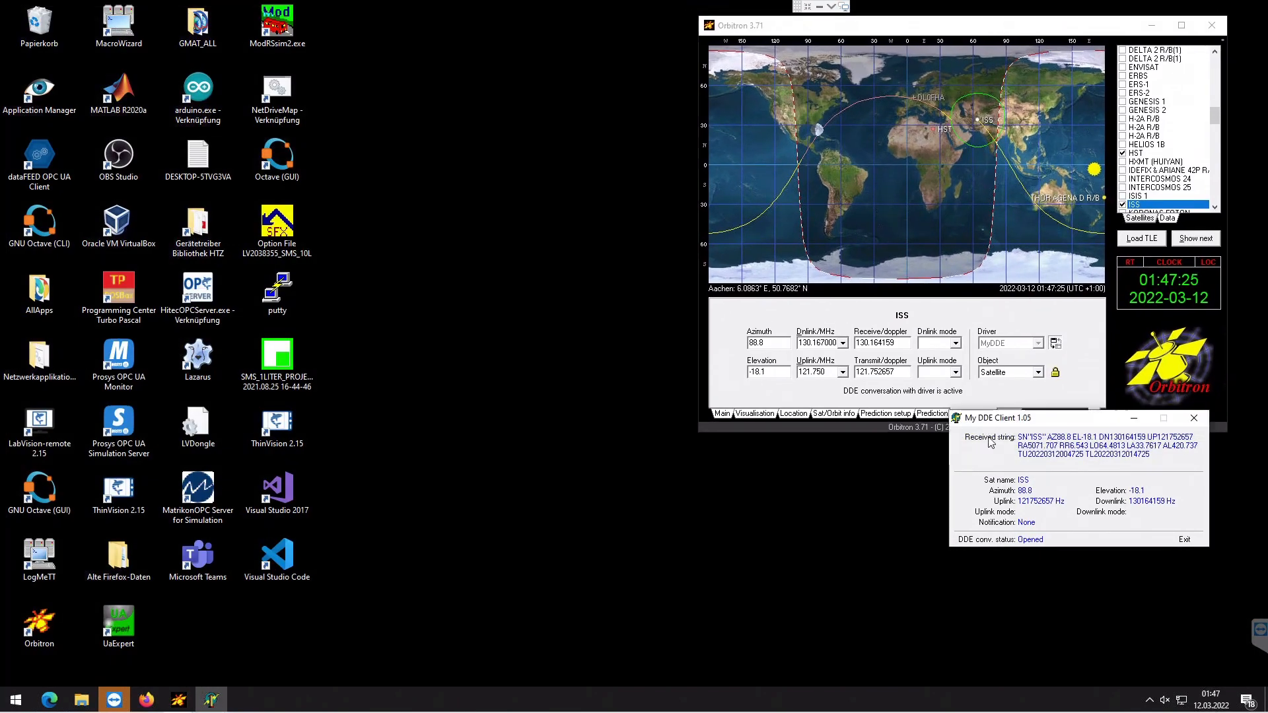
drag(1049, 420, 1066, 451)
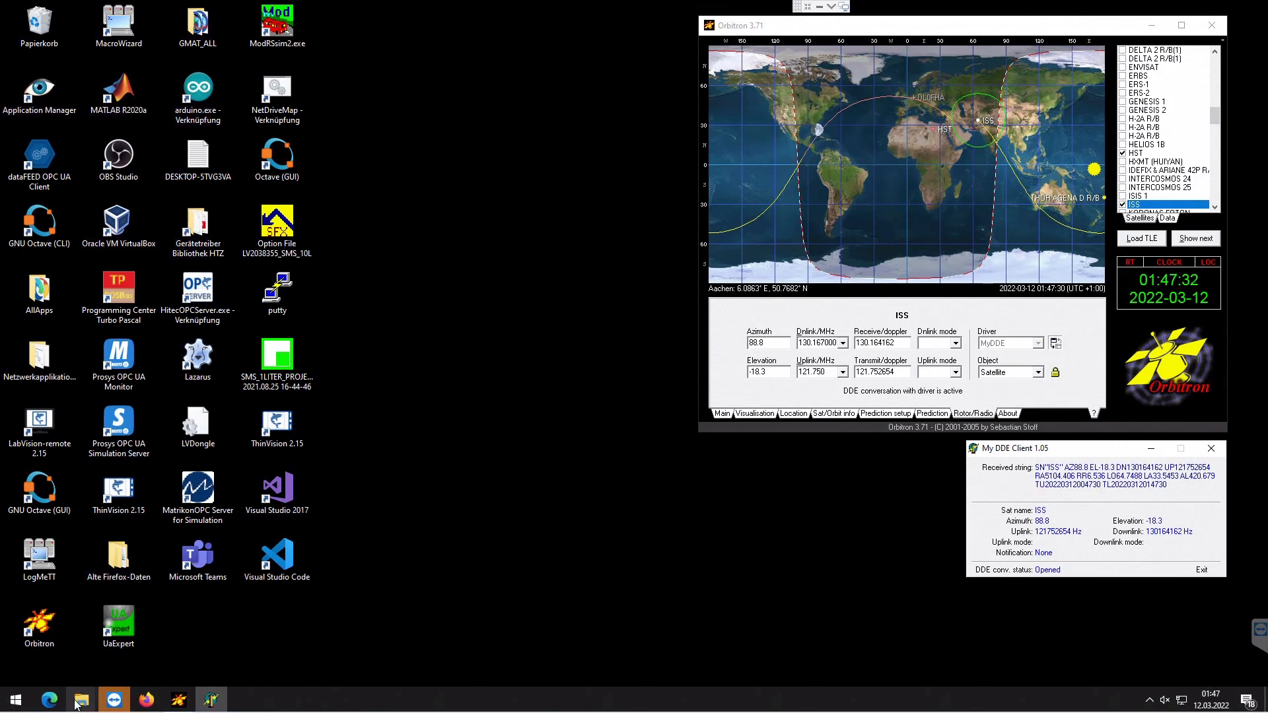
- Launch Orbitron2Websdr from the Orbitron2Websdr_Win10Build folder and rearrange its window
mouse_move(77, 704)
click(248, 660)
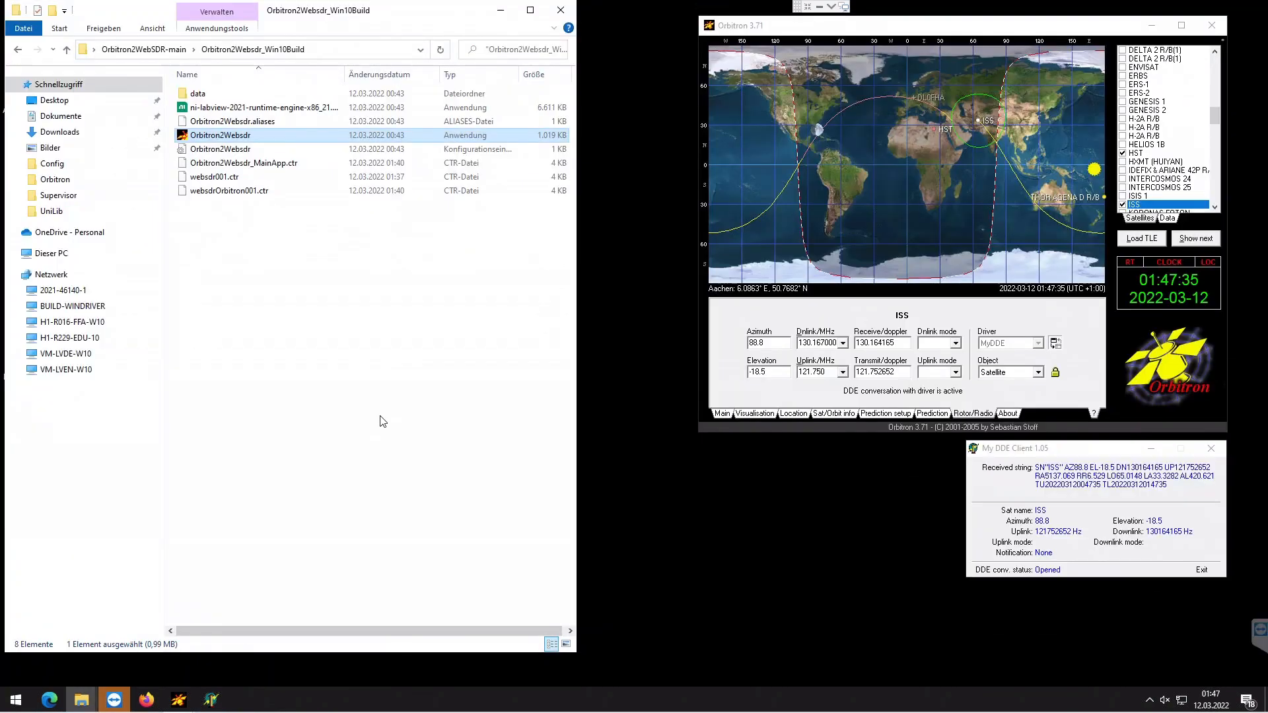
double_click(206, 135)
click(243, 700)
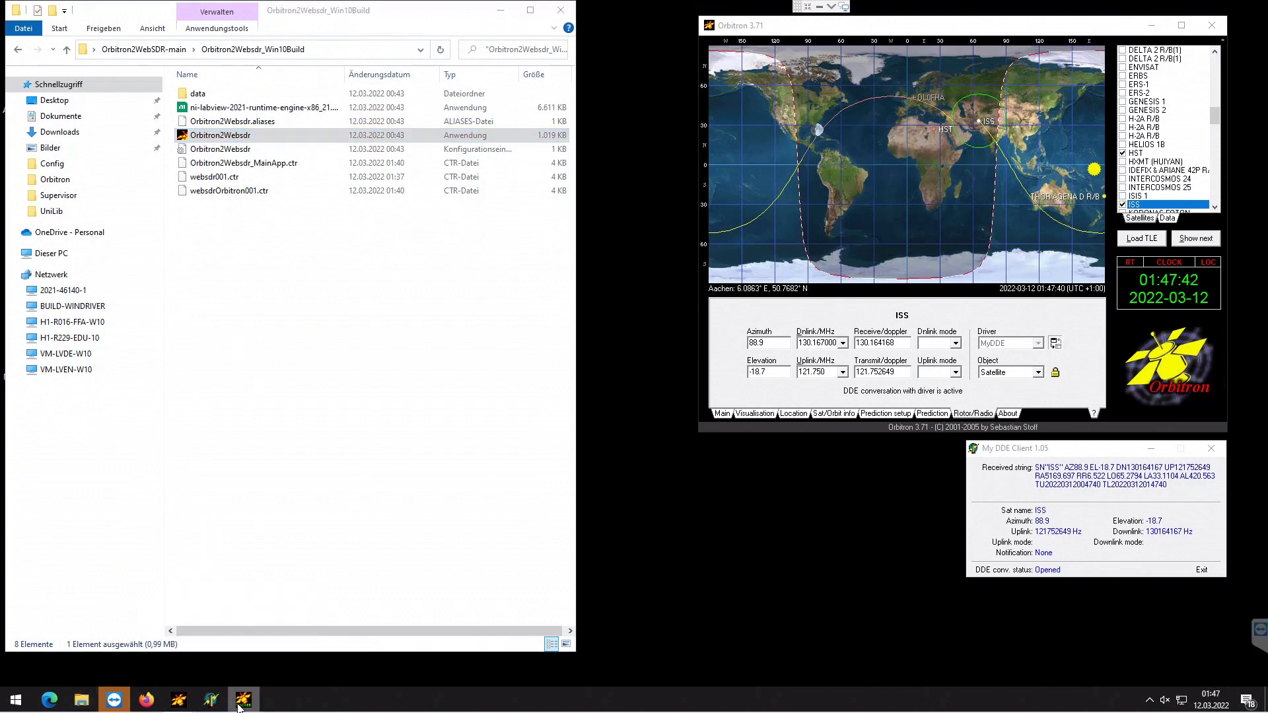
click(501, 10)
drag(980, 32, 486, 26)
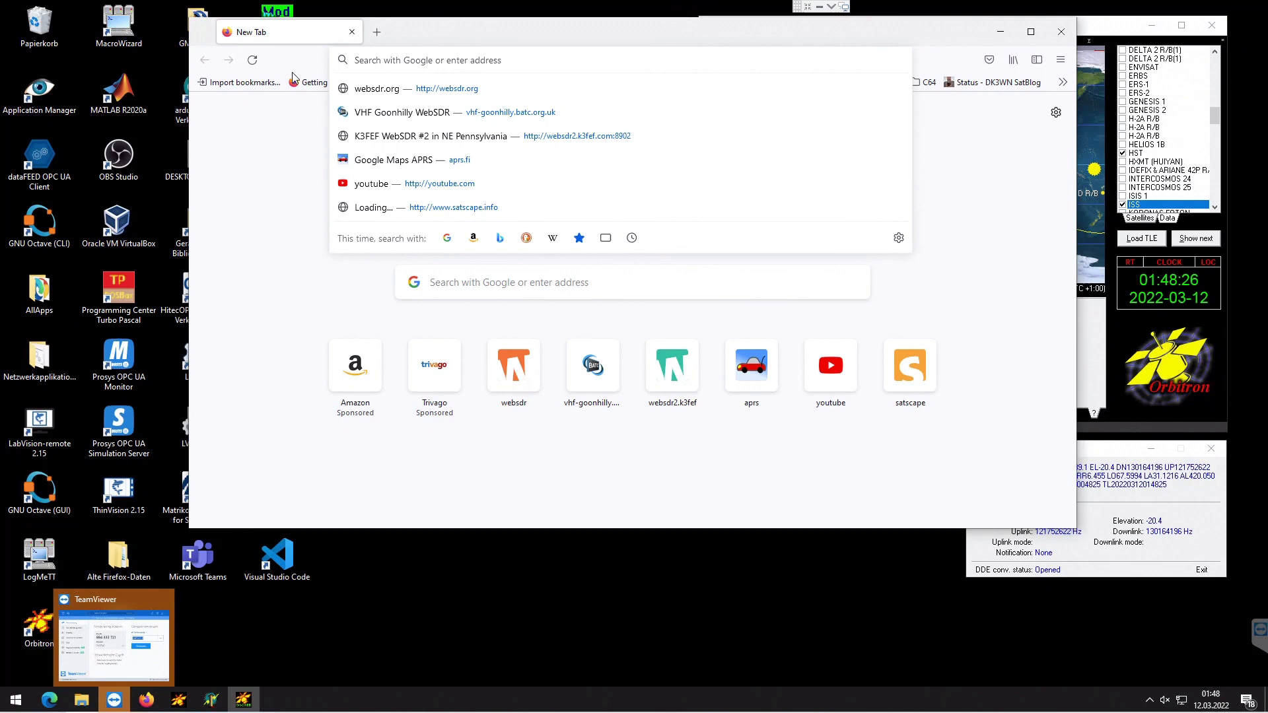
- Search the web for "soundmodem uz7ho" and open the UZ7HO packet radio page
text(so)
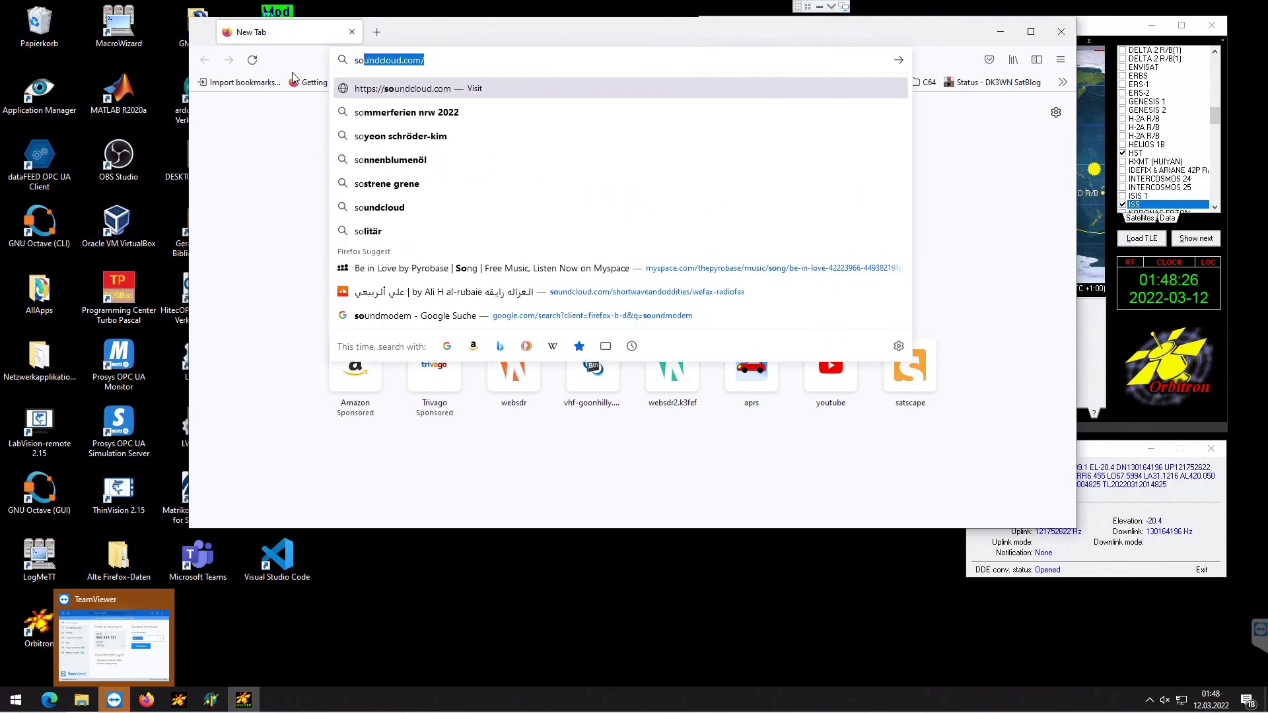
text(undmodem )
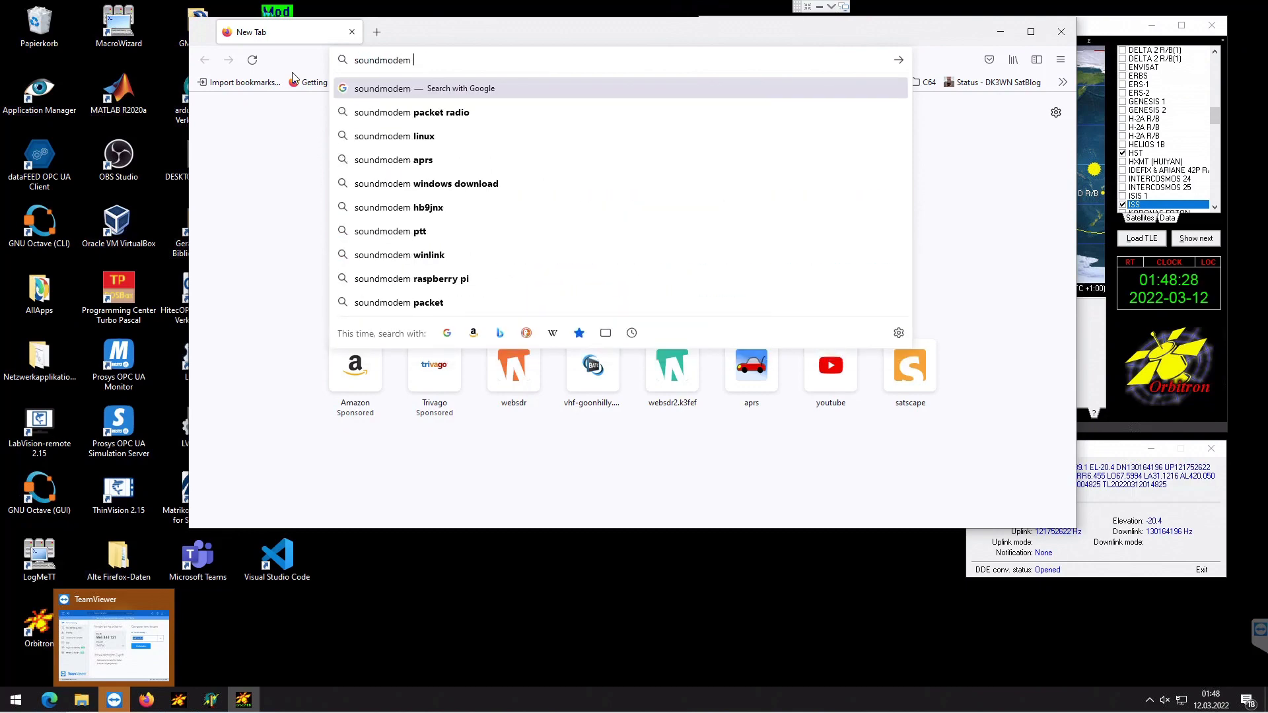
text(uz7ho)
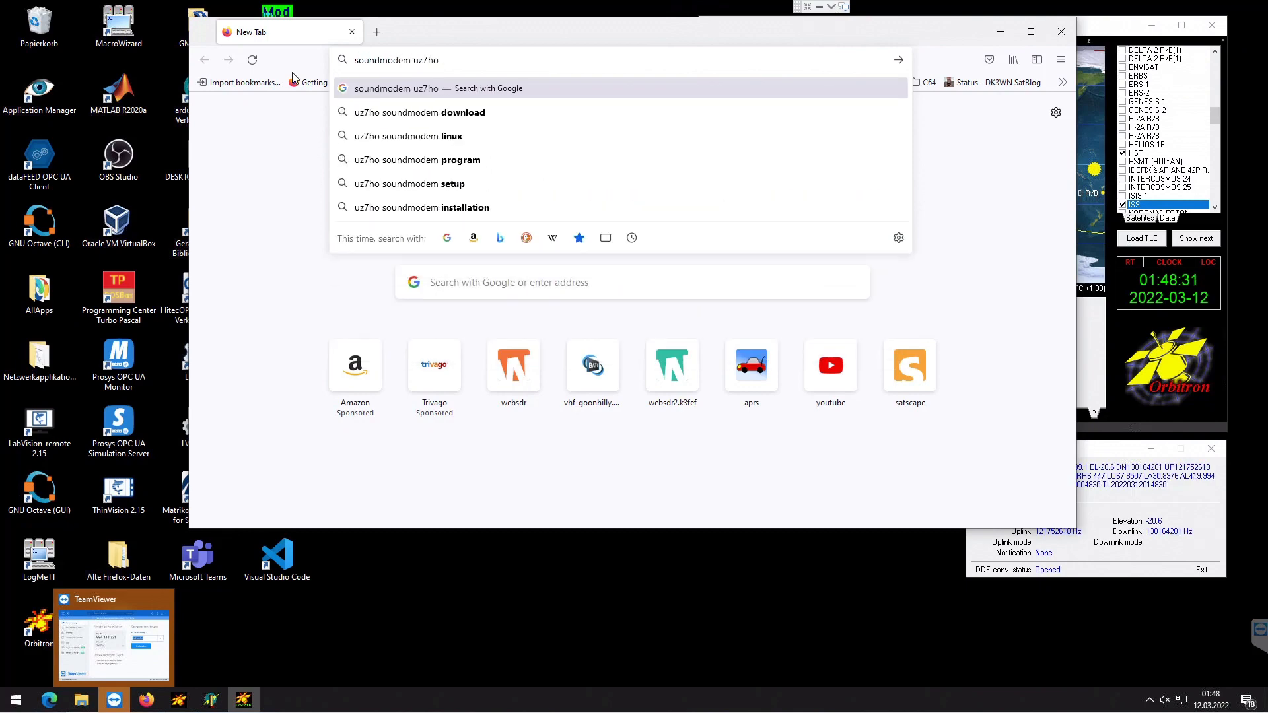
key(Return)
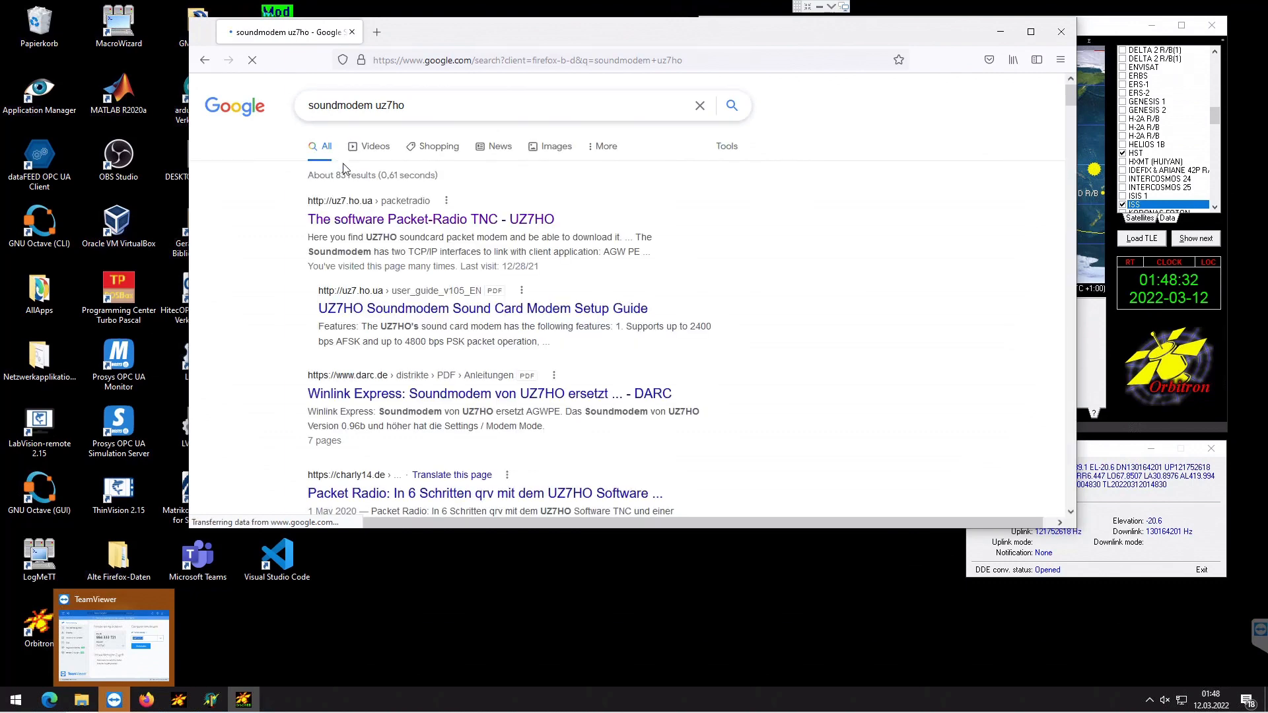
click(415, 225)
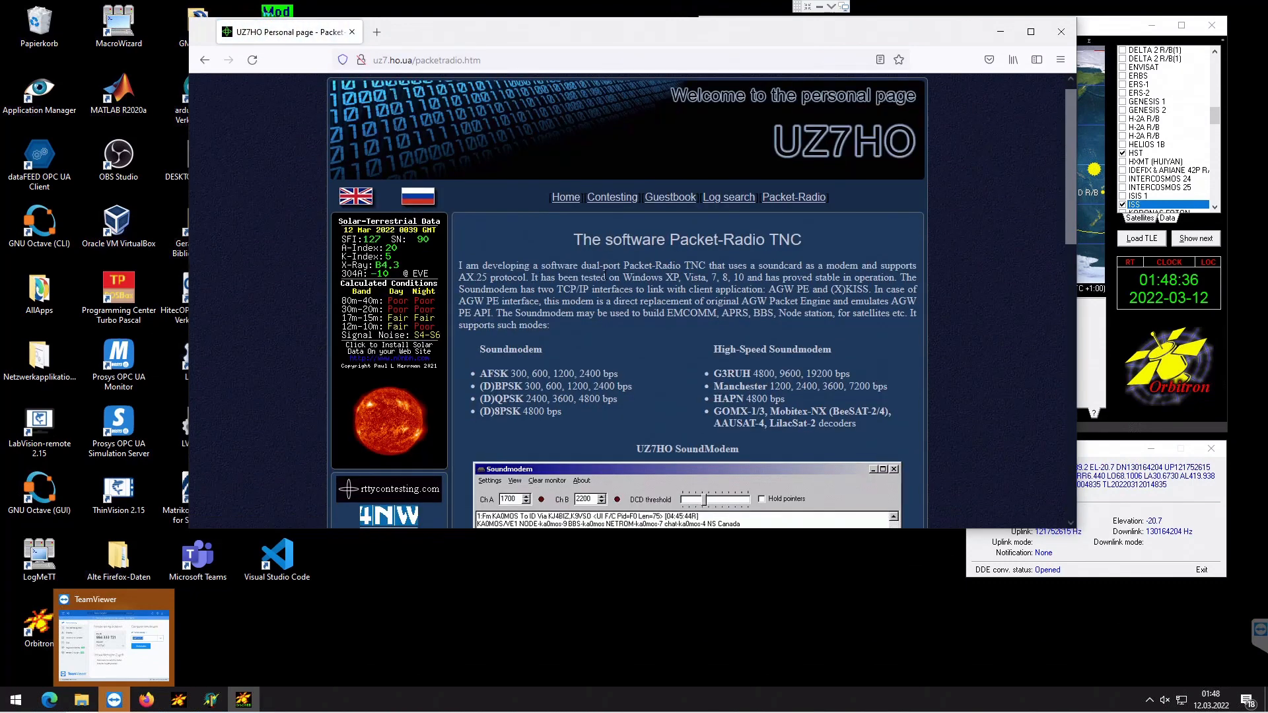
- Maximize the browser and scroll the UZ7HO page to examine the Soundmodem versions, manuals and utility downloads
scroll(605, 279, down, 3)
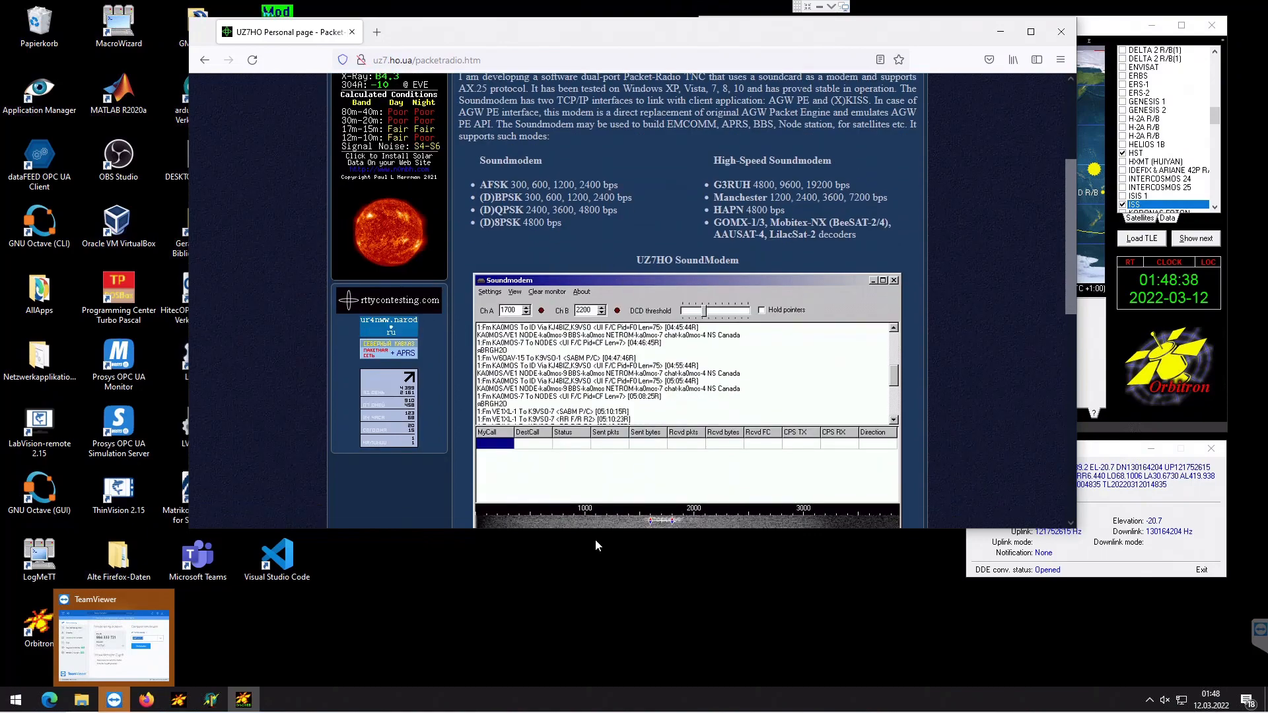
drag(596, 529, 596, 675)
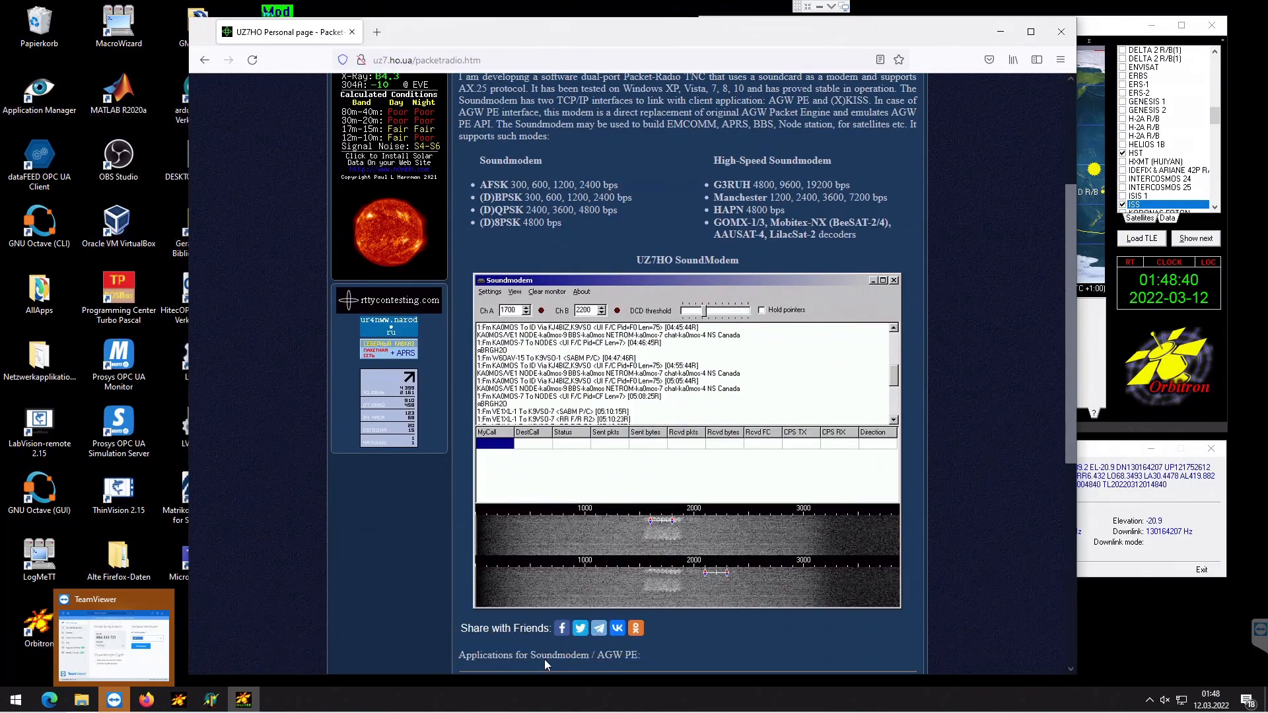
click(1031, 32)
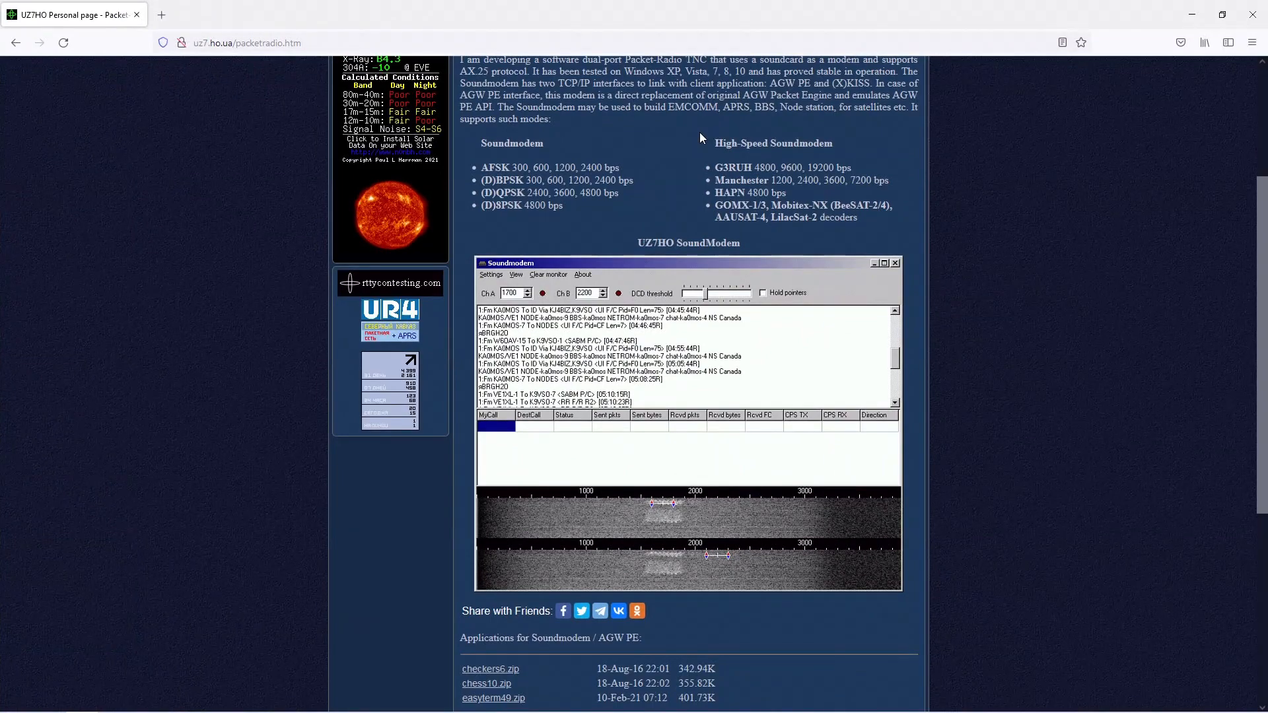
scroll(699, 132, up, 3)
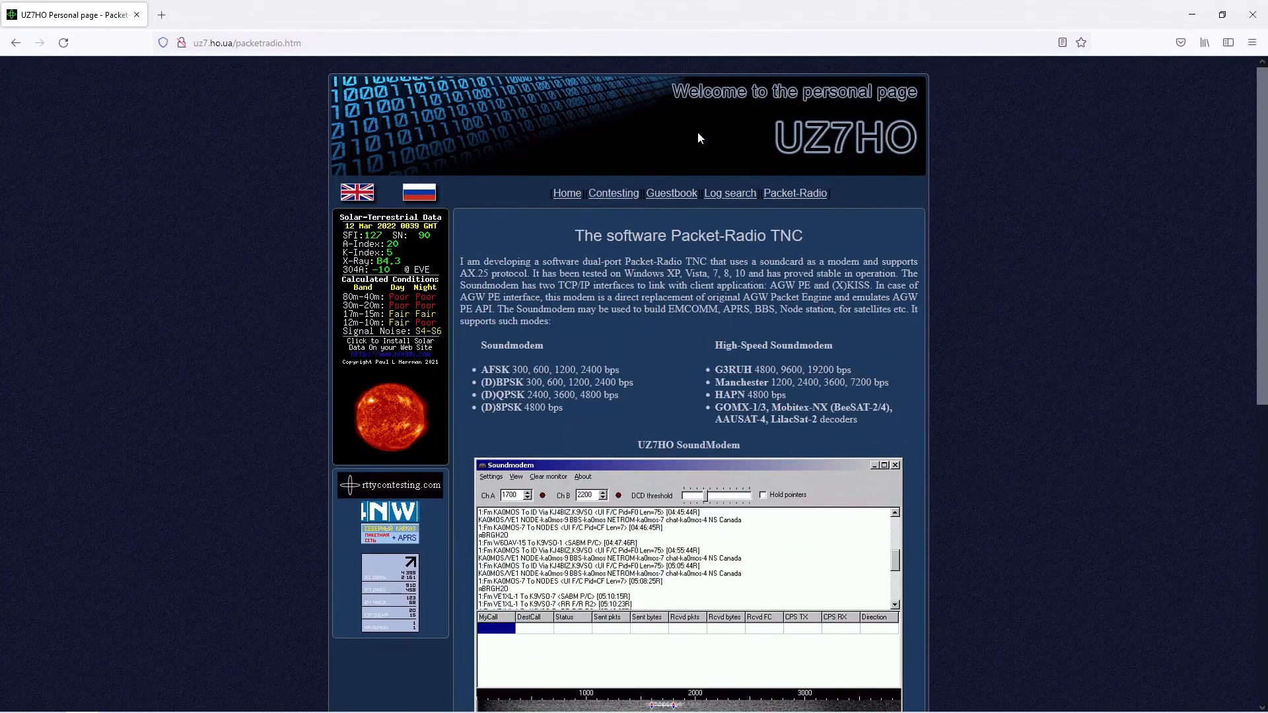
scroll(683, 161, down, 6)
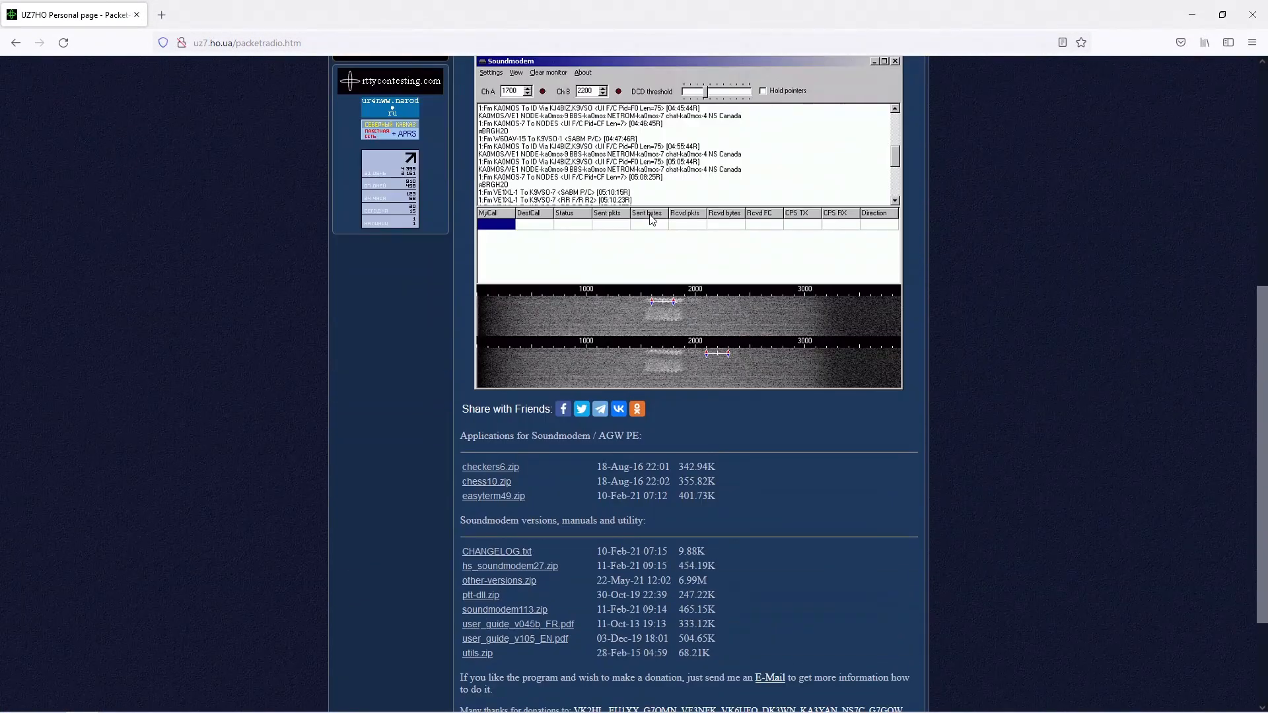
scroll(651, 219, down, 1)
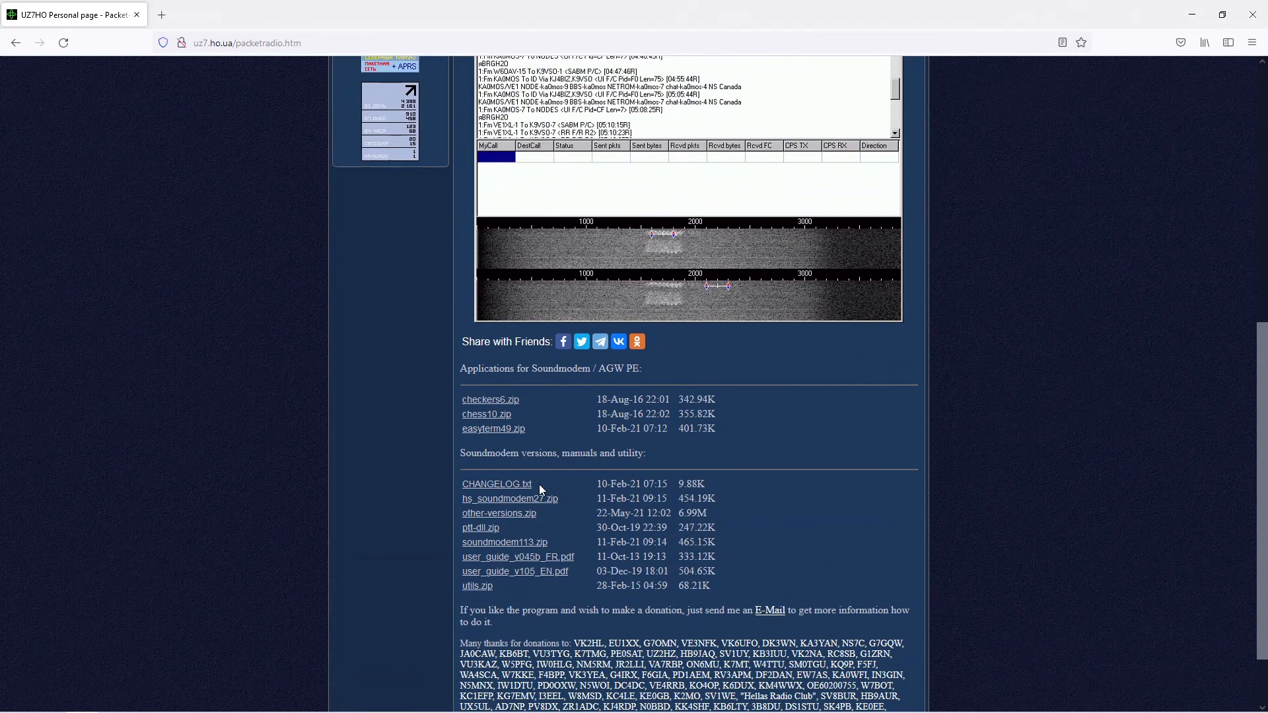
- Download soundmodem113.zip from the UZ7HO page and open it from the downloads list
click(515, 543)
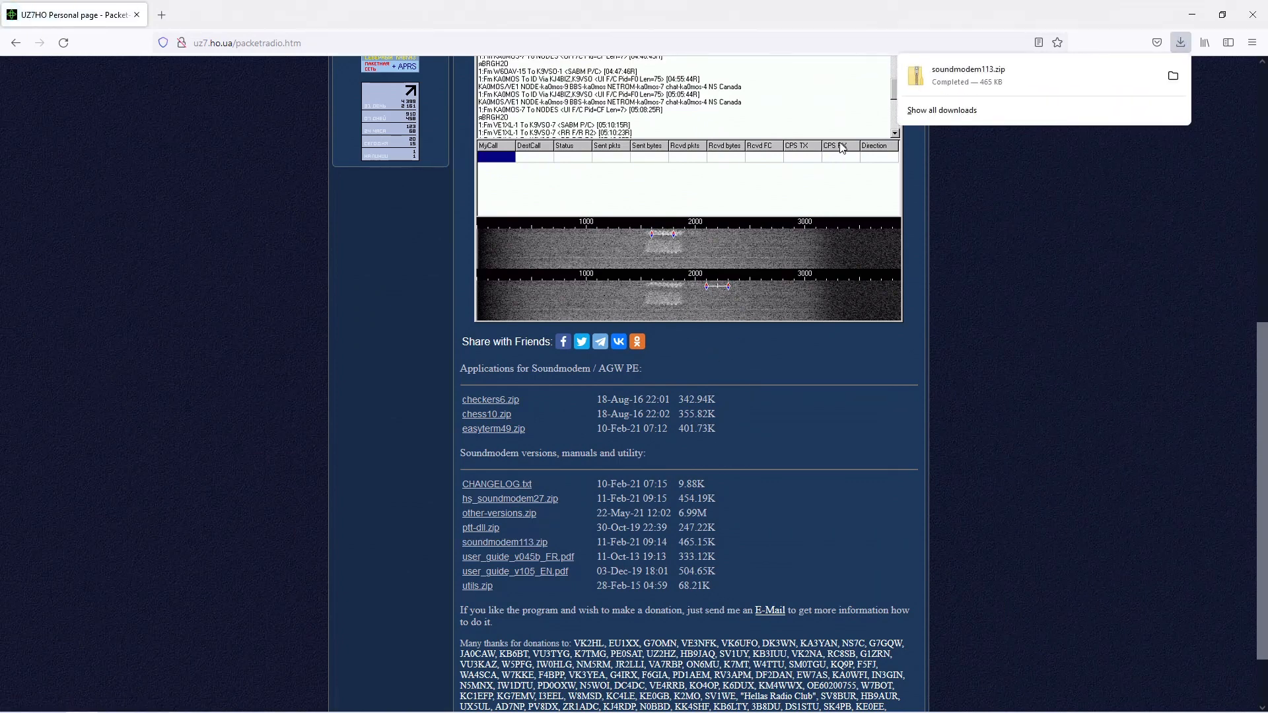
click(921, 78)
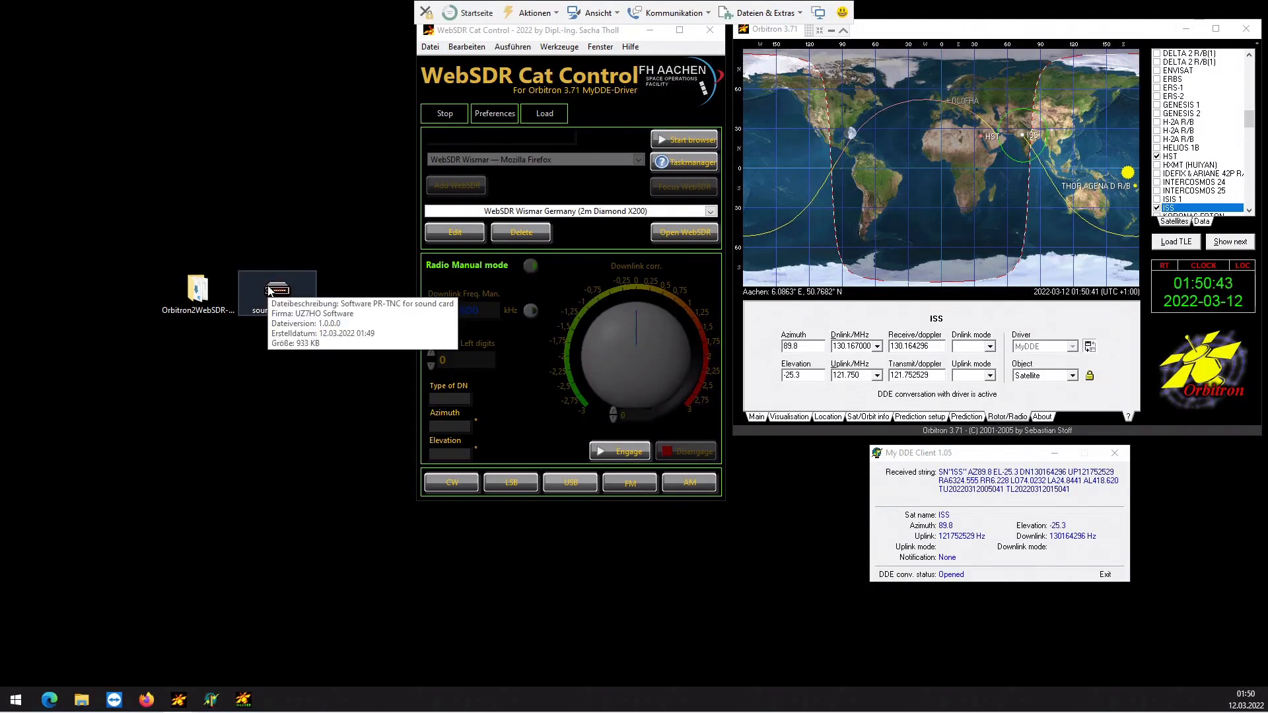
- Search the web for "virtual cable" and save the Windows VB-CABLE driver pack from the VB-Audio site
click(146, 700)
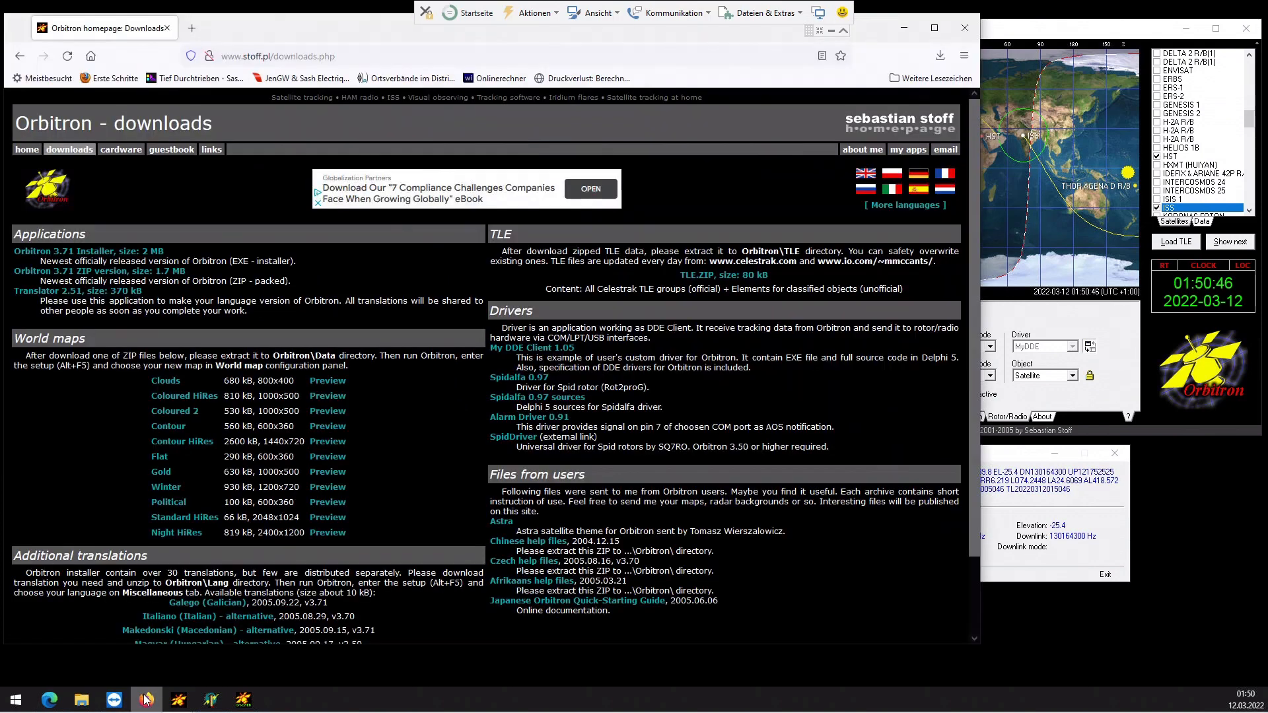
click(191, 31)
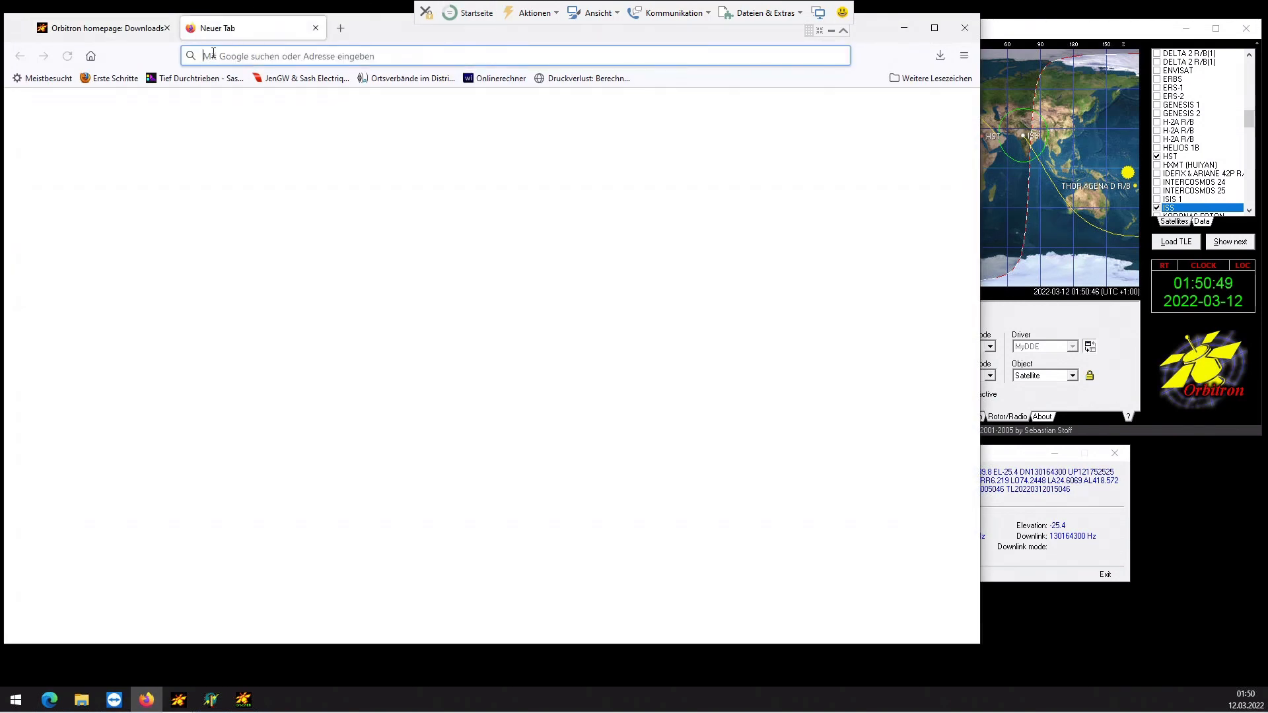
text(vi)
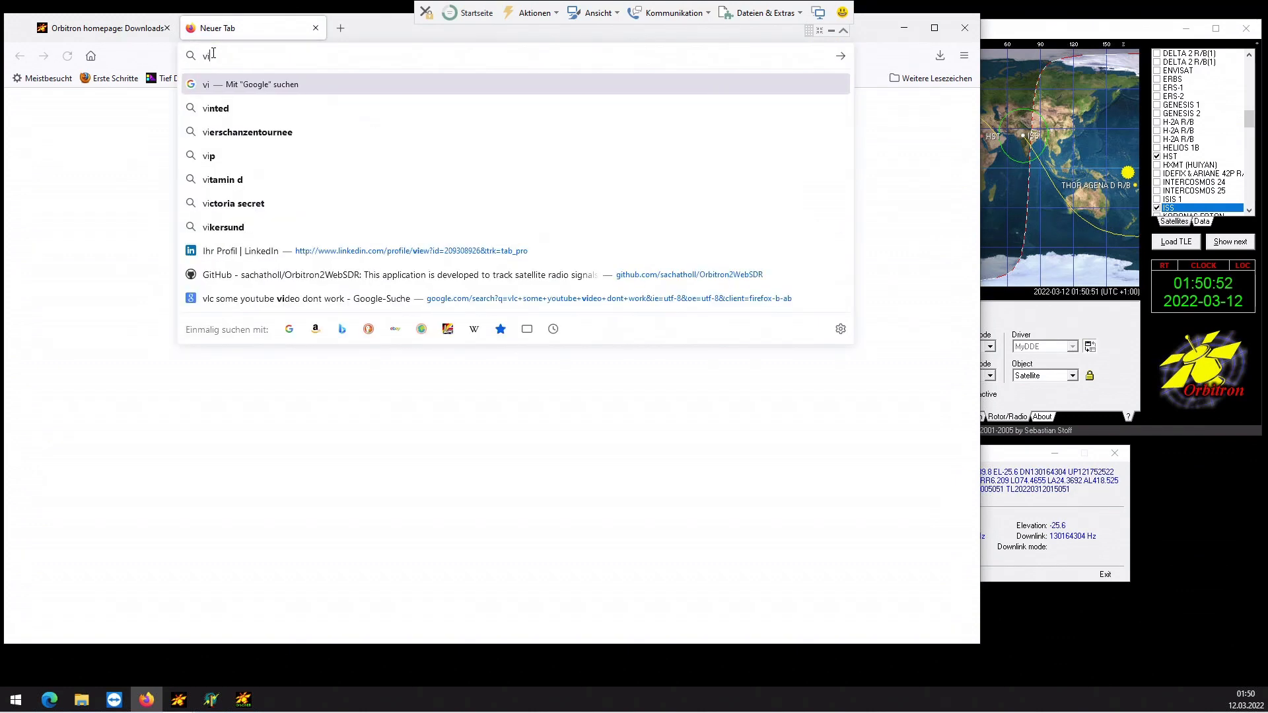
text(rtual cable)
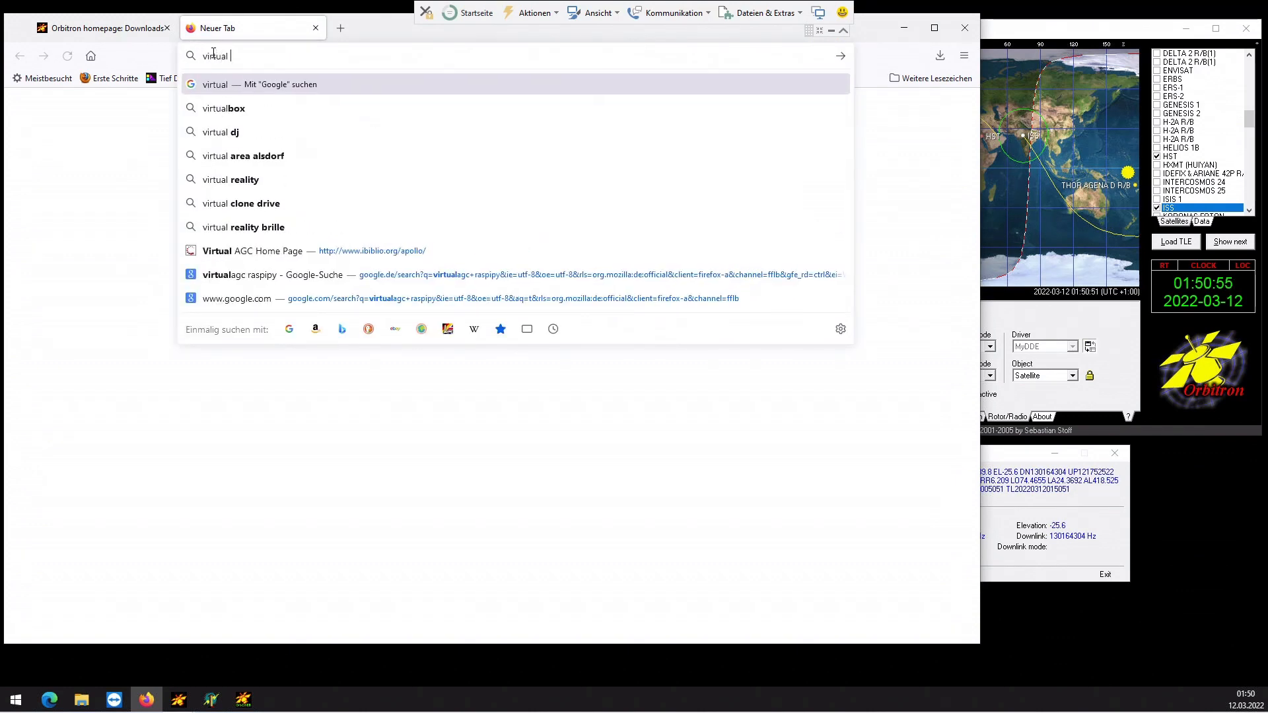
key(Return)
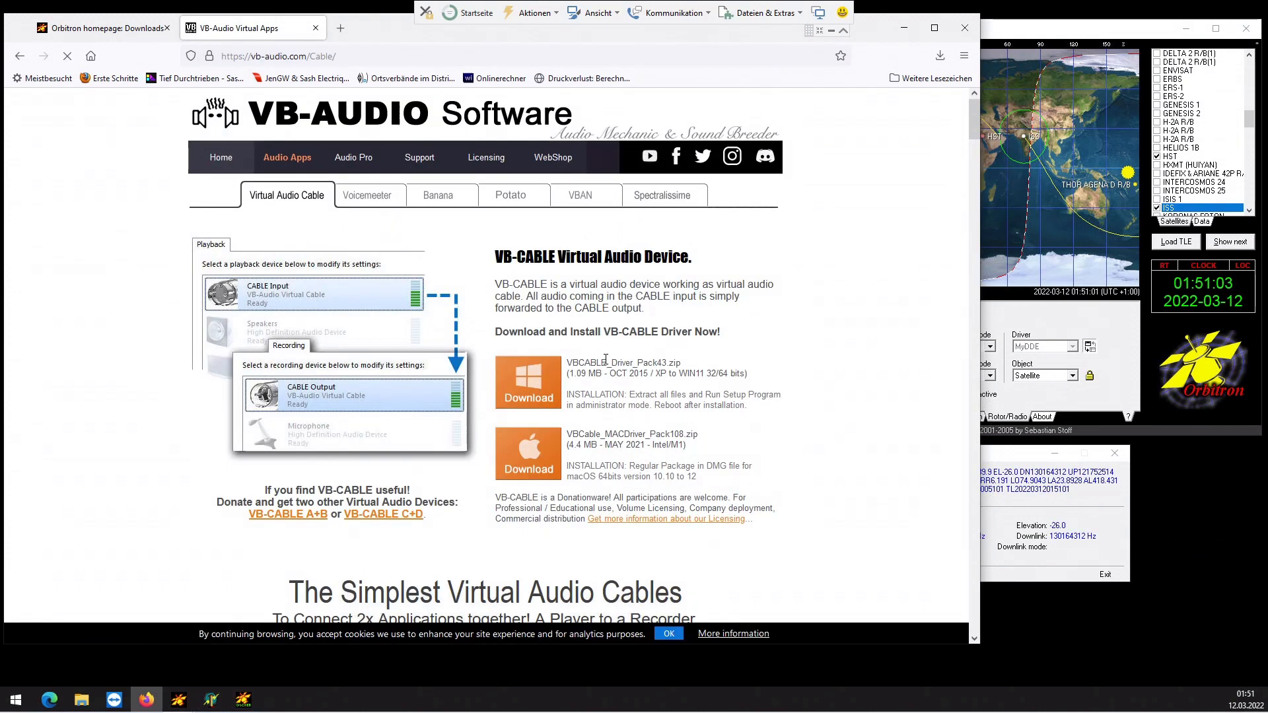
click(516, 390)
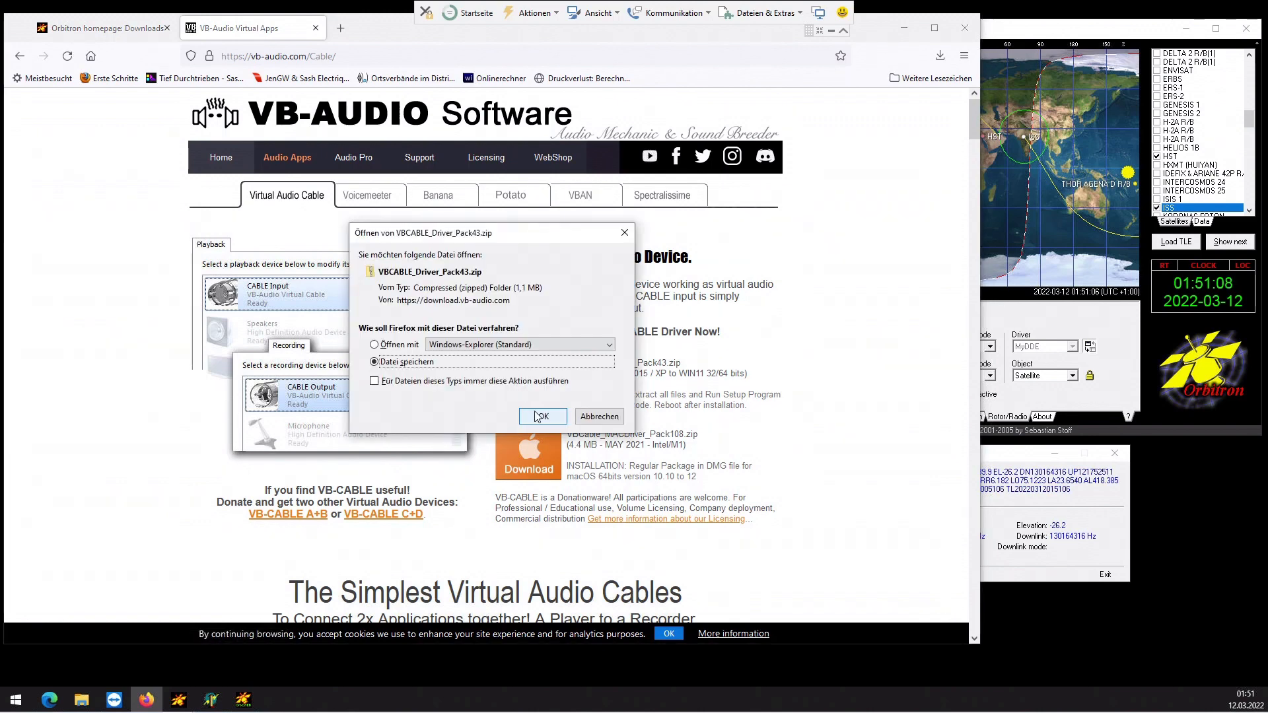
click(541, 417)
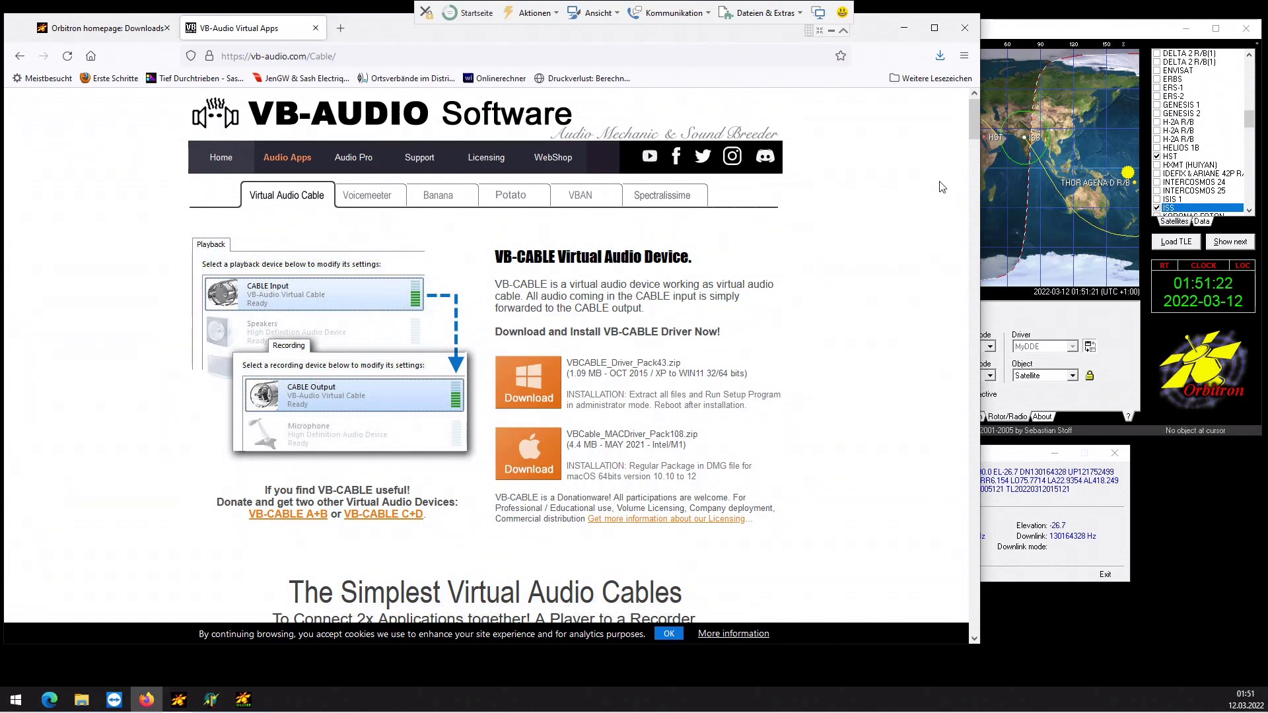
- Open the downloaded VBCABLE_Driver_Pack43 archive and launch VBCABLE_Setup_x64 to install the virtual cable
click(940, 56)
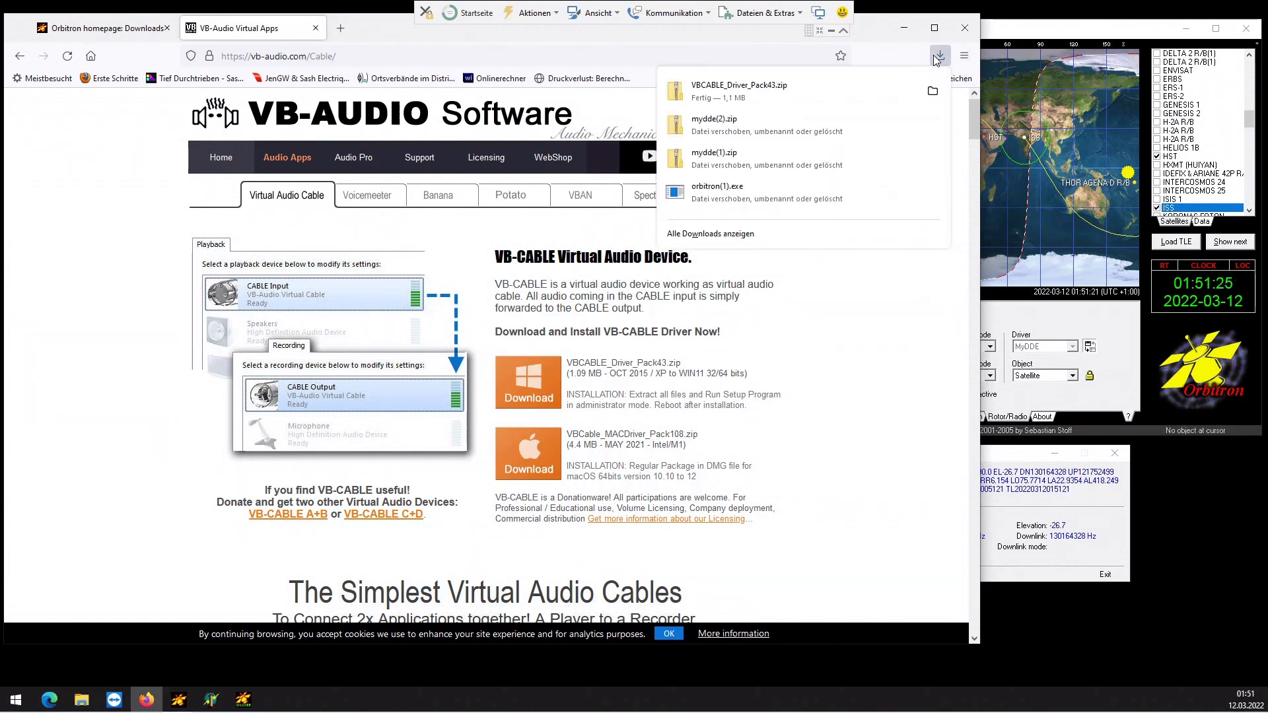
click(763, 80)
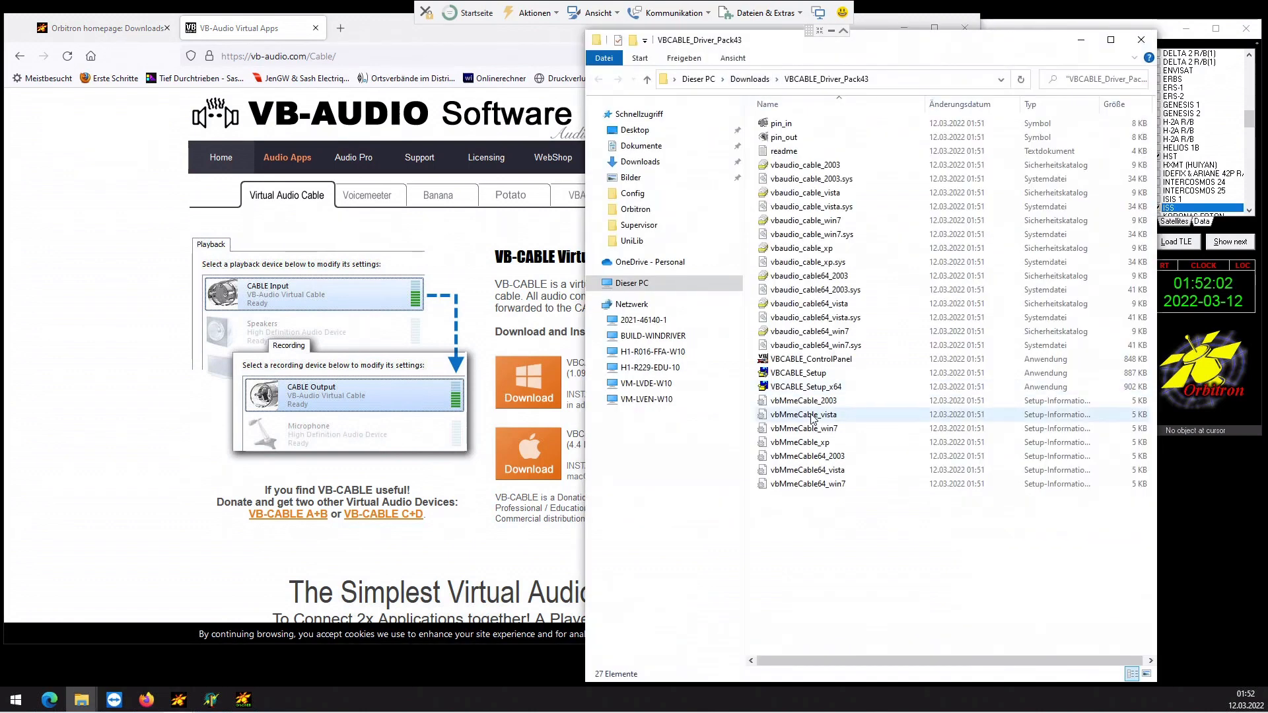
click(817, 388)
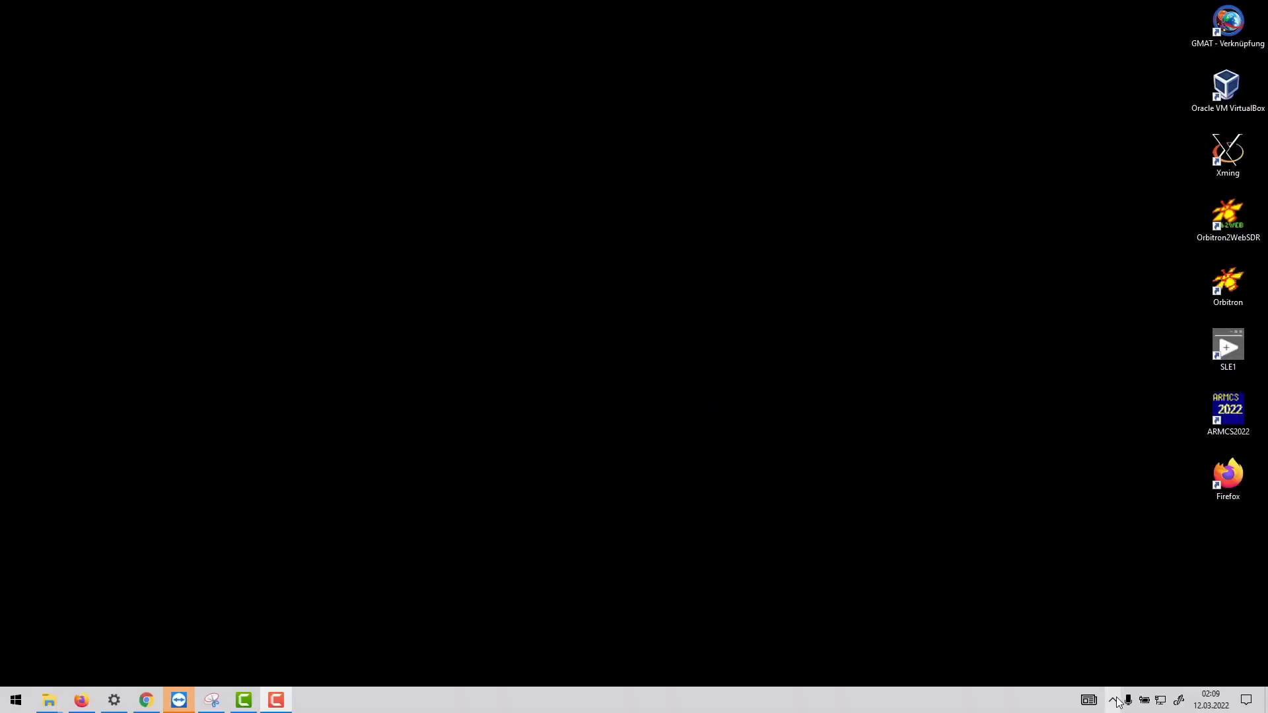
- Open the Sound control panel and the properties of the CABLE Output recording device
click(1113, 700)
right_click(1078, 675)
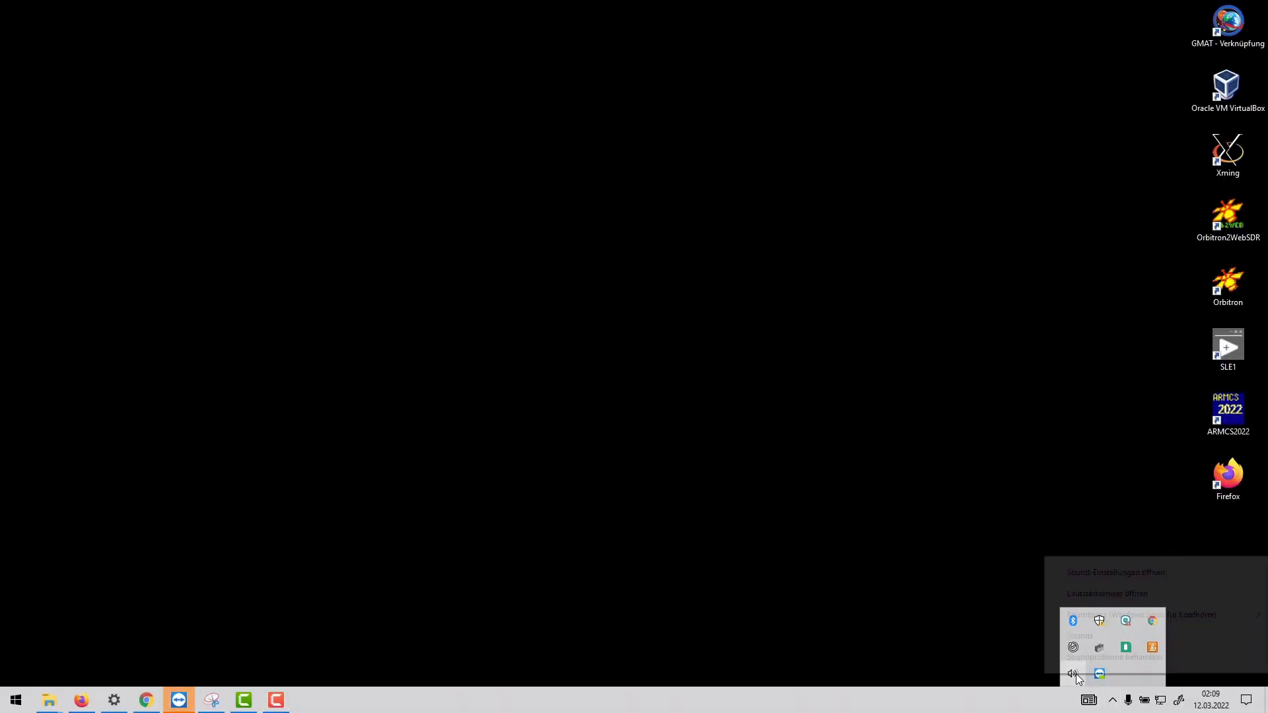
click(1083, 571)
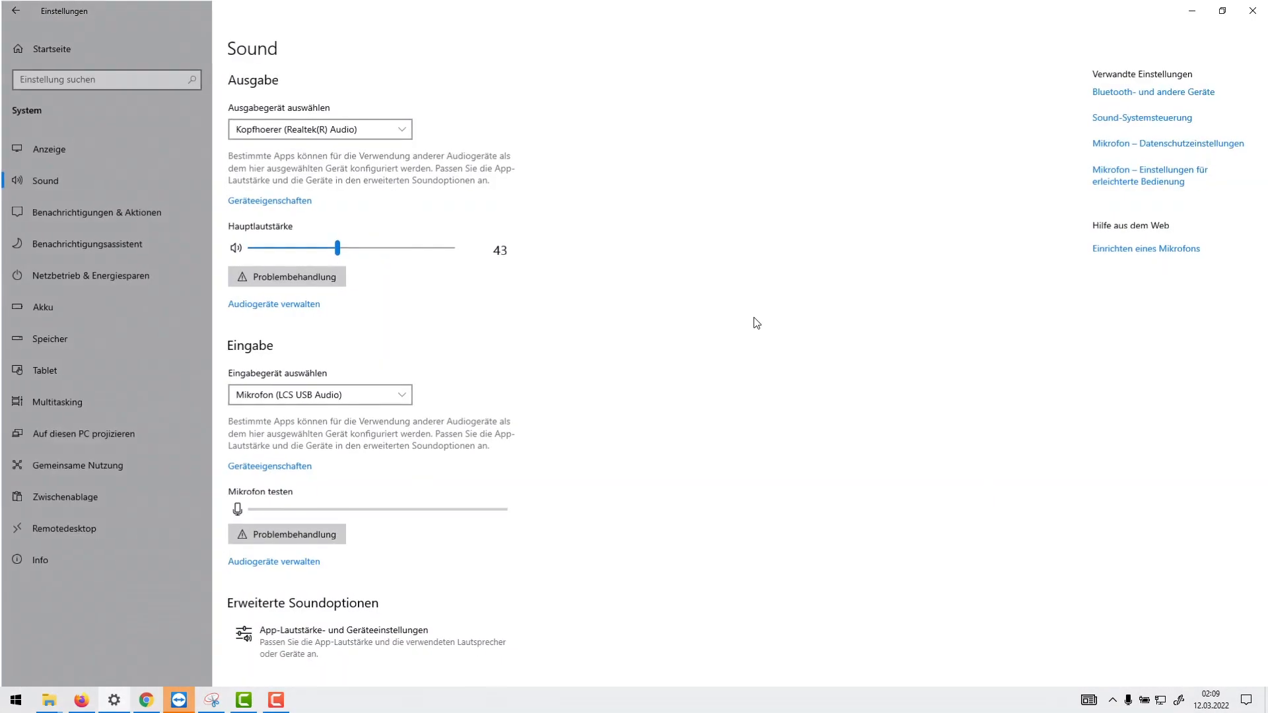
click(1133, 123)
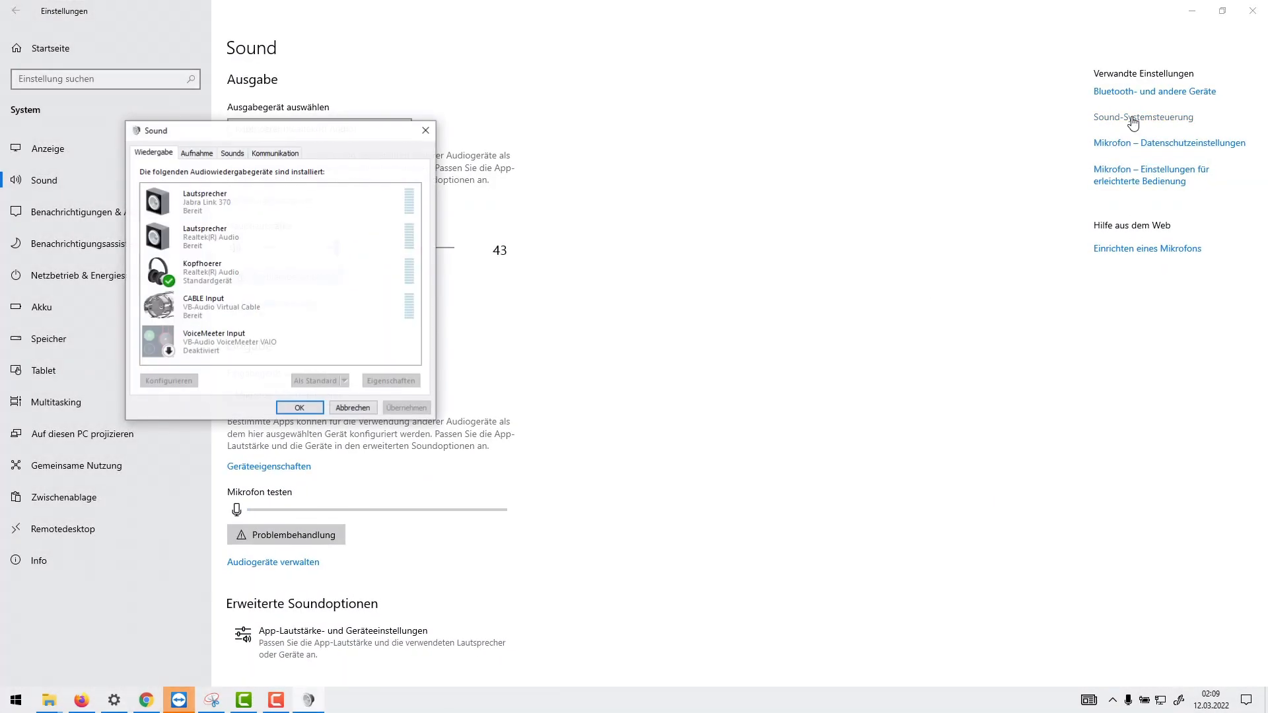
drag(253, 130, 679, 108)
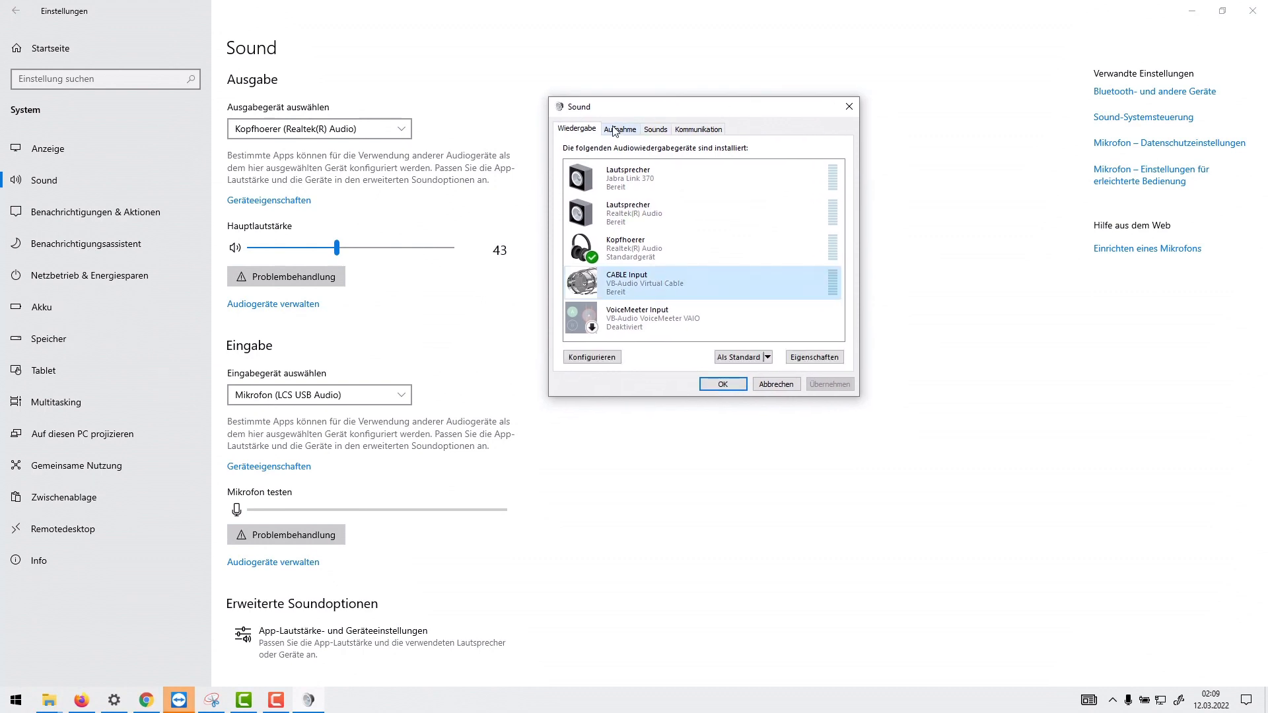
click(620, 129)
scroll(638, 281, down, 2)
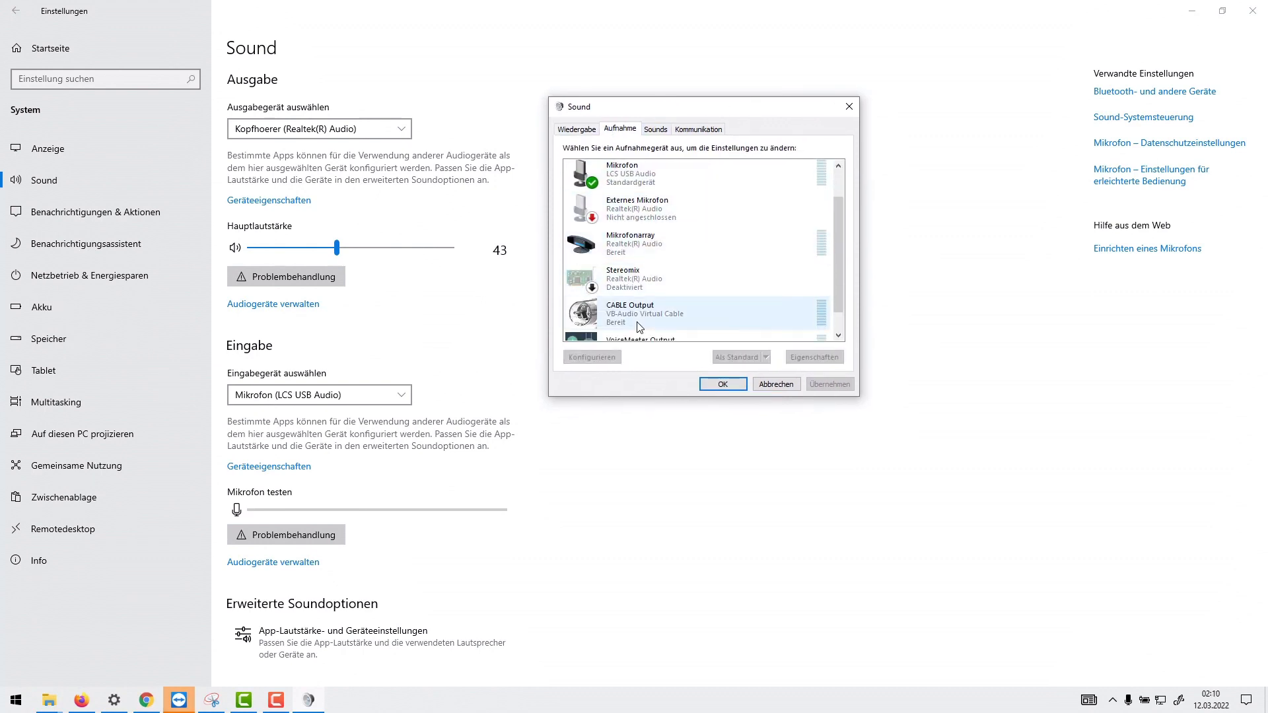
double_click(640, 327)
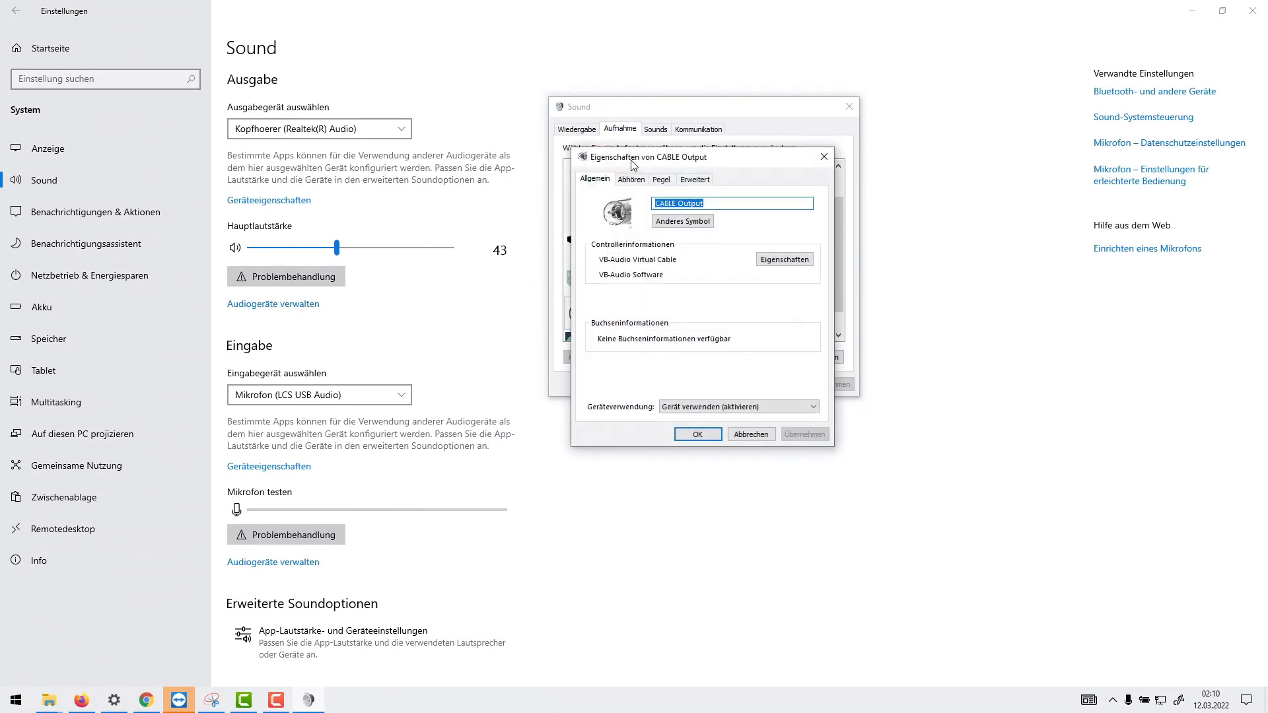
drag(632, 164, 874, 197)
- Set CABLE Output's listen playback device to Standard-Wiedergabegerät and confirm both sound dialogs
click(873, 212)
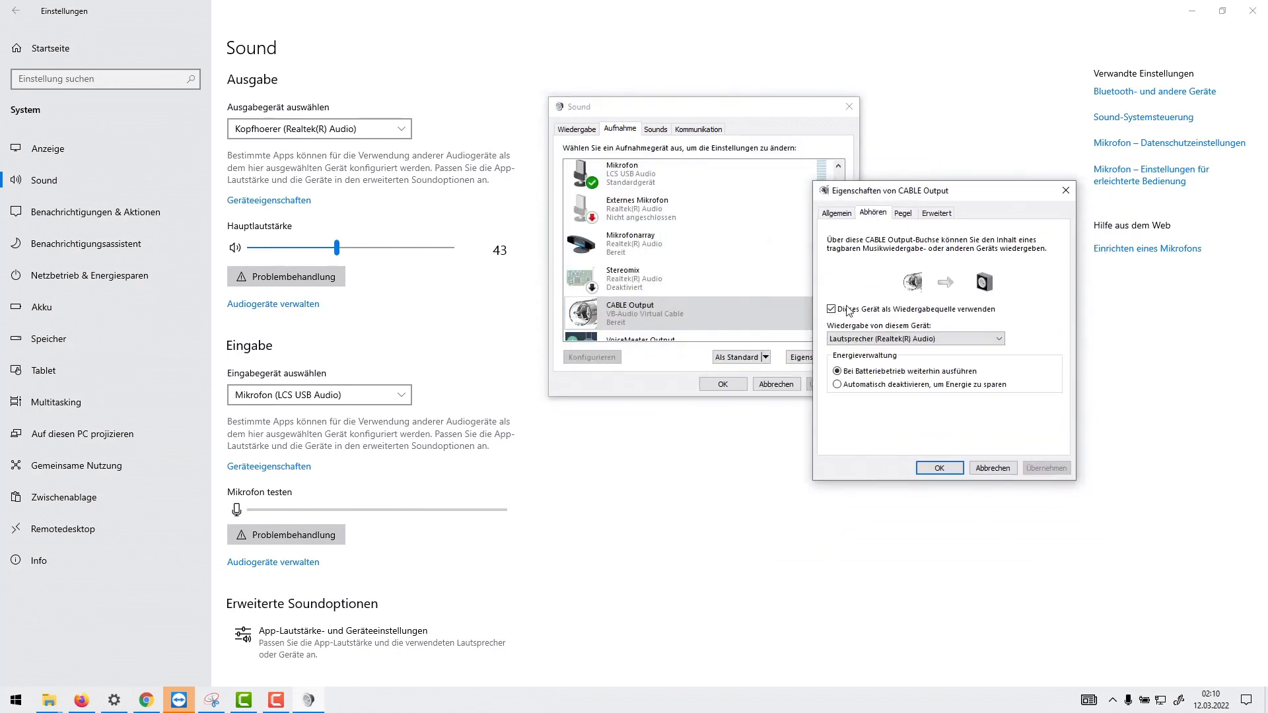
click(852, 340)
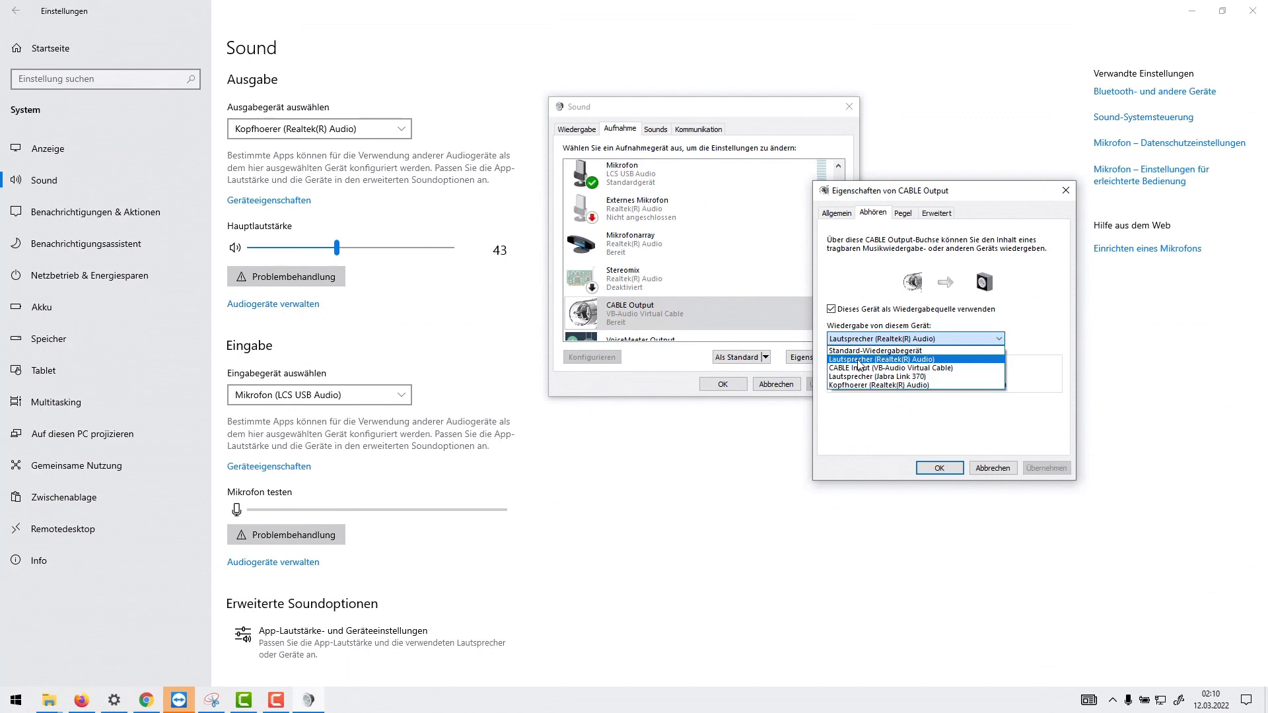
click(852, 350)
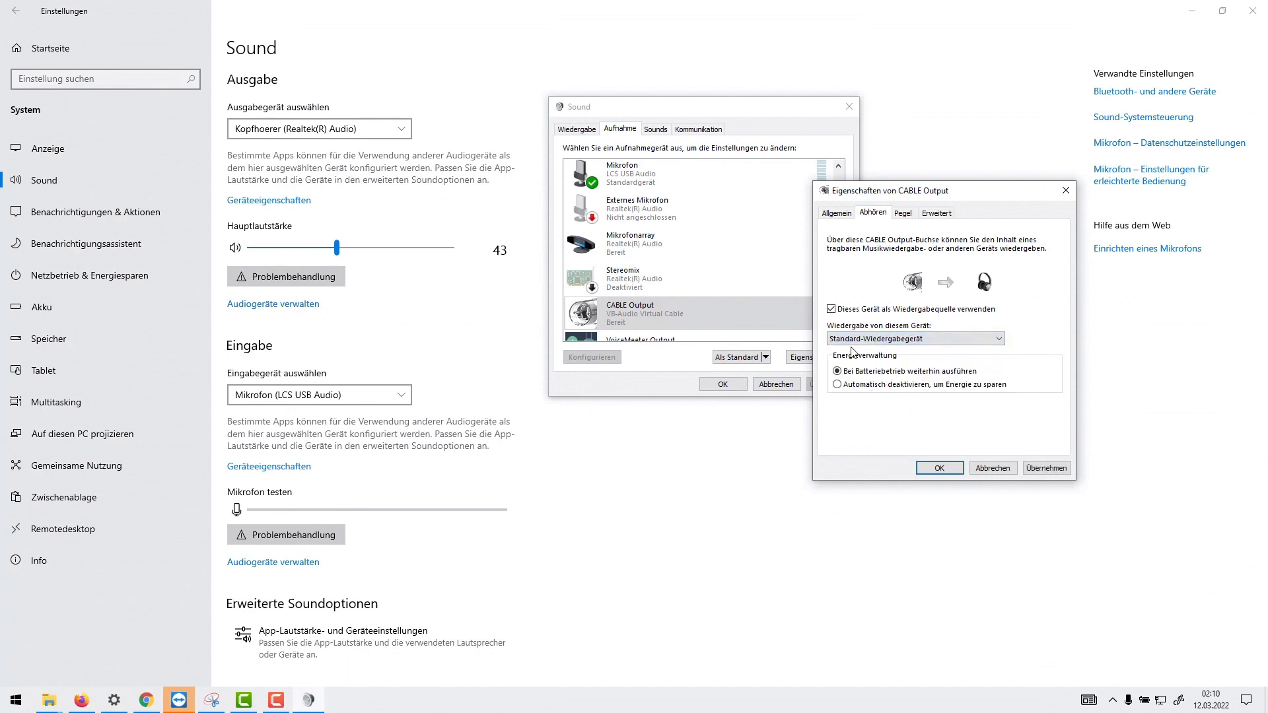
click(939, 466)
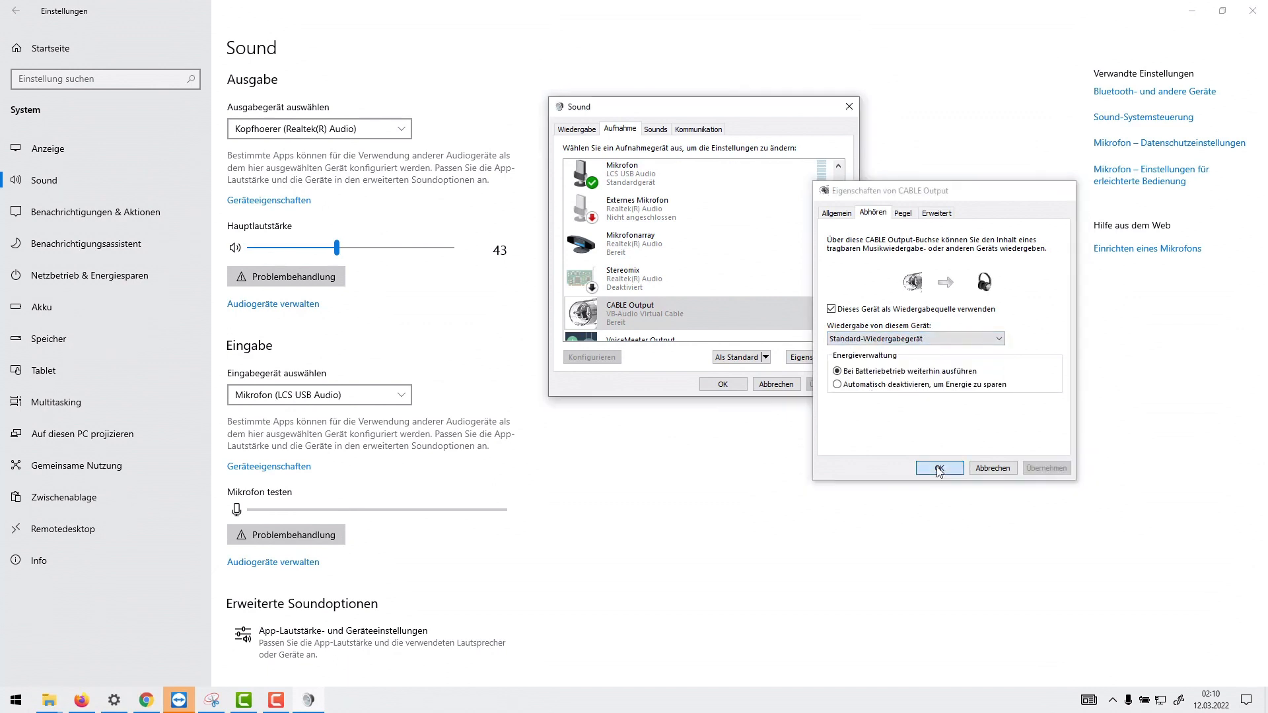
click(723, 384)
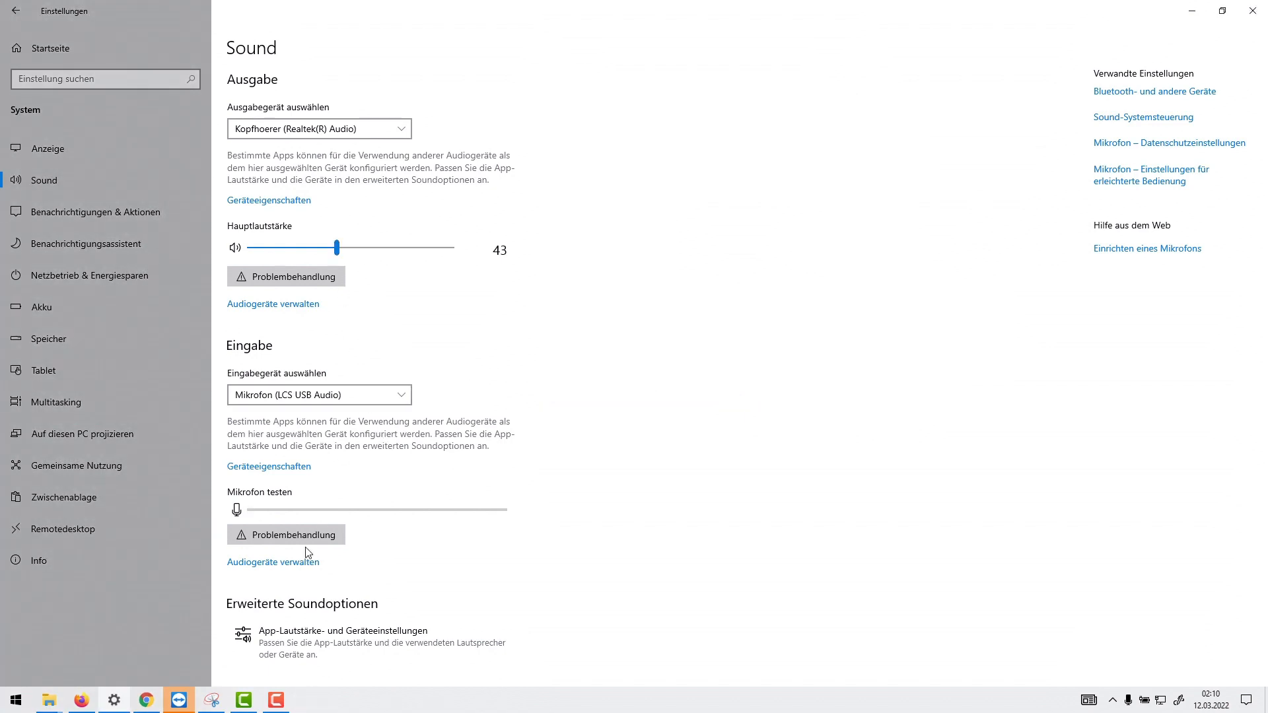
- Check Firefox's per-app audio output and input devices in the app volume and device settings, then close Settings
click(297, 636)
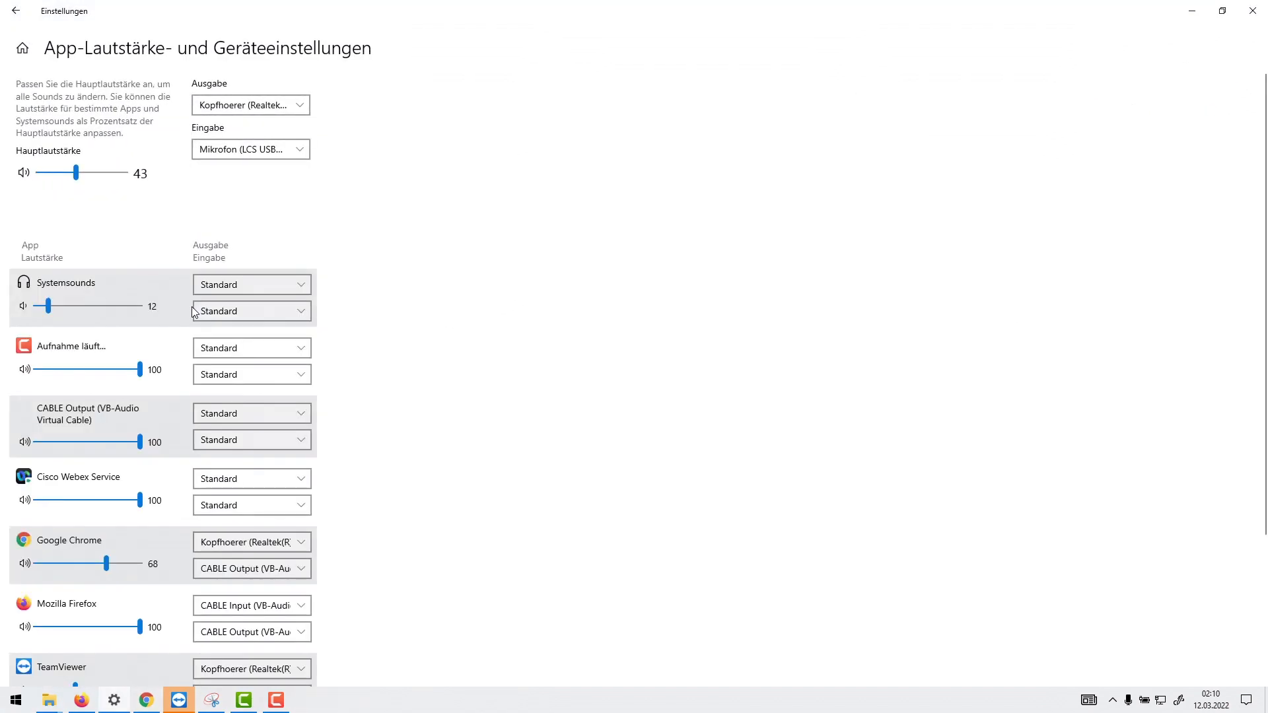
scroll(177, 300, down, 5)
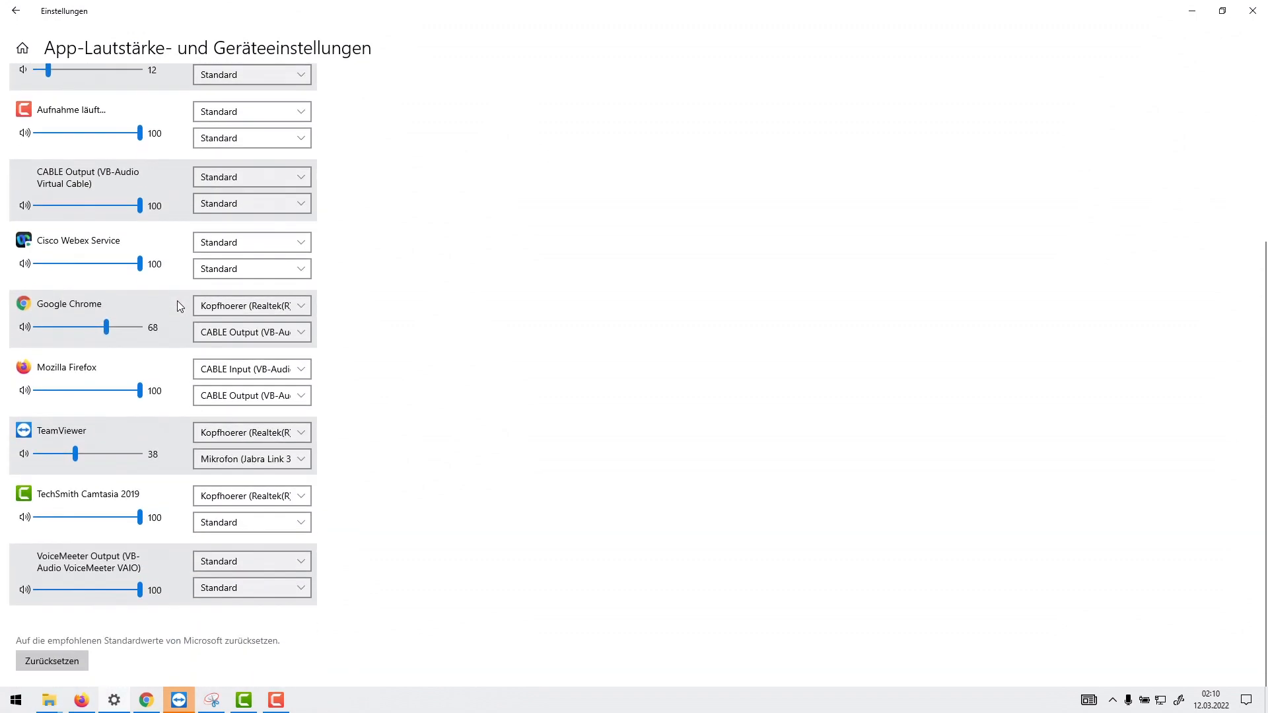
click(281, 373)
click(279, 371)
click(276, 399)
click(276, 403)
click(16, 10)
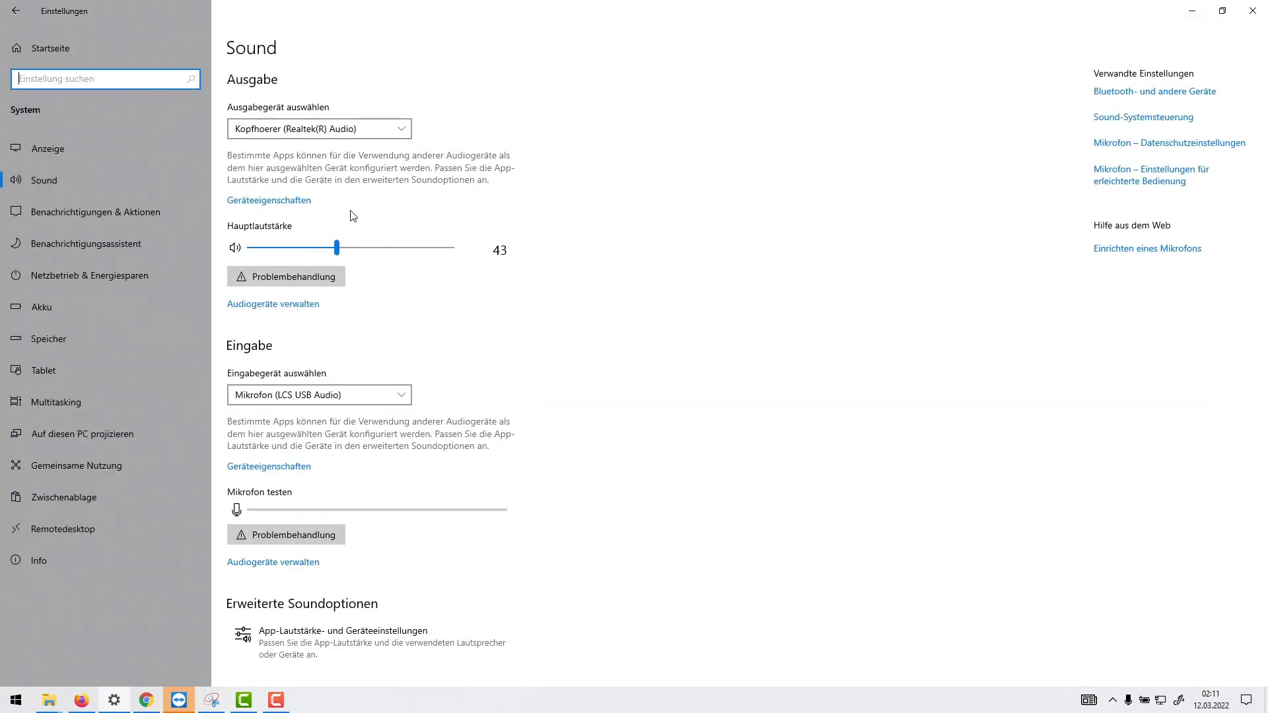
click(1252, 10)
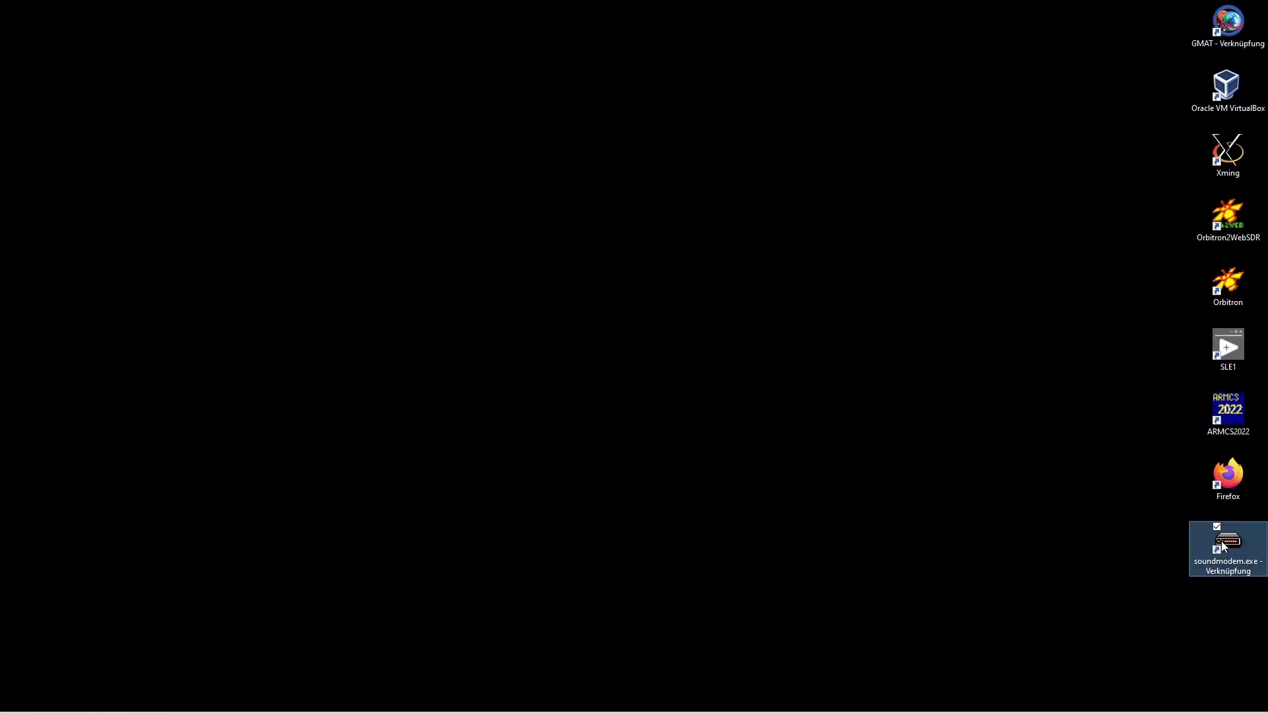
- Launch SoundModem and set its input device to CABLE Output and output device to Lautsprecher (Realtek(R) Audio)
double_click(1222, 541)
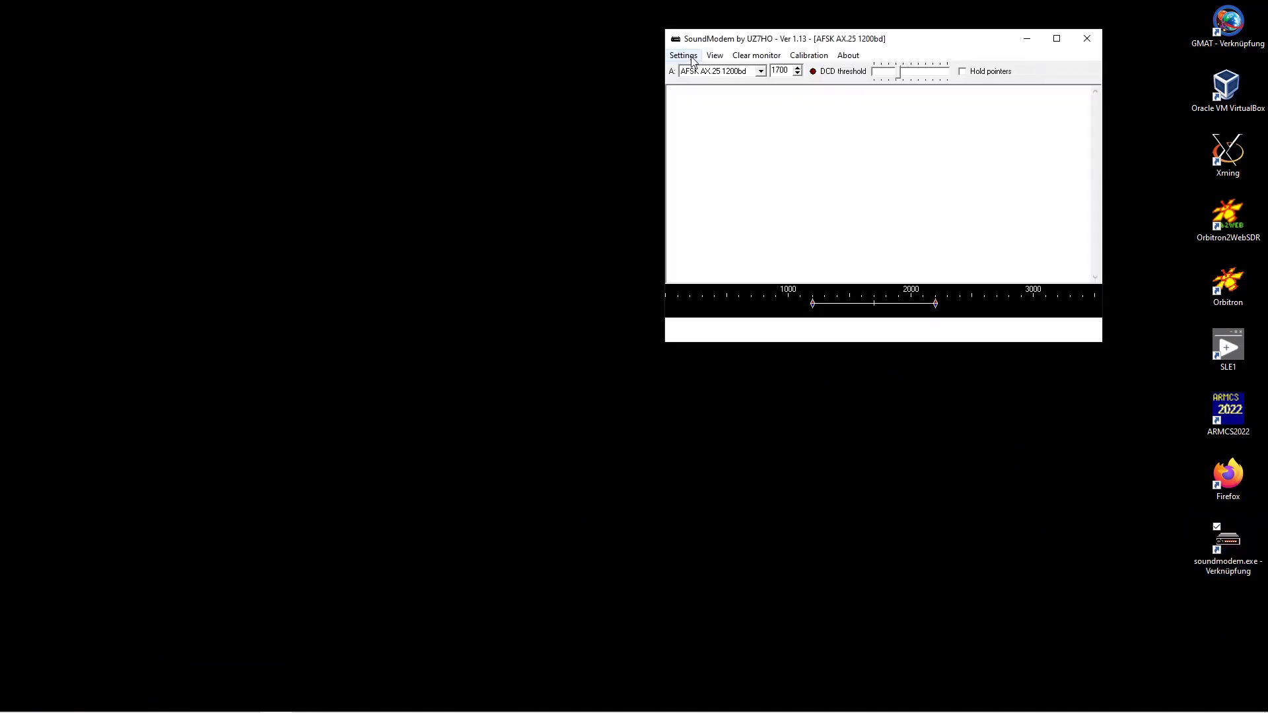
click(693, 58)
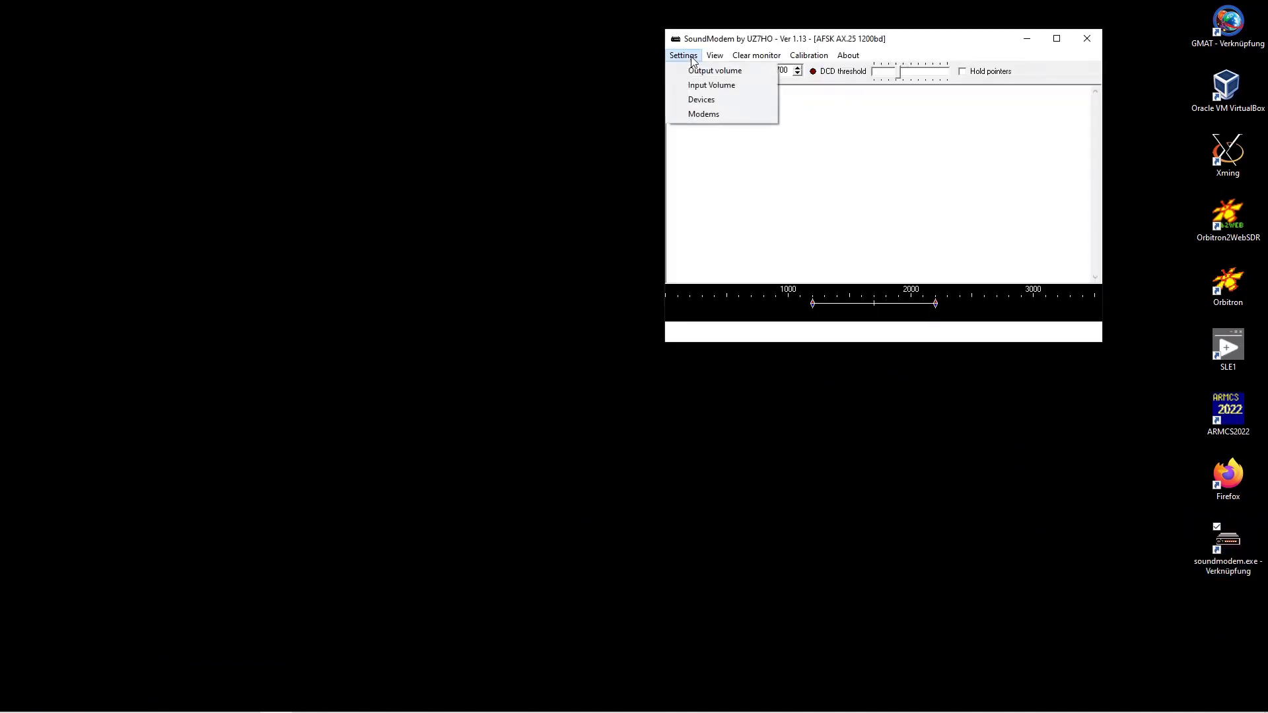
click(704, 100)
click(312, 159)
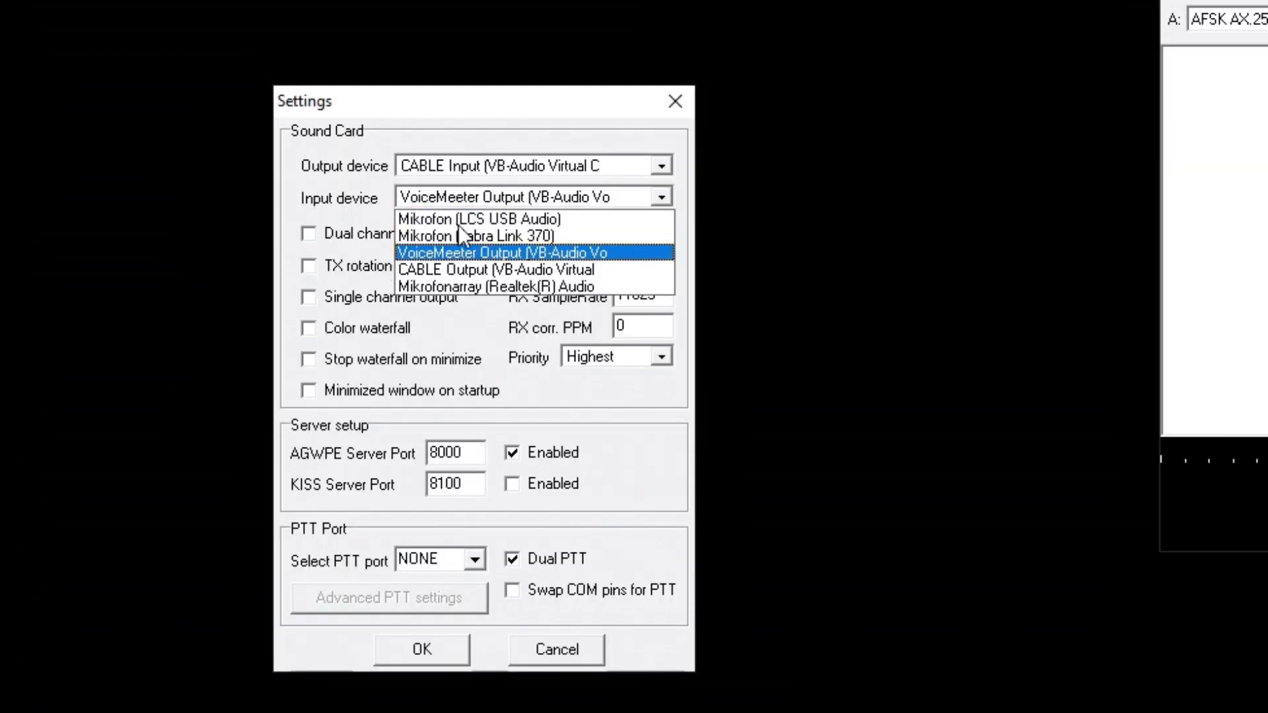
click(464, 272)
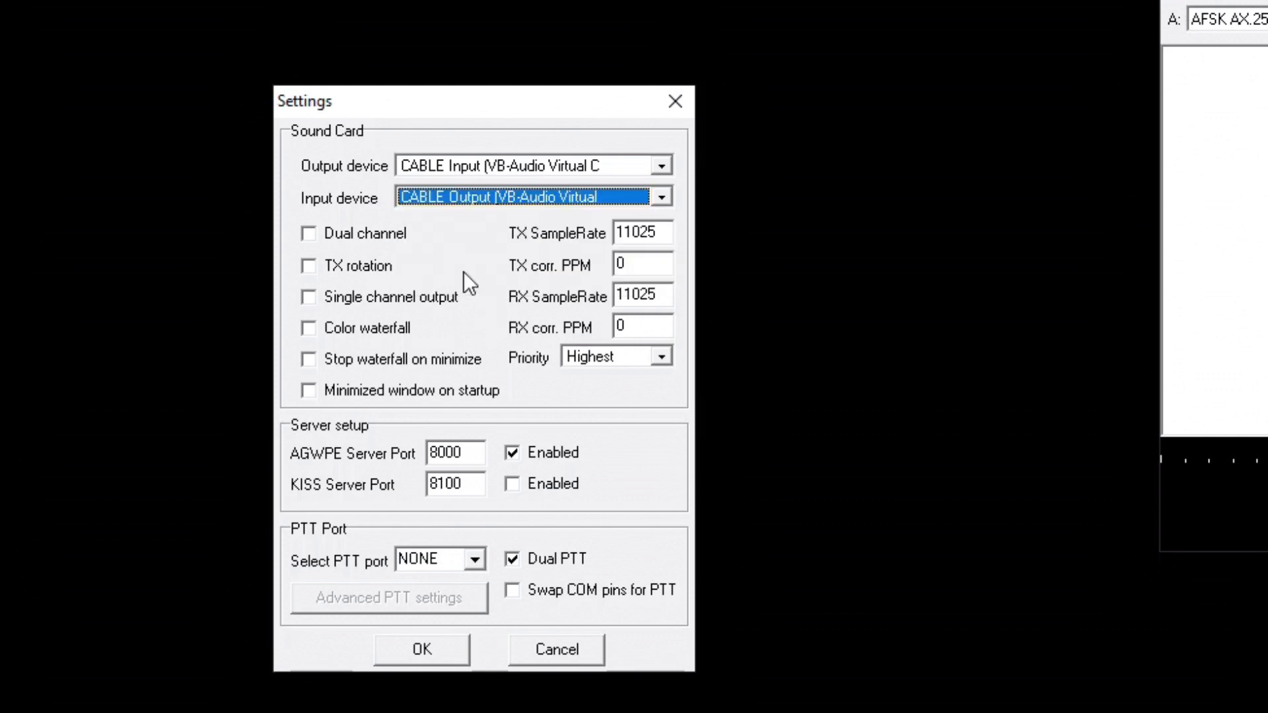
click(662, 165)
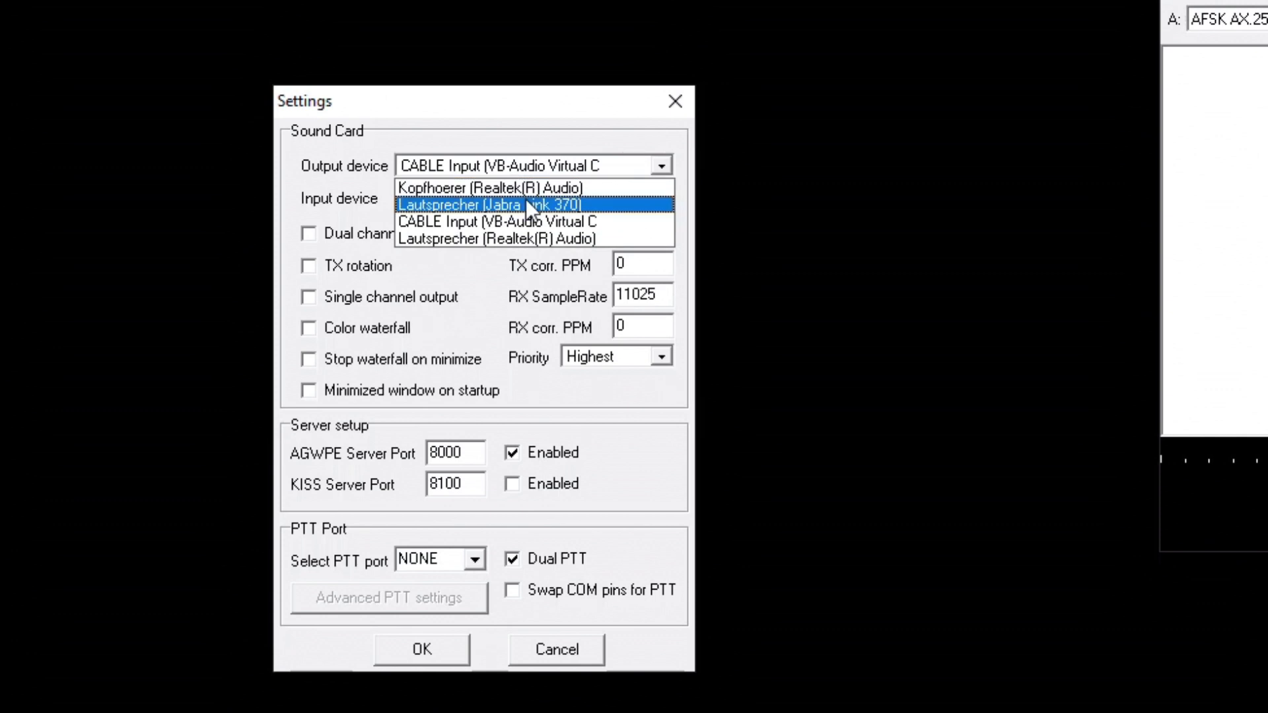
click(469, 239)
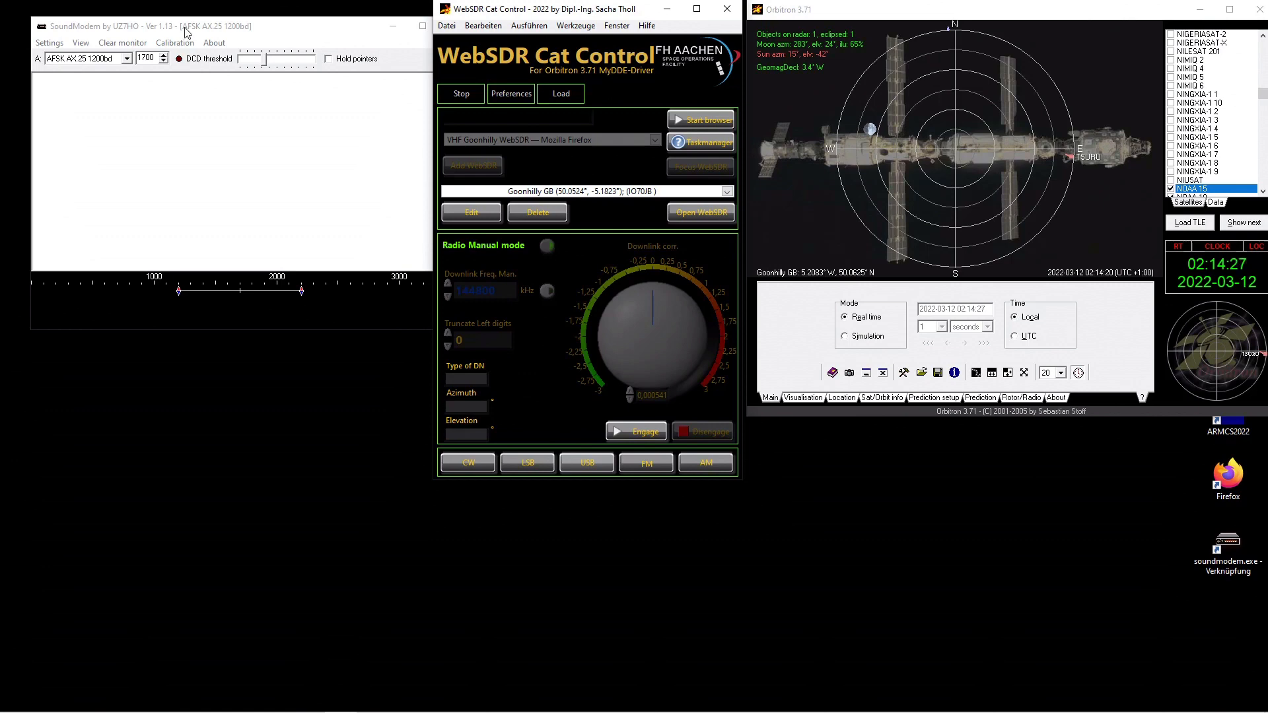
- Move the SoundModem window beneath Orbitron and choose the AFSK AX.25 1200bd modem
drag(185, 30, 938, 437)
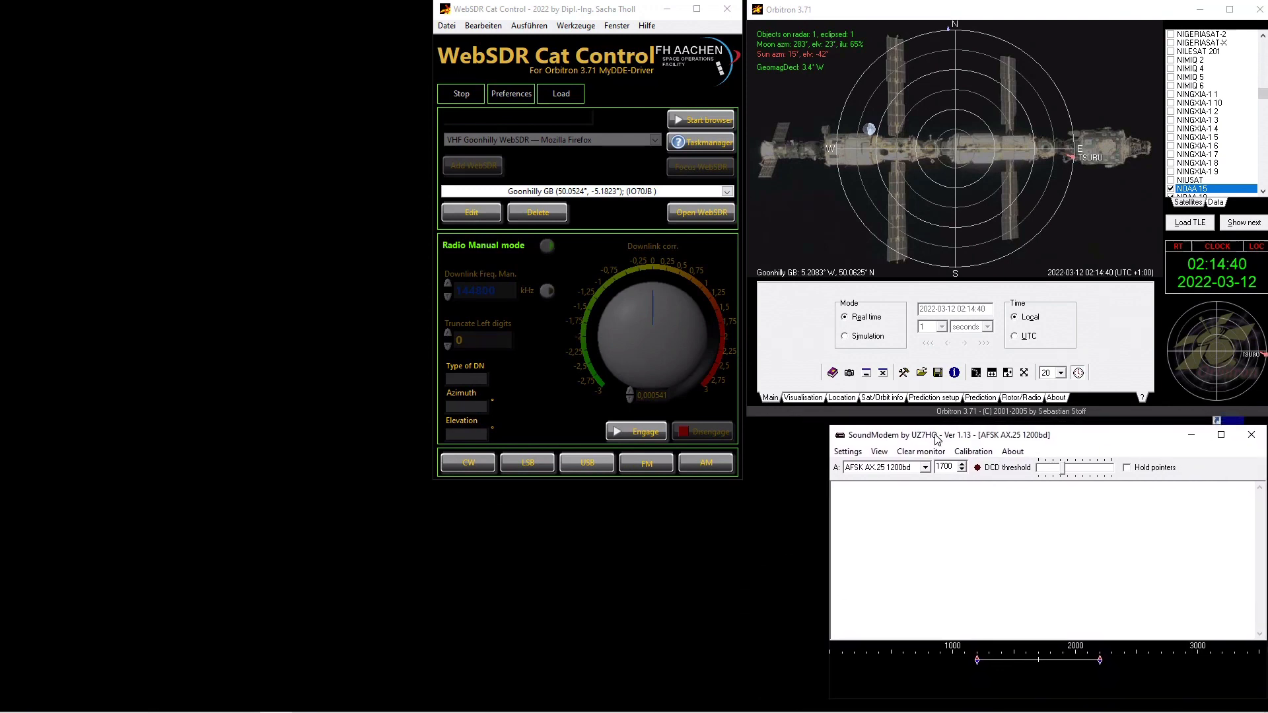
click(925, 469)
click(889, 480)
- Choose the Goonhilly GB WebSDR site in WebSDR Cat Control, open it, and acknowledge the browser notice
click(726, 191)
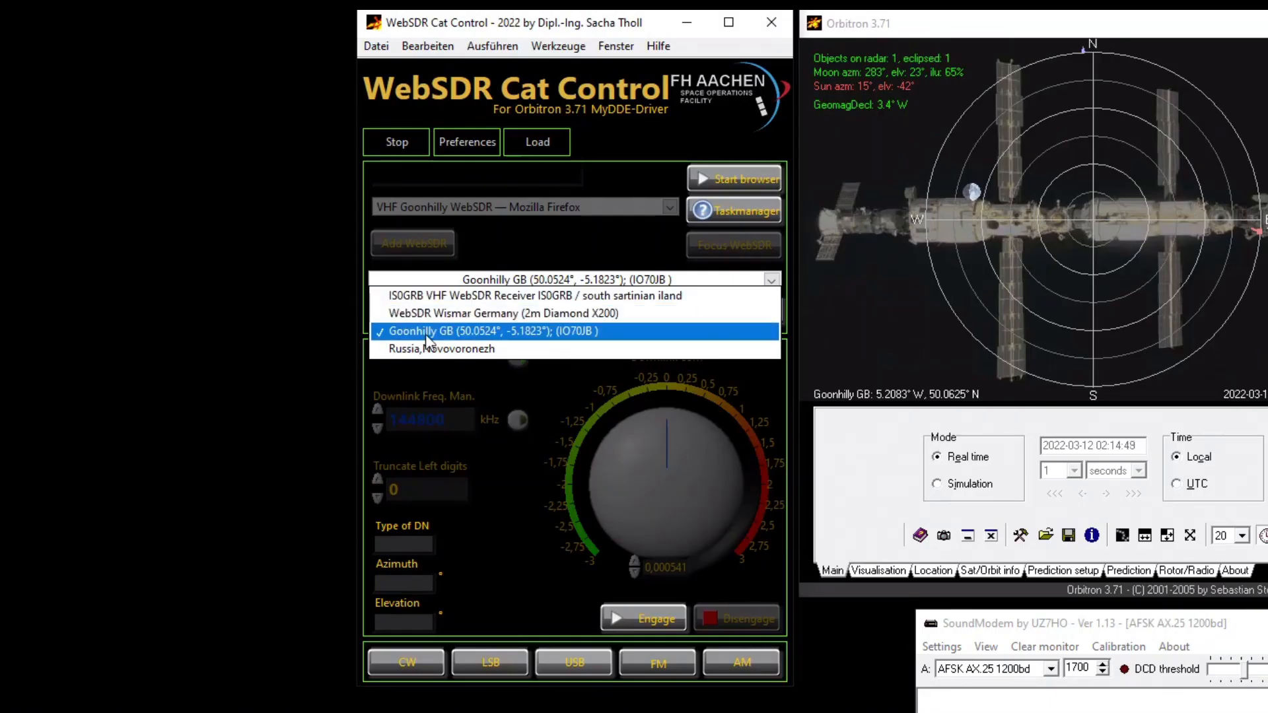
click(427, 332)
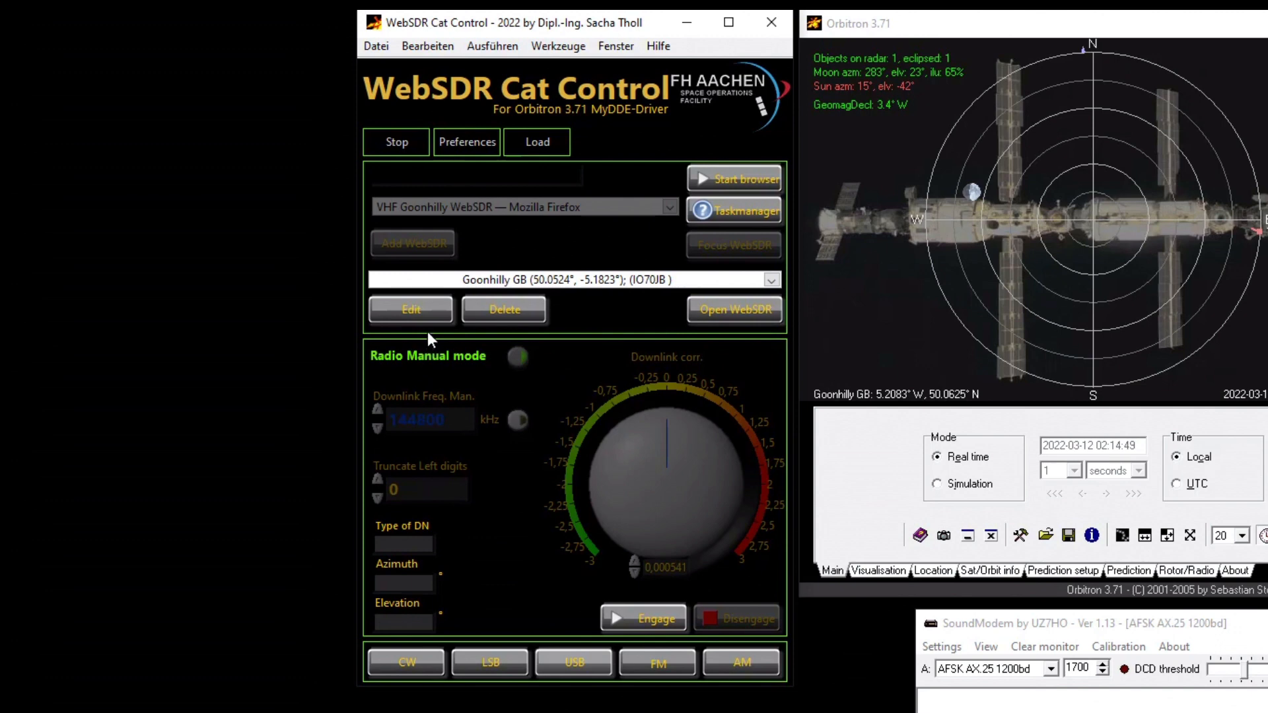
click(739, 311)
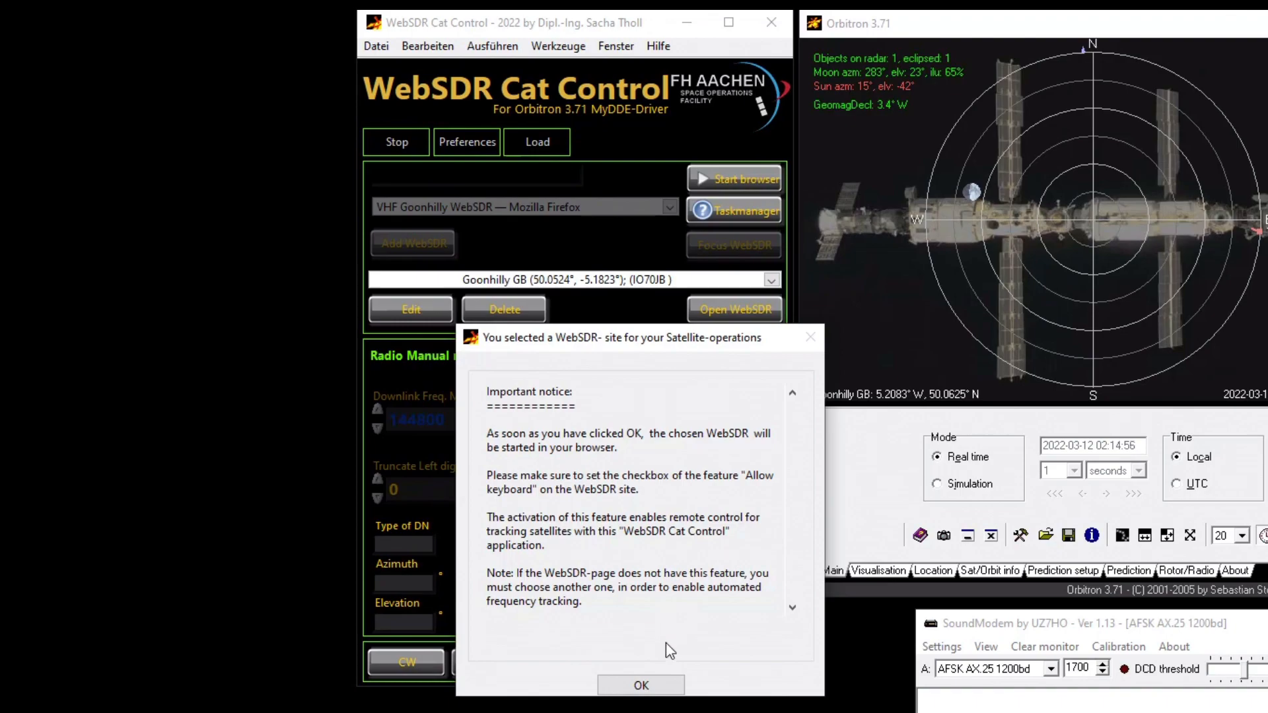
click(642, 685)
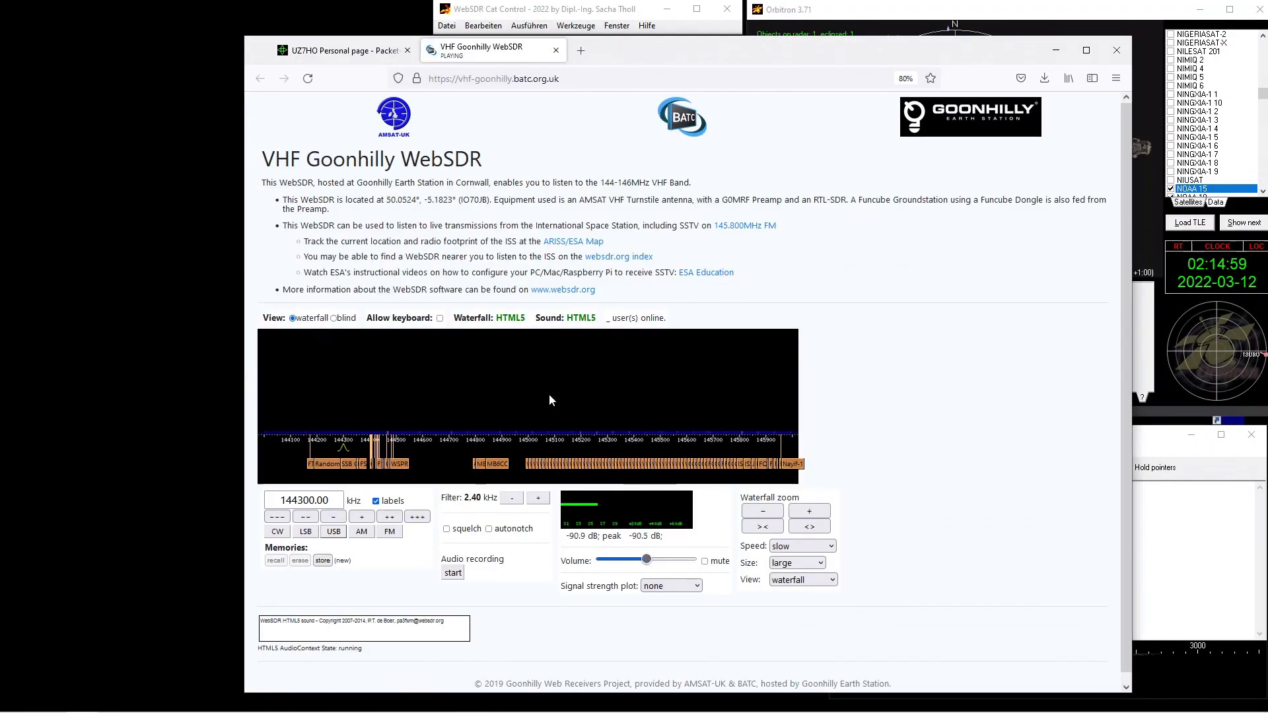
- Enable Allow keyboard on the Goonhilly WebSDR page and raise the volume slider
click(439, 317)
drag(873, 55, 641, 26)
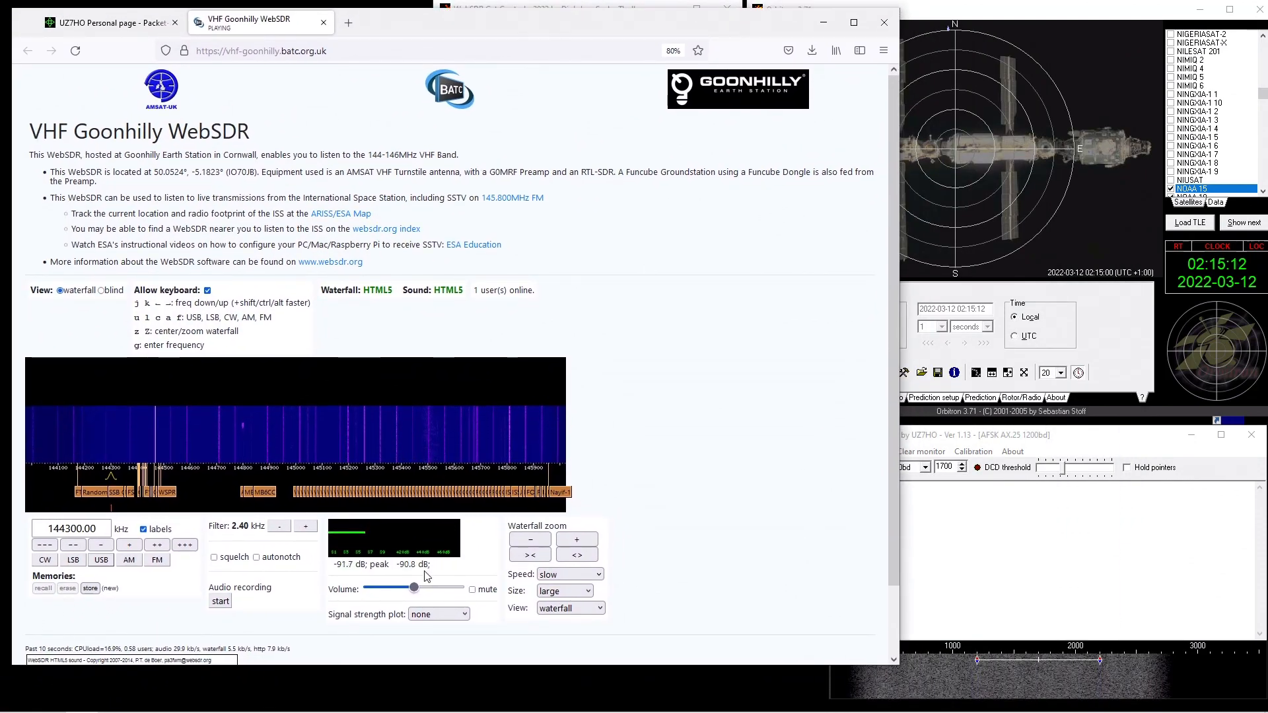
drag(414, 588, 450, 589)
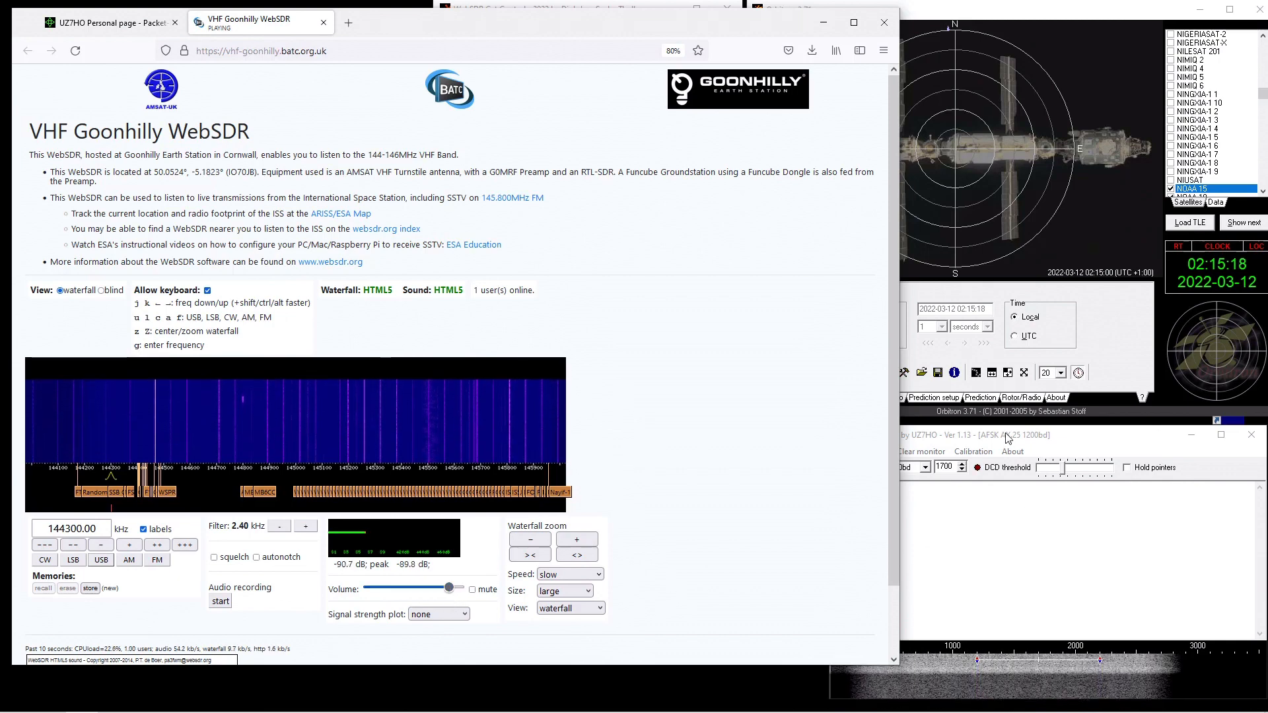
- Rearrange and resize the SoundModem, browser, Orbitron and WebSDR Cat Control windows so all fit on screen
drag(1007, 436, 977, 234)
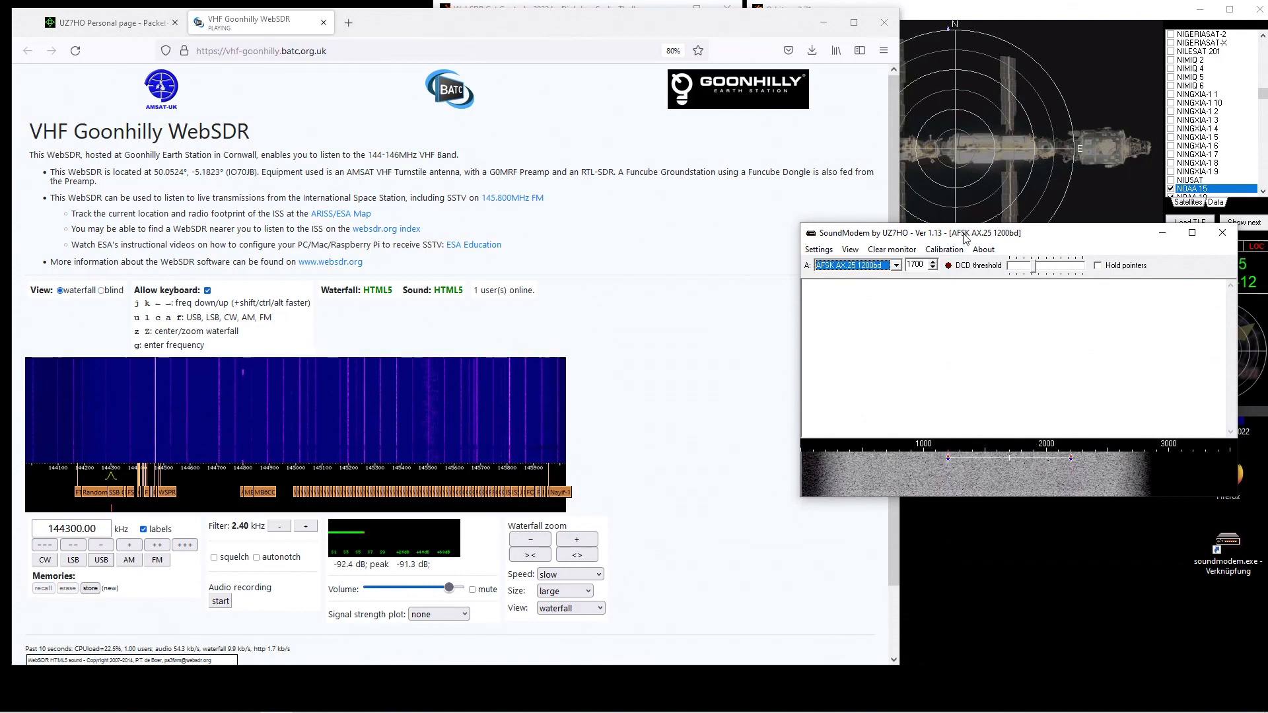
drag(965, 239, 995, 439)
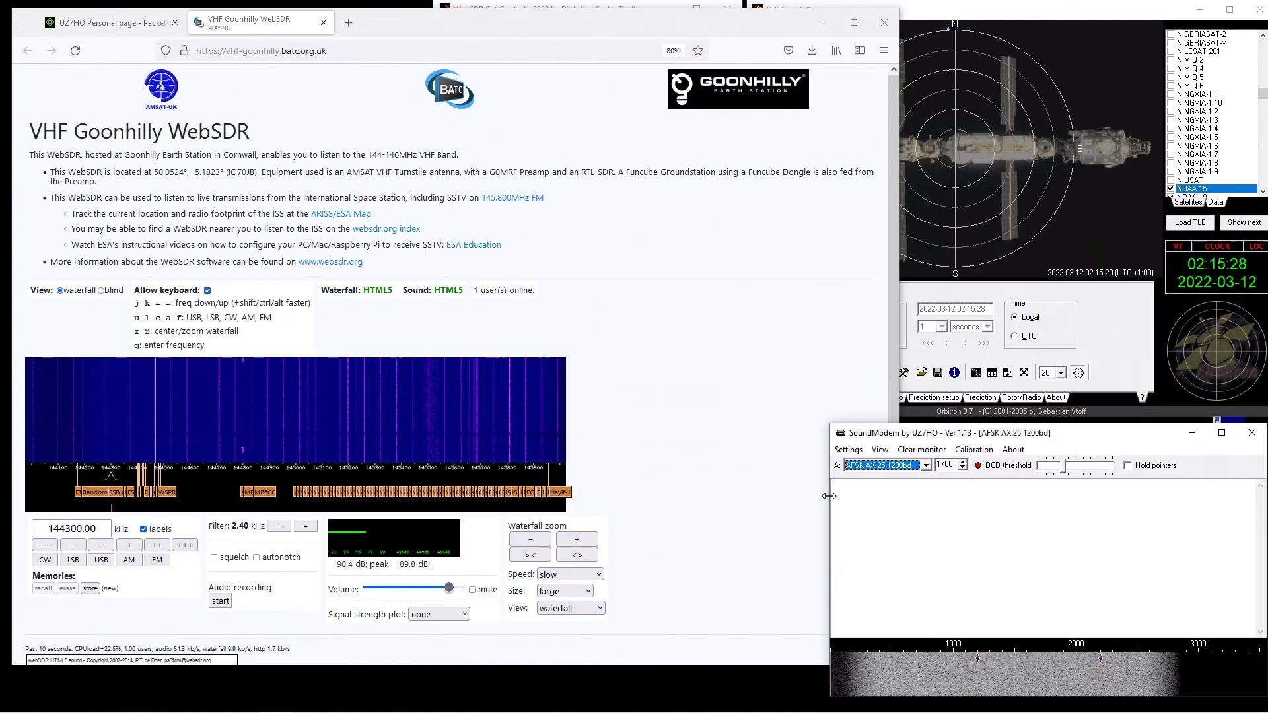
drag(831, 492, 906, 490)
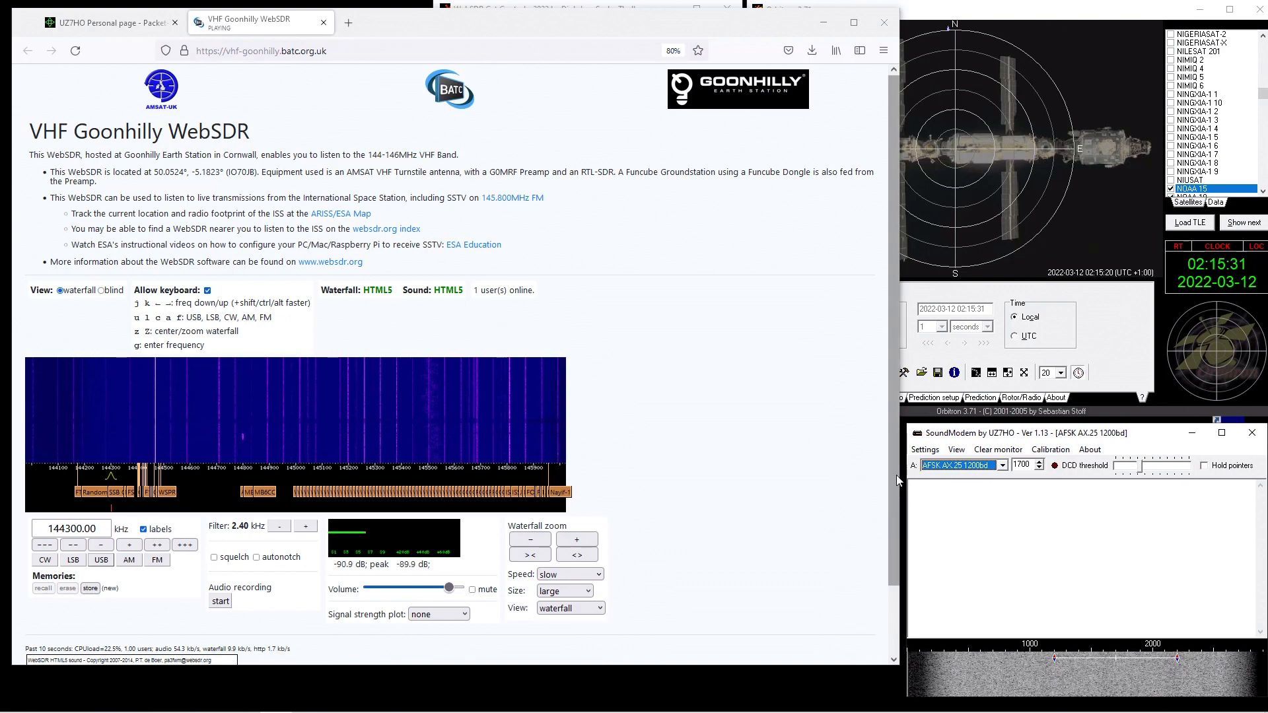
drag(902, 413, 418, 390)
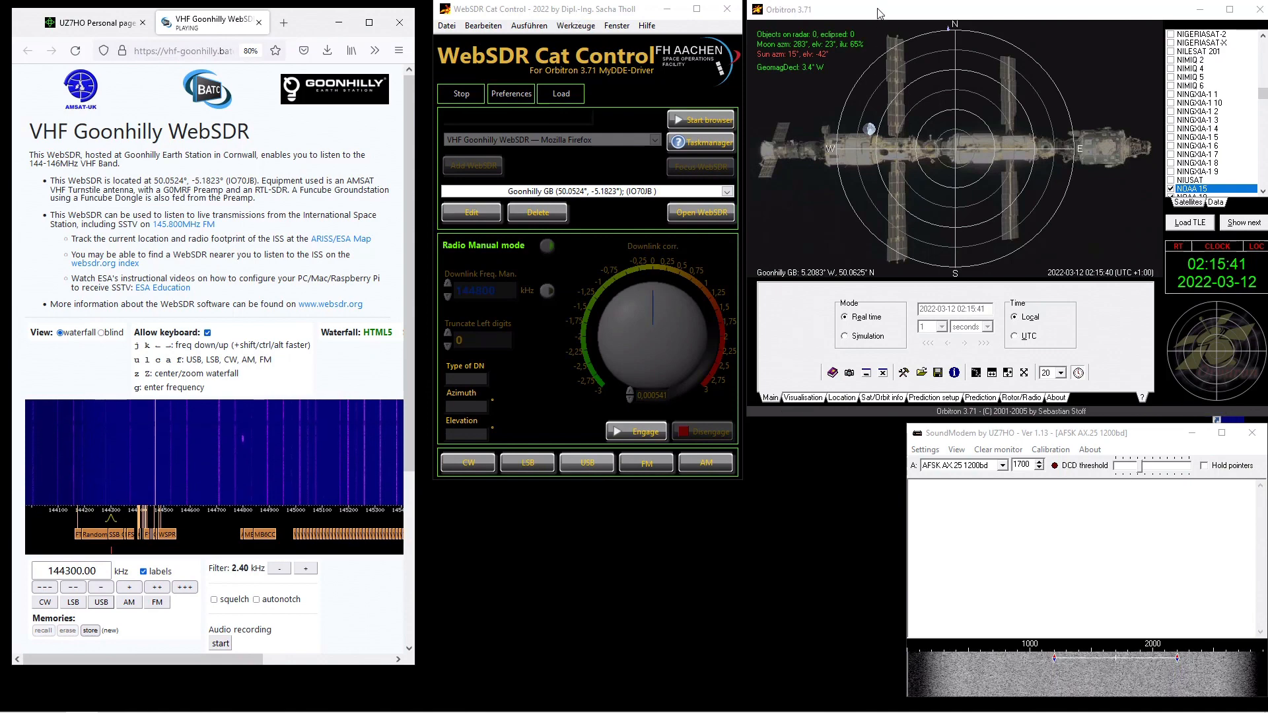
drag(880, 9, 498, 454)
drag(602, 9, 1128, 10)
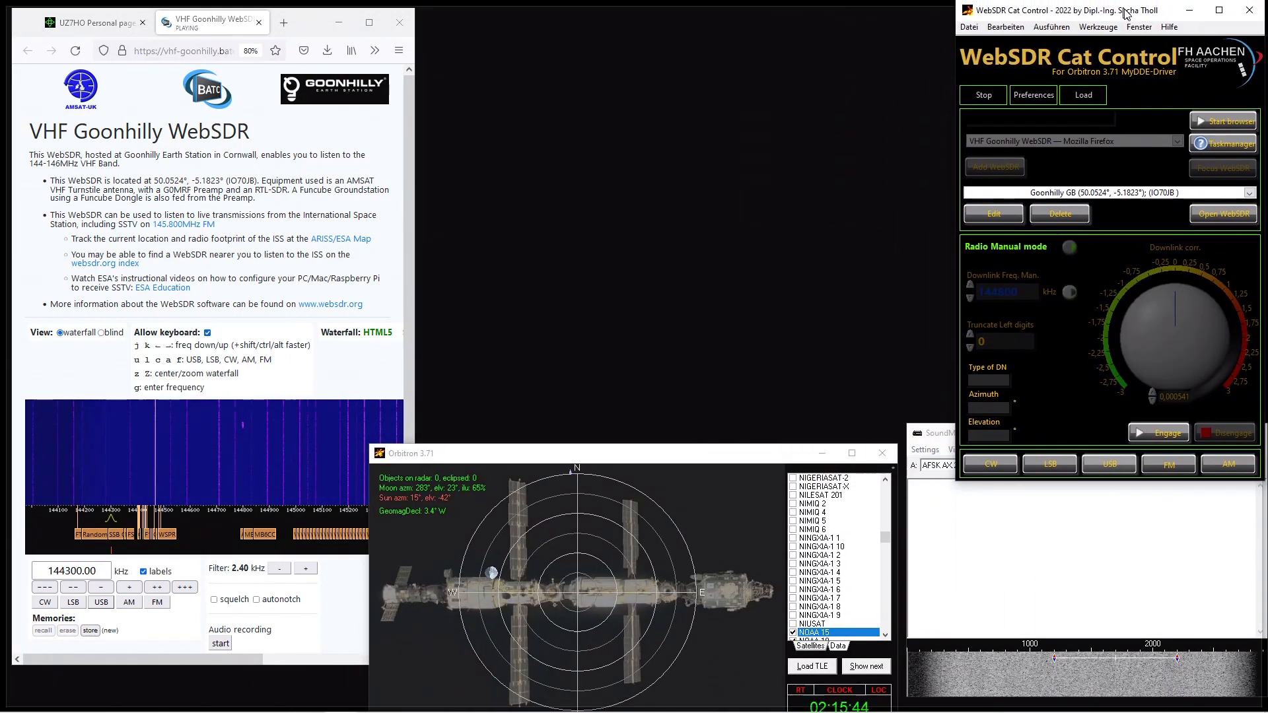
drag(170, 667, 199, 296)
drag(415, 140, 549, 187)
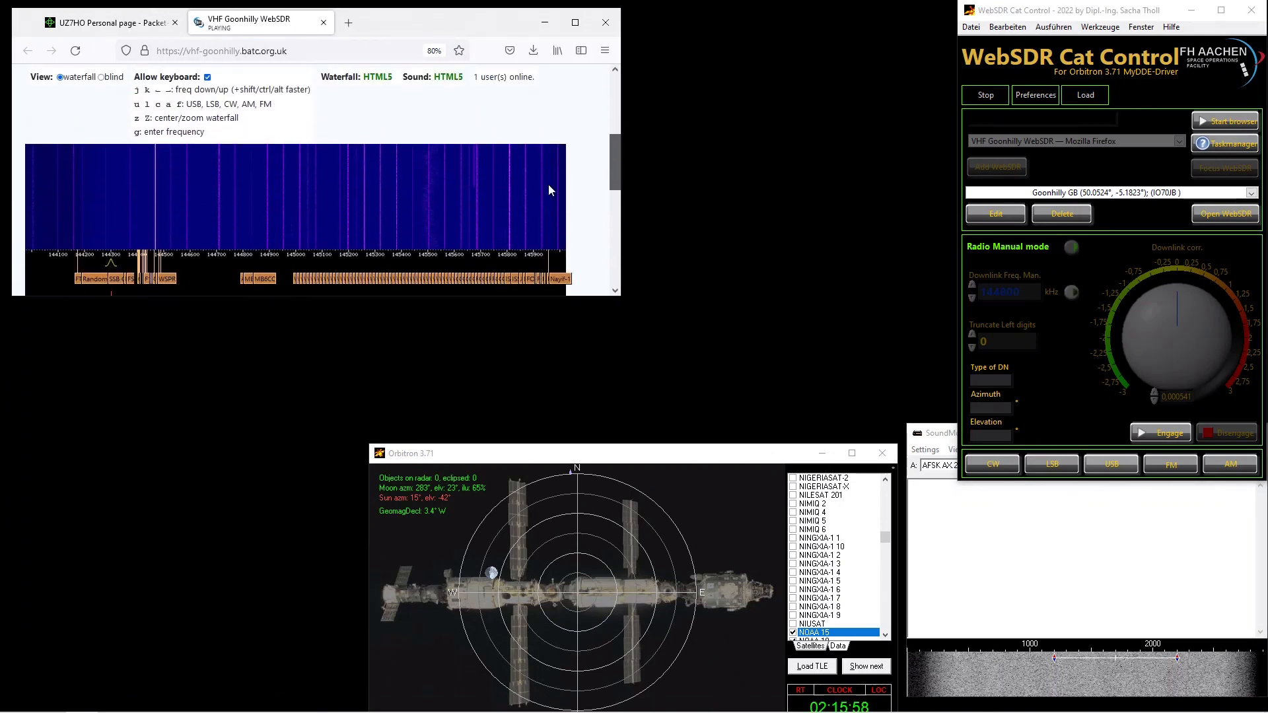
drag(269, 297, 269, 359)
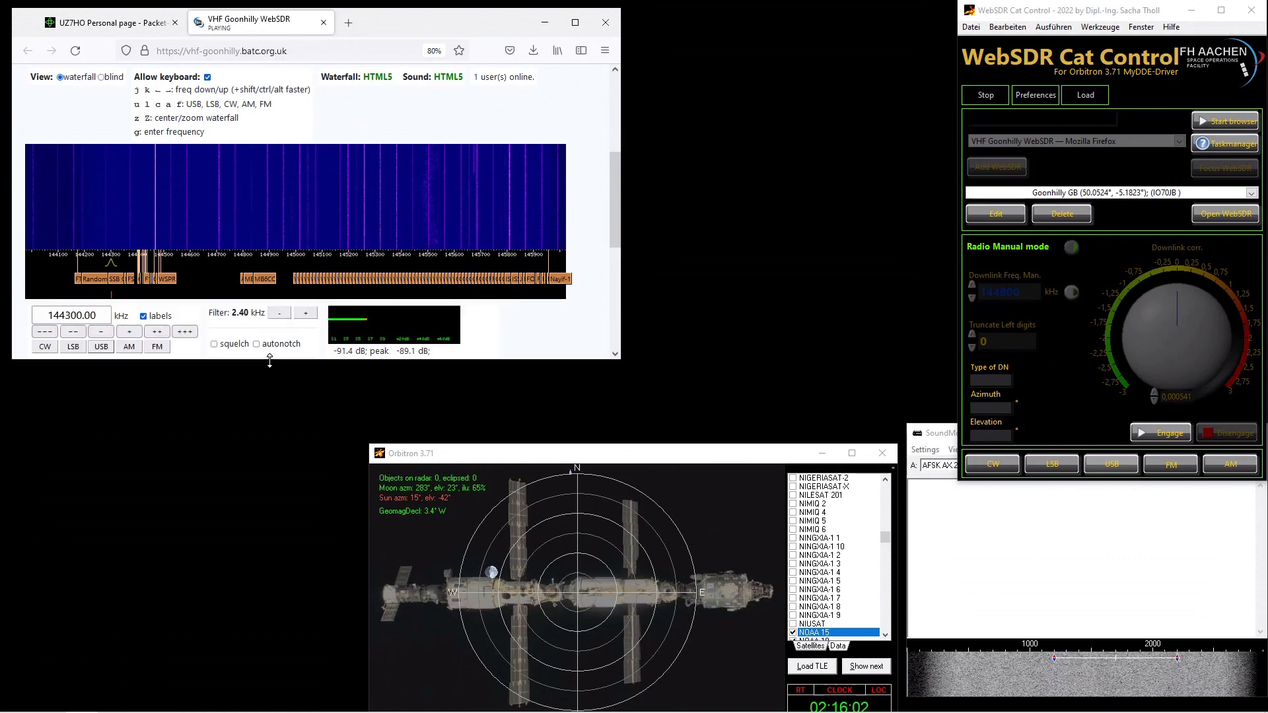
drag(535, 465, 182, 327)
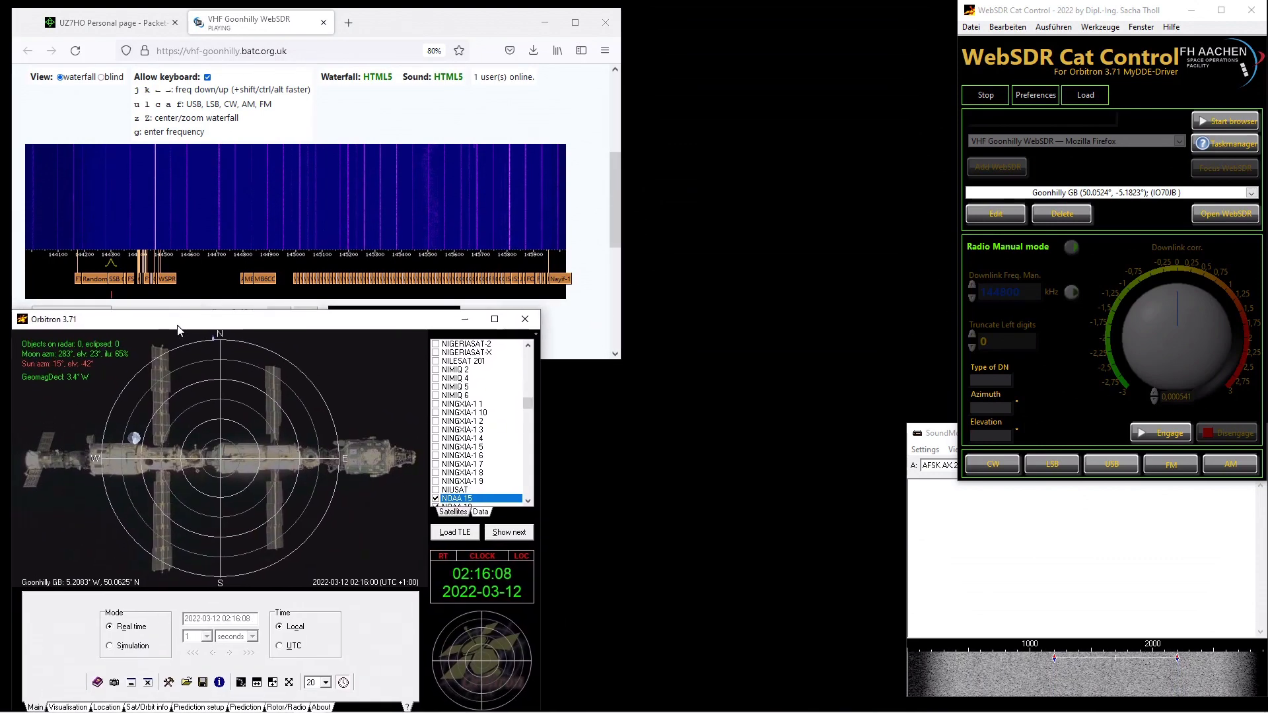
- Compare Orbitron's Goonhilly GB location settings with the position and locator given on the WebSDR page
click(109, 707)
drag(90, 625, 41, 625)
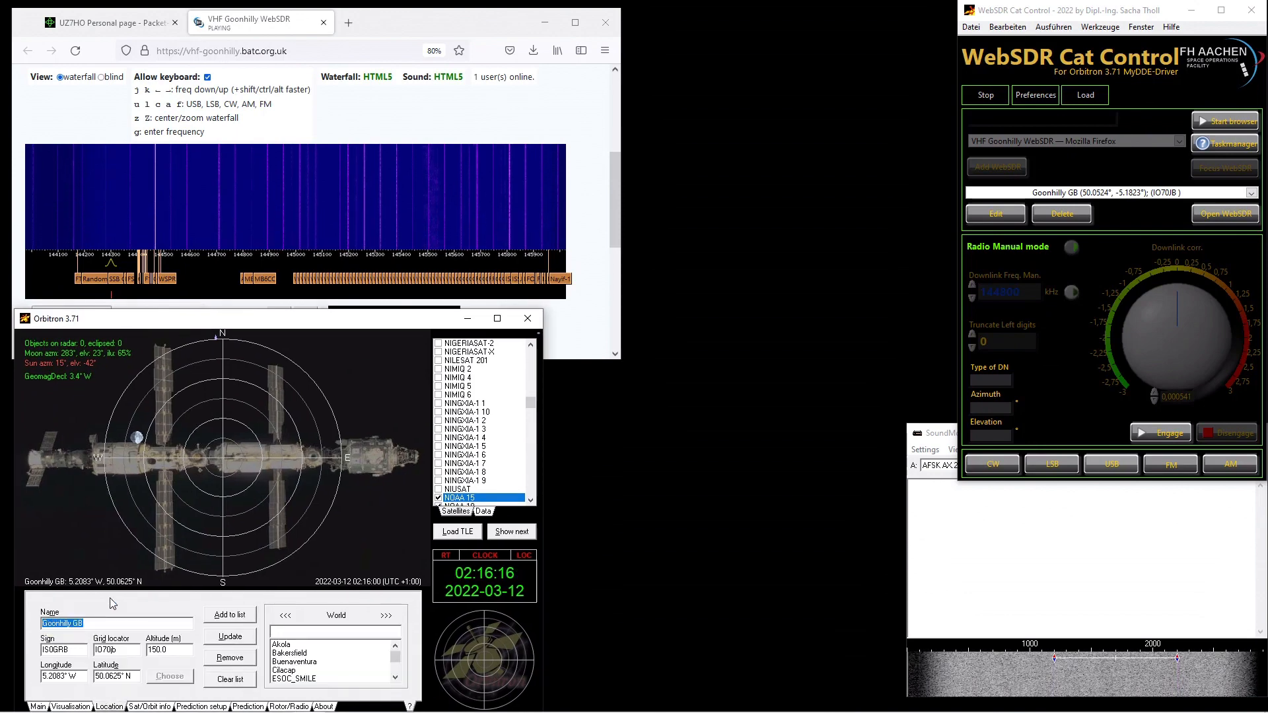
click(87, 490)
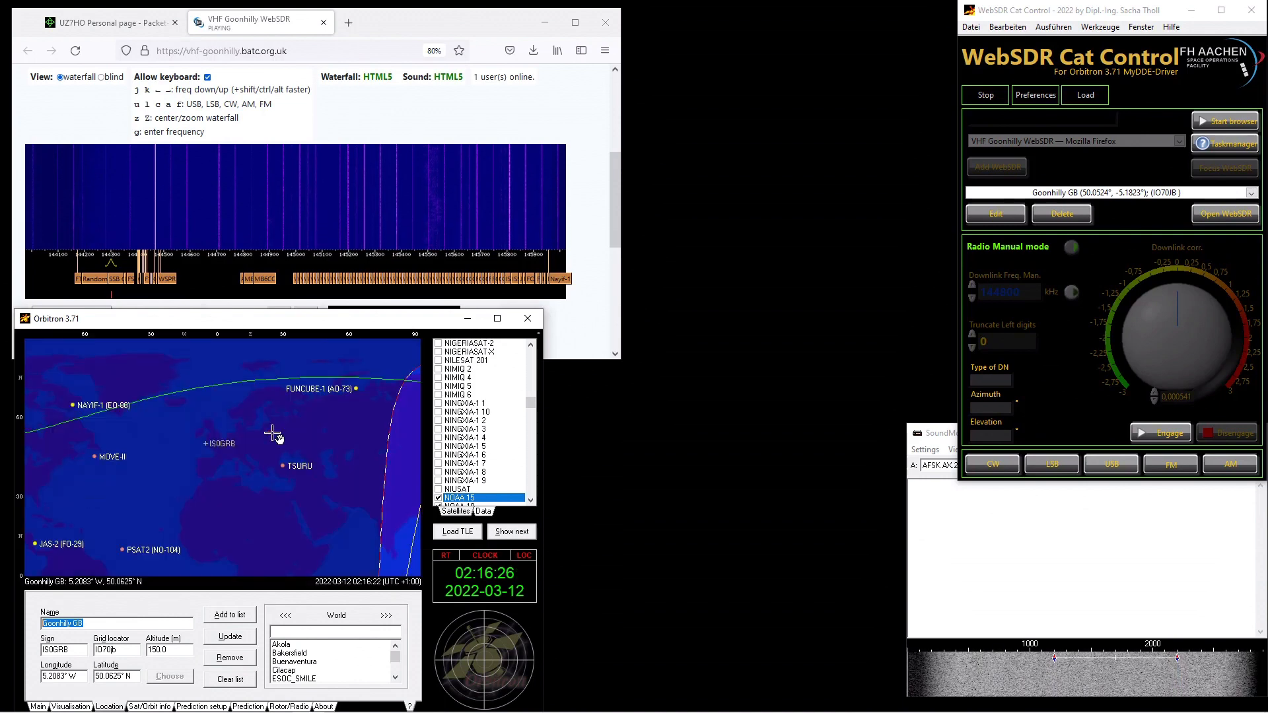
click(85, 102)
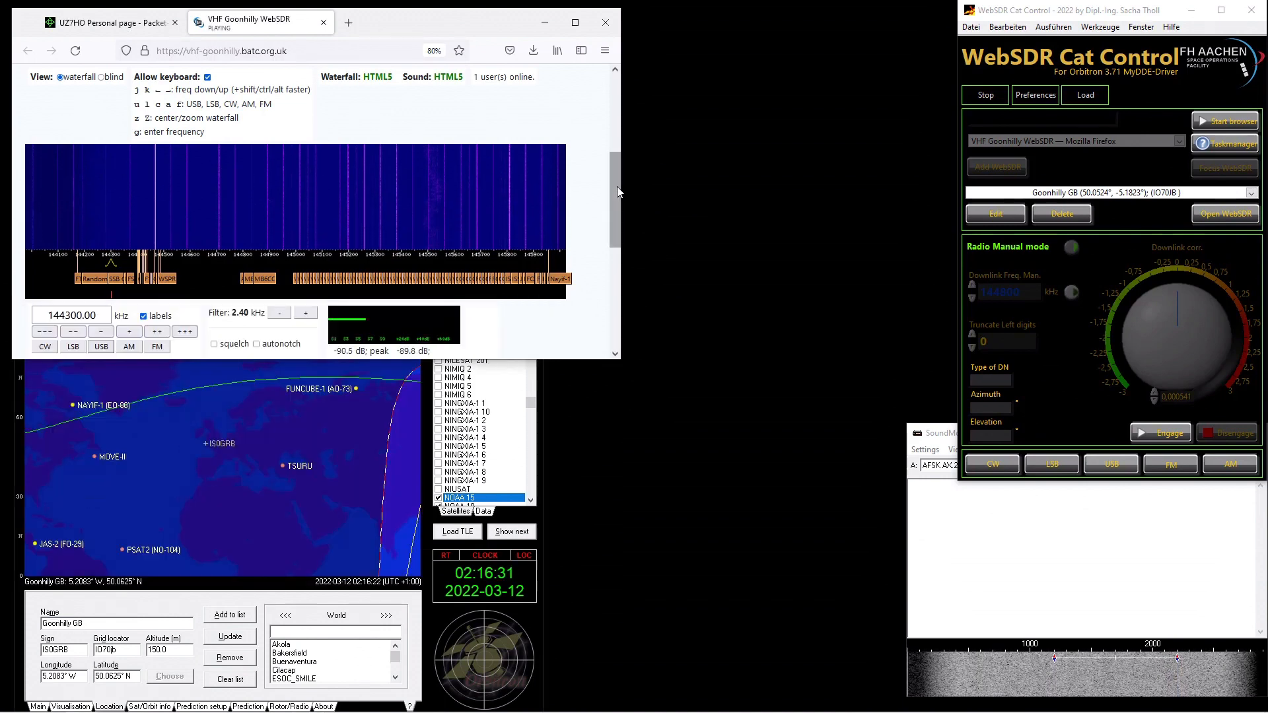
drag(617, 187, 616, 106)
double_click(243, 172)
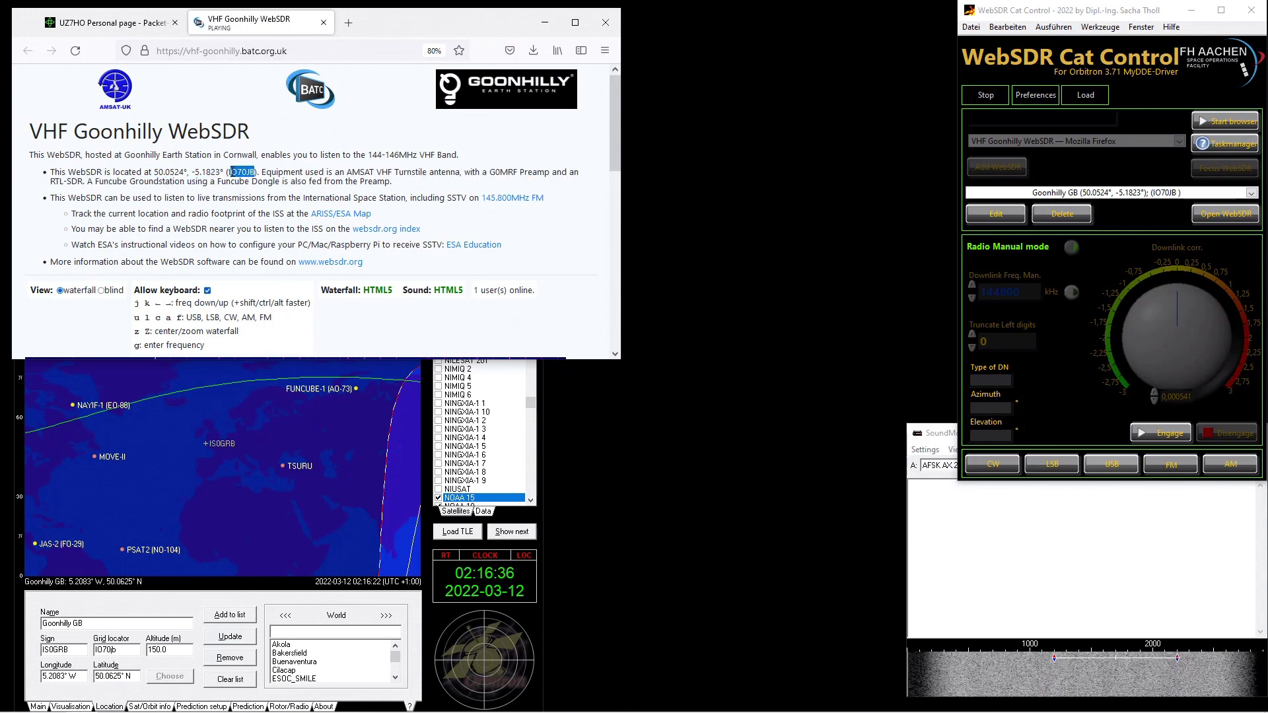
drag(616, 94, 619, 178)
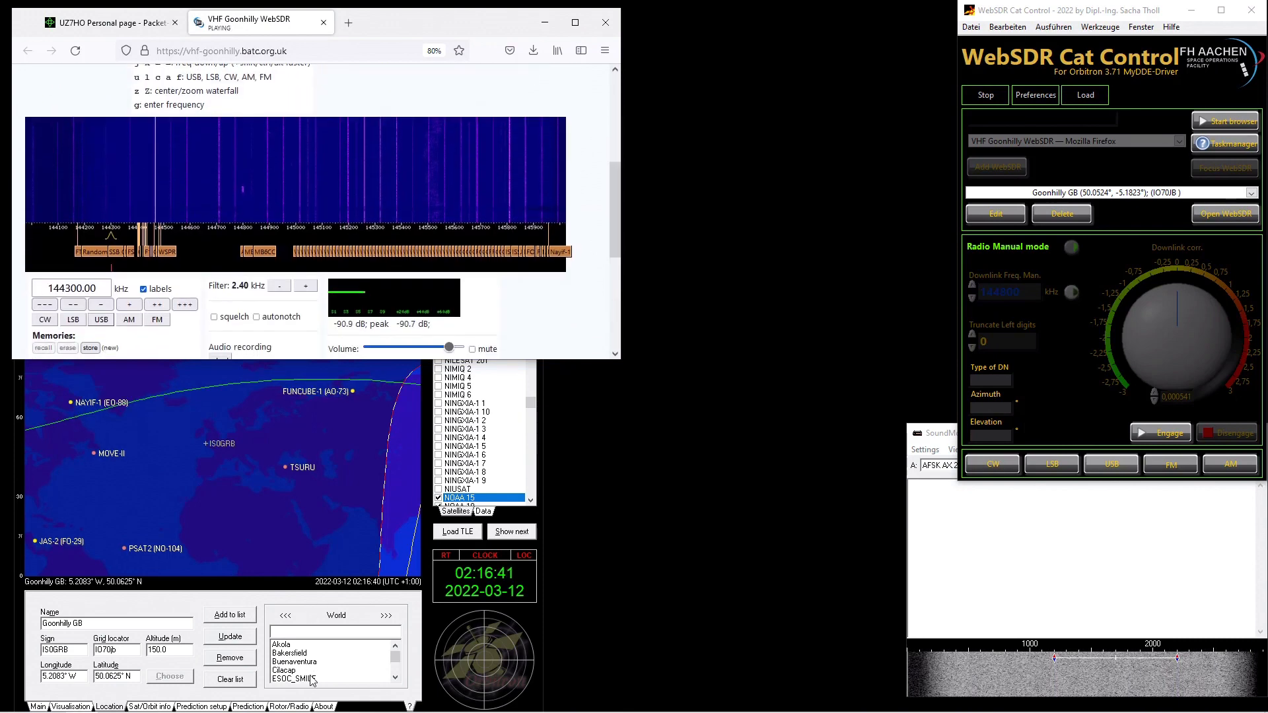
- Select ISS in Orbitron's satellite list and start the MyDDE driver on the Rotor/Radio tab
click(291, 707)
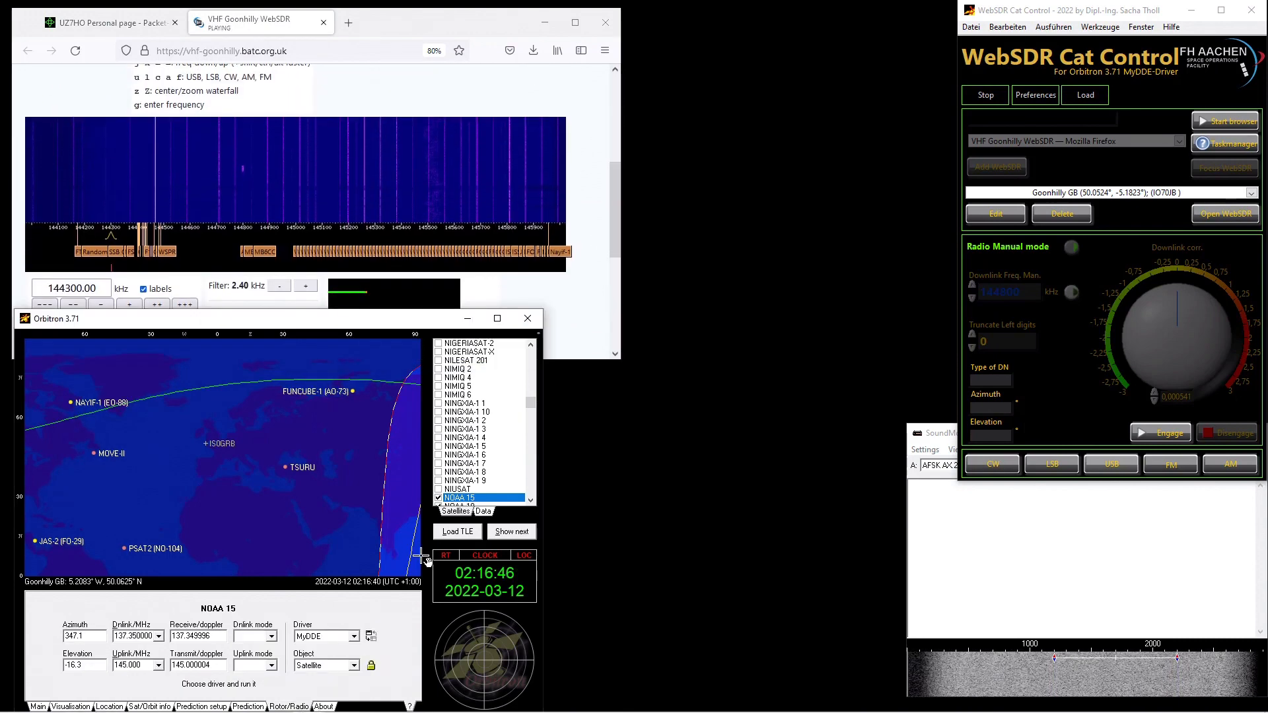
scroll(473, 404, up, 10)
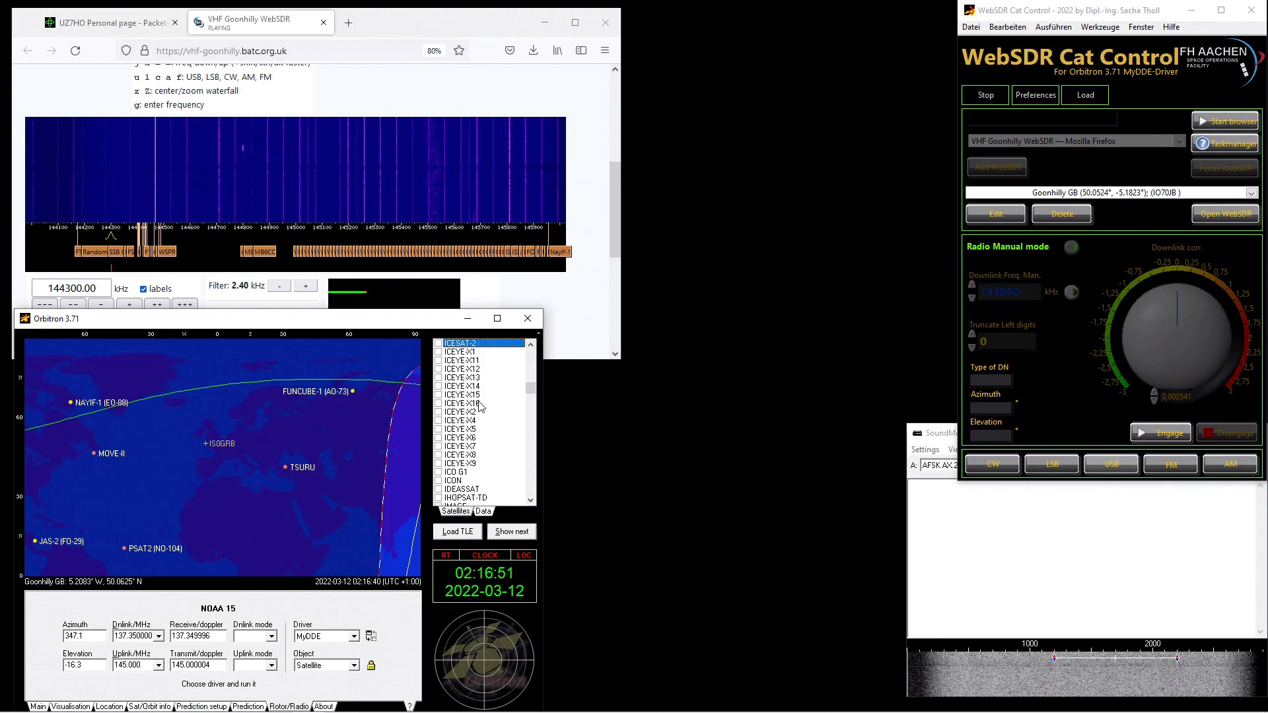
scroll(473, 406, down, 20)
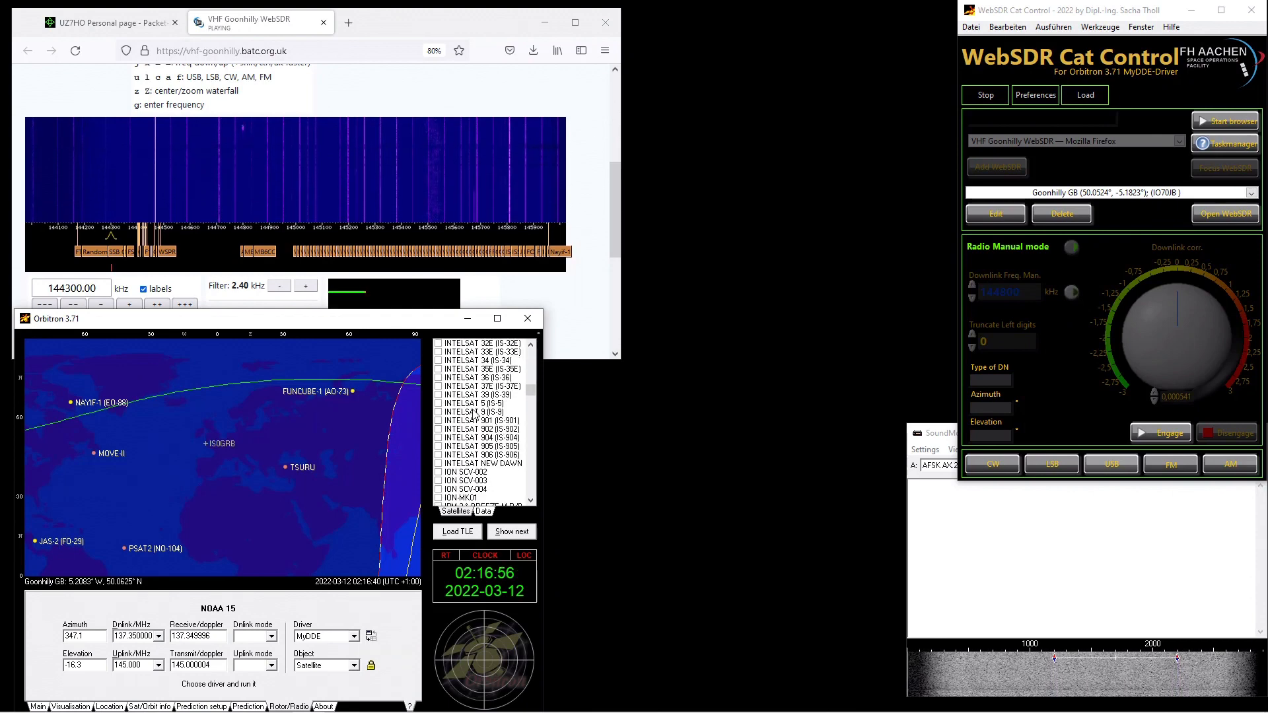
scroll(473, 413, down, 15)
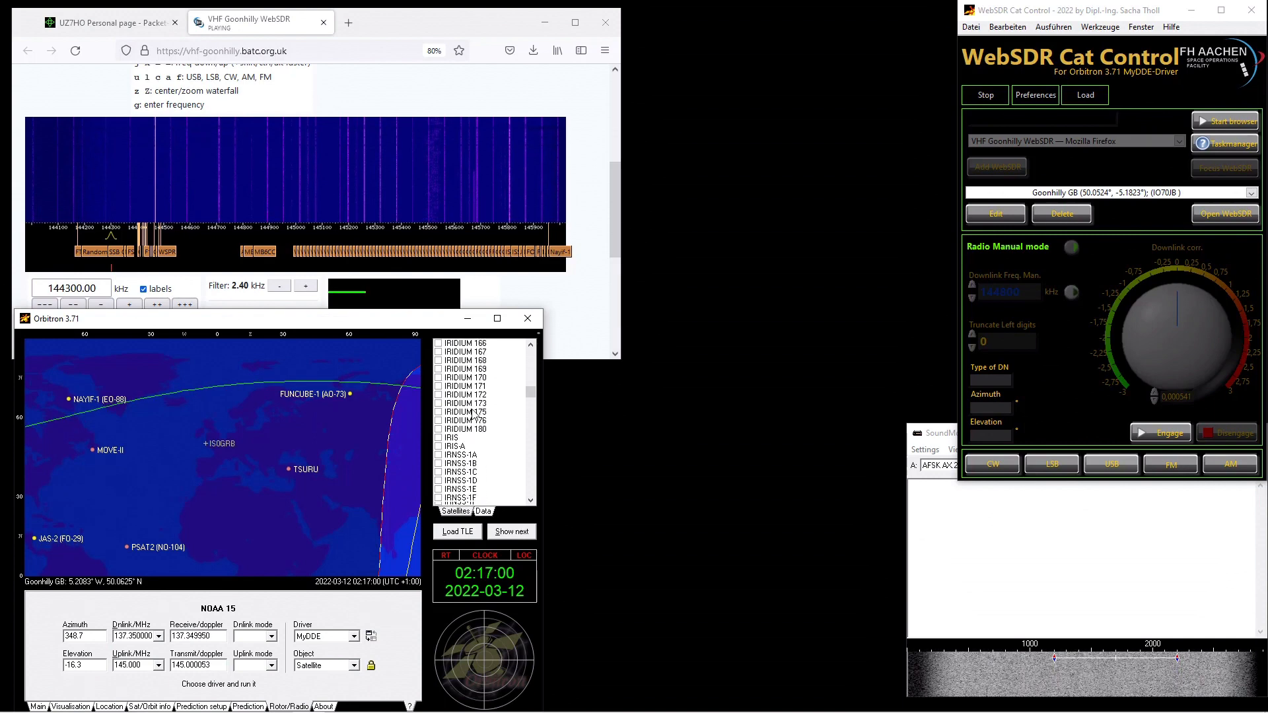
click(450, 351)
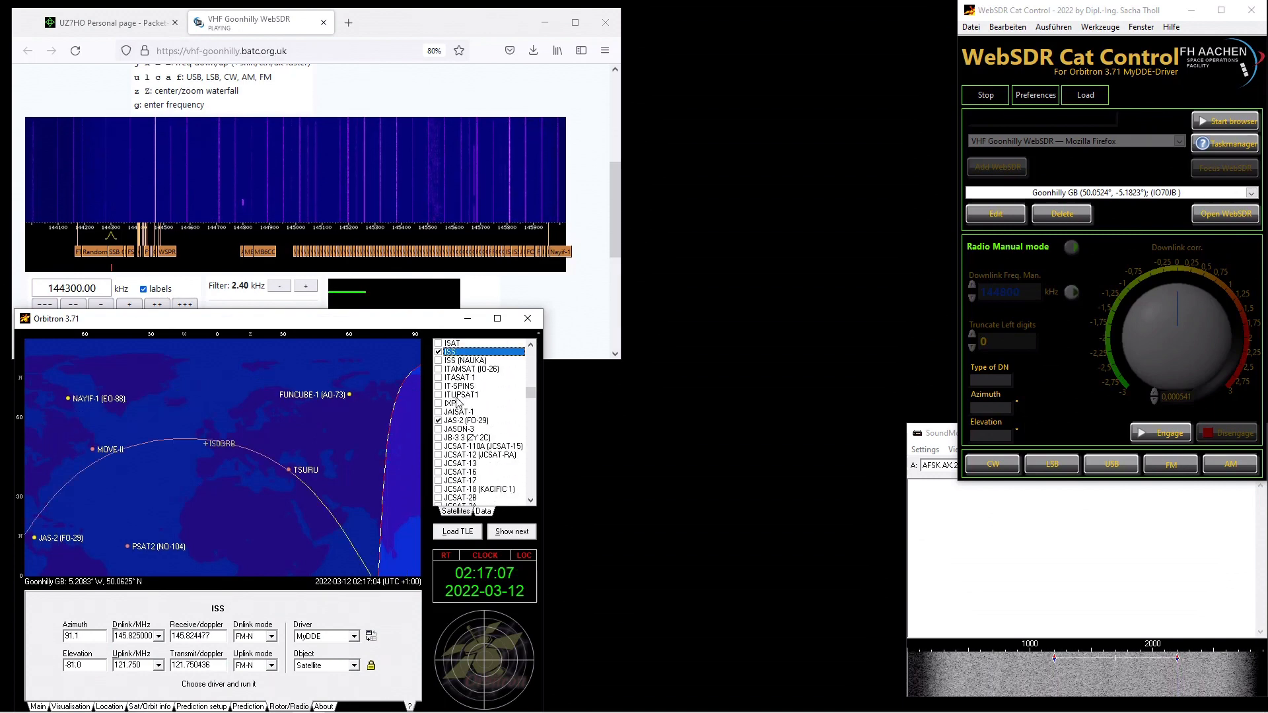
click(371, 637)
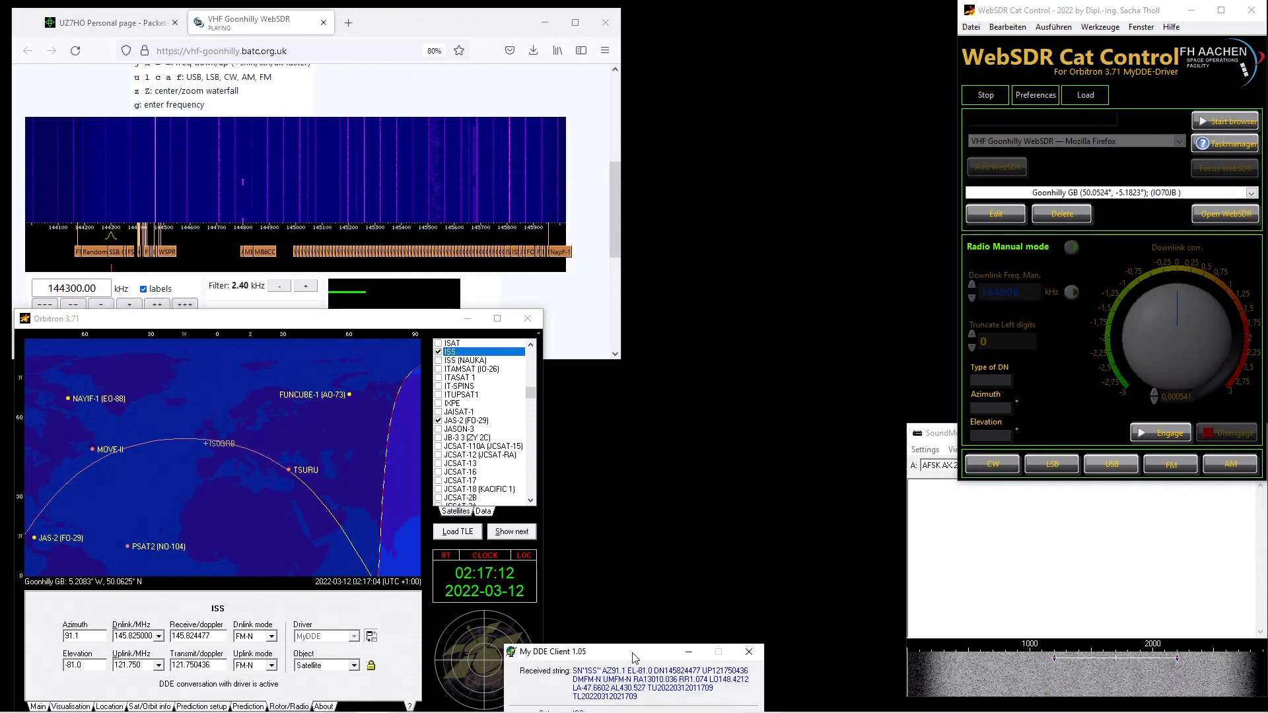
- Move the MyDDE client window aside and scroll the WebSDR page to its frequency controls
drag(633, 659, 685, 455)
mouse_move(343, 309)
mouse_down()
mouse_move(329, 373)
mouse_move(325, 311)
mouse_up()
click(608, 213)
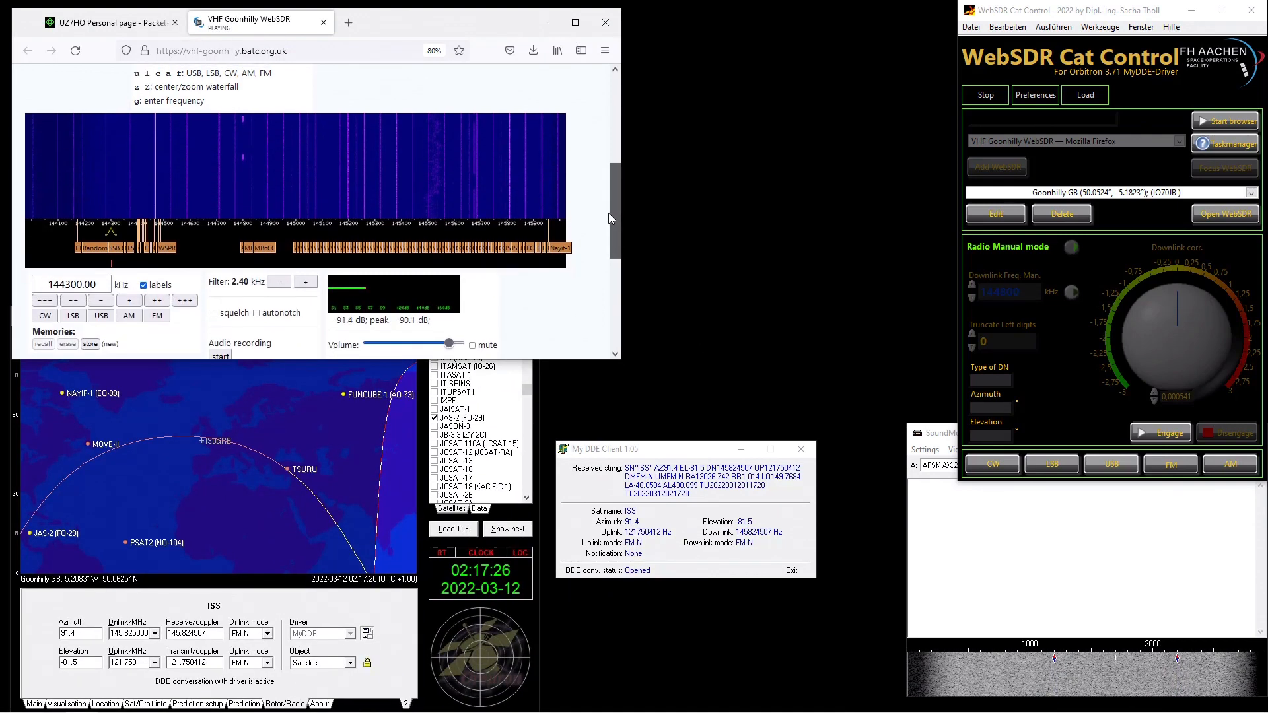
scroll(608, 213, up, 1)
click(605, 50)
click(424, 152)
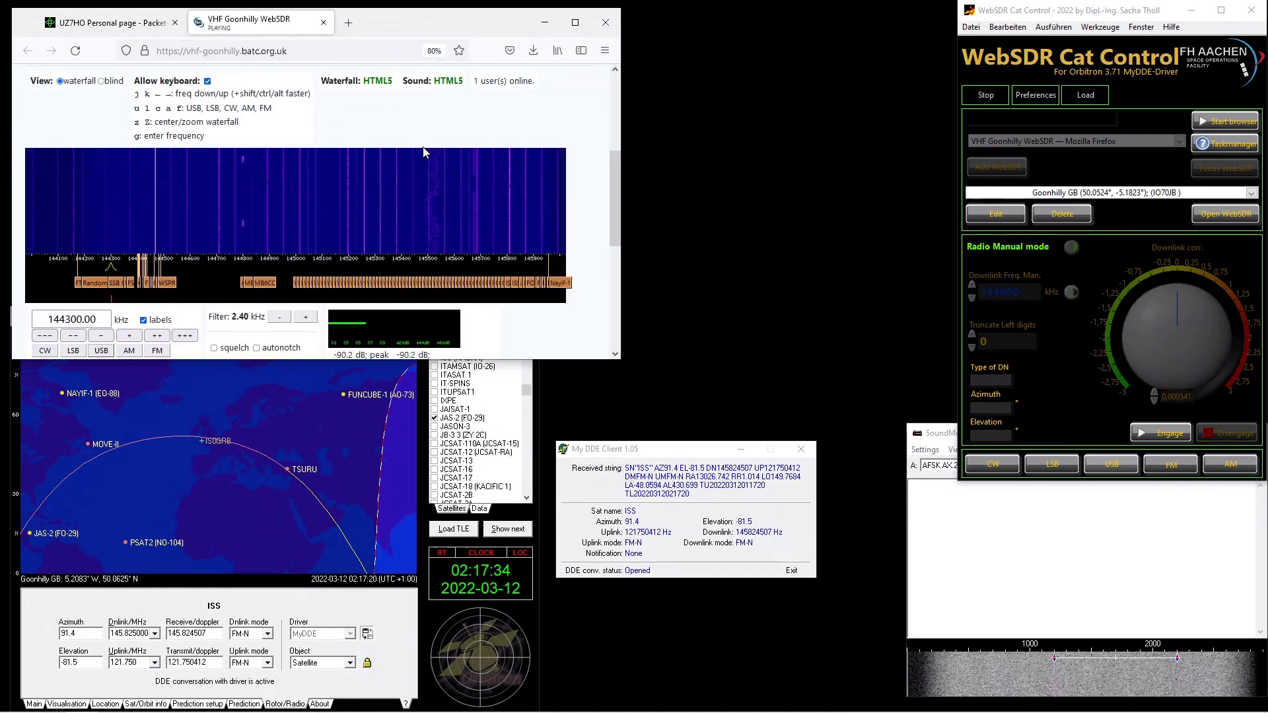
scroll(423, 152, down, 8)
click(81, 239)
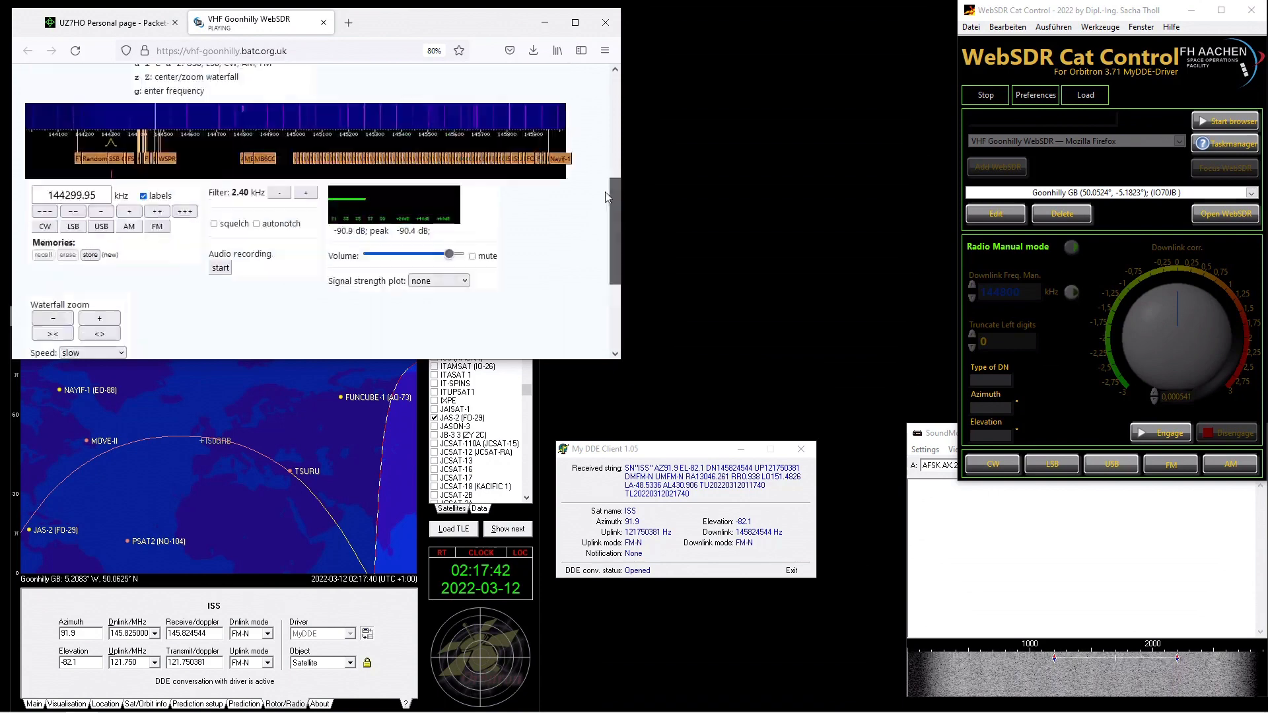
- Tile the Orbitron, MyDDE client, SoundModem and browser windows side by side
drag(224, 316, 225, 292)
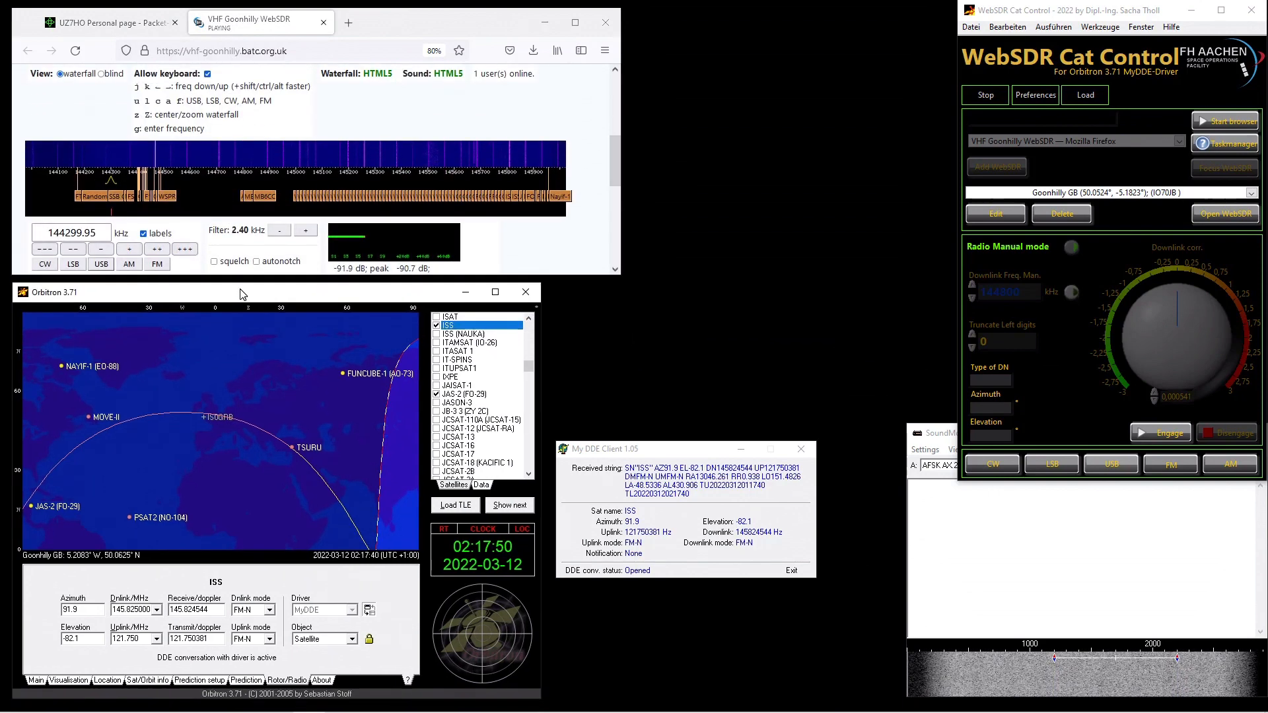
drag(636, 449, 769, 10)
drag(948, 433, 589, 292)
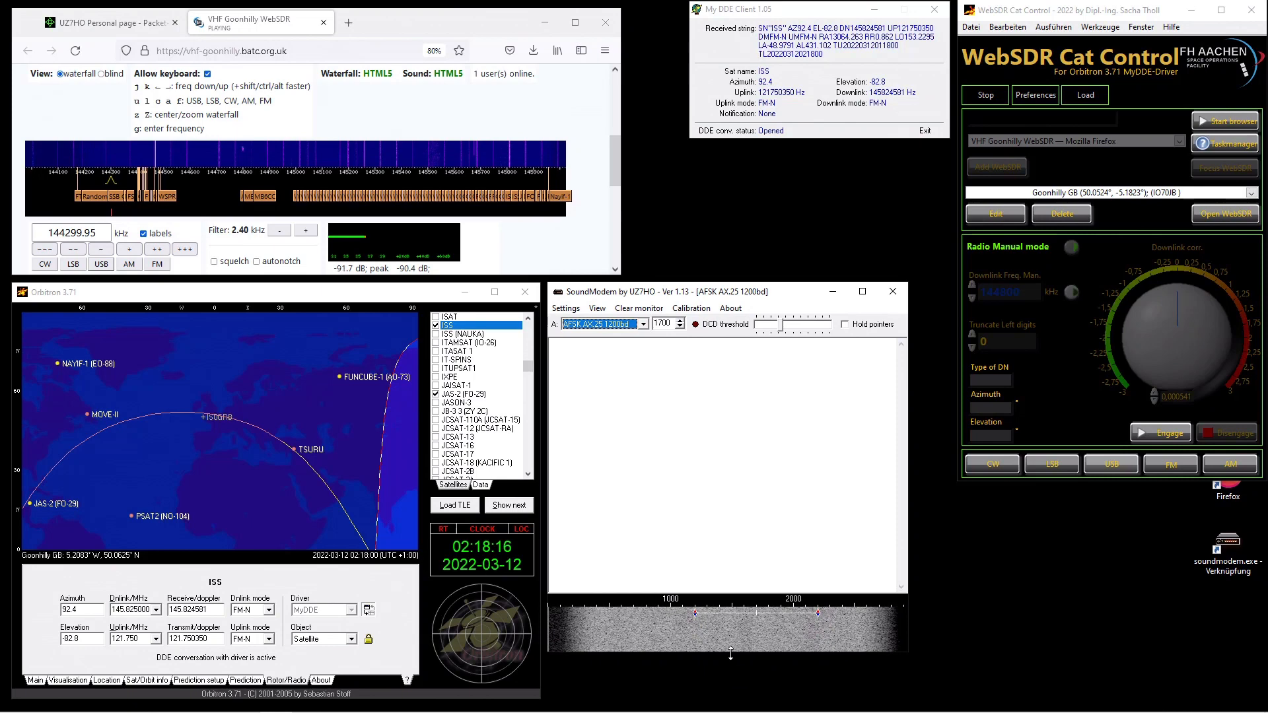
drag(731, 659, 731, 698)
drag(621, 105, 678, 105)
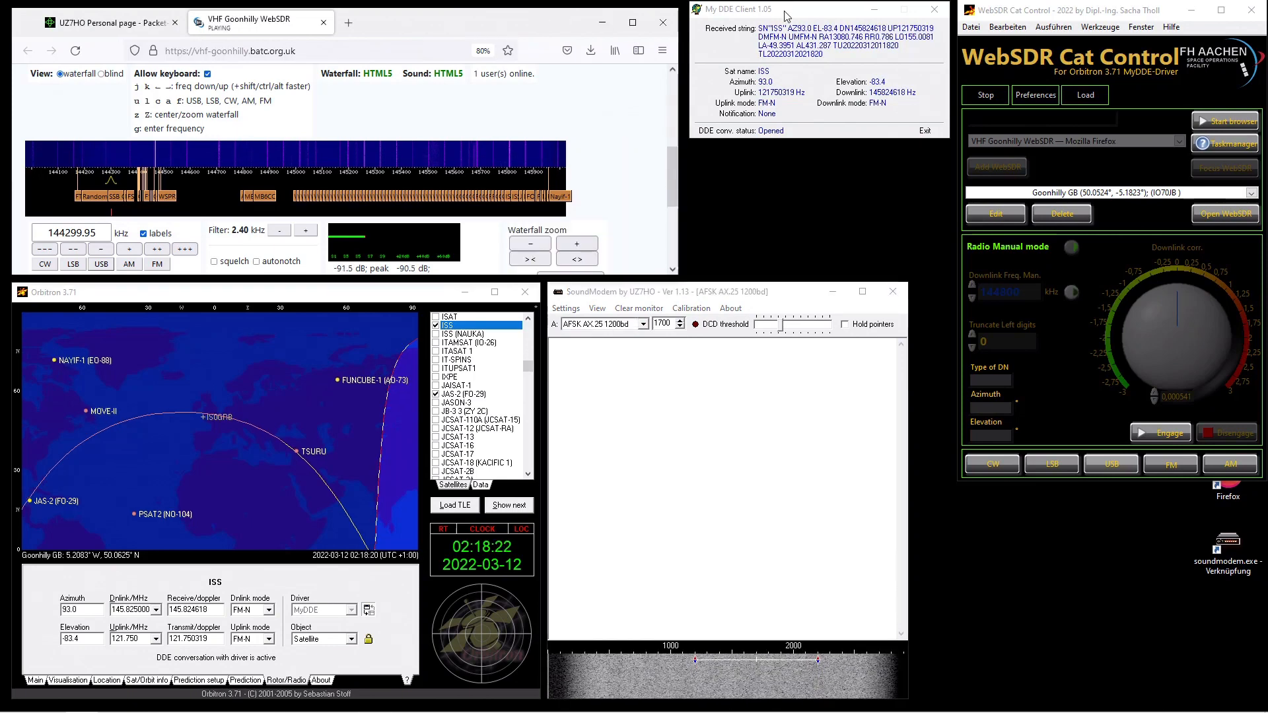
drag(792, 8, 795, 15)
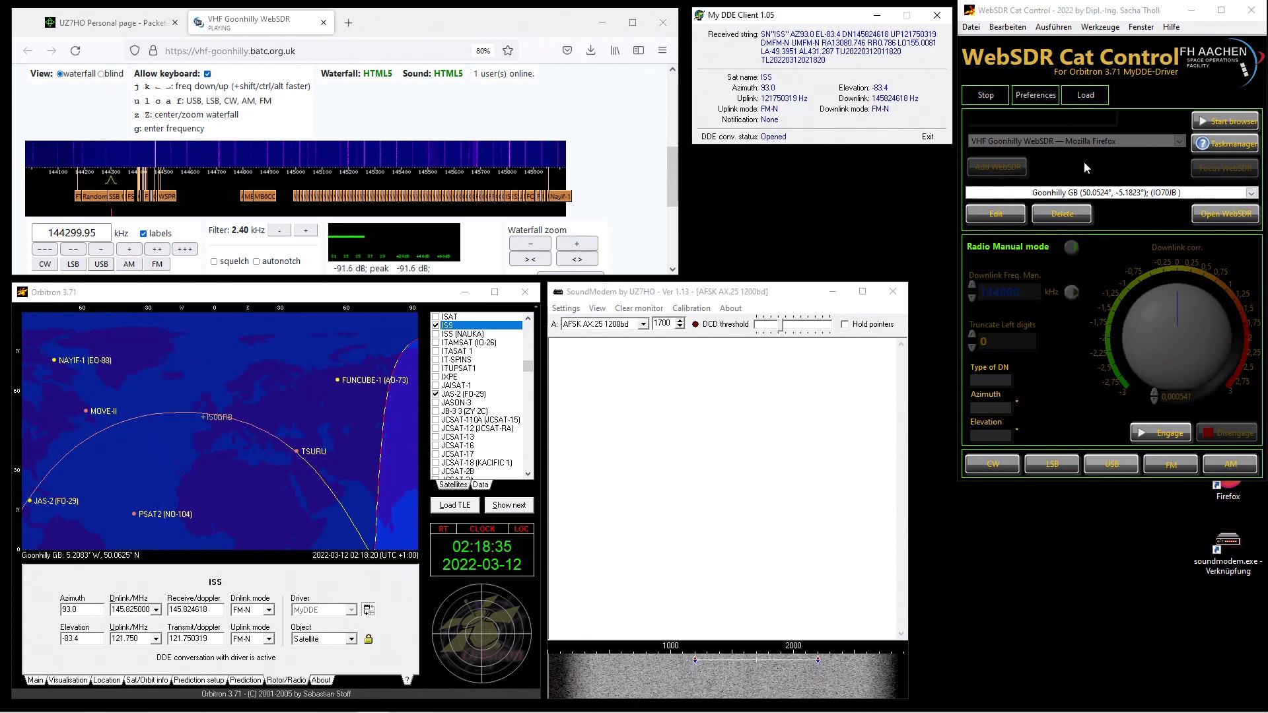
- Engage WebSDR Cat Control, place focus in the WebSDR frequency box, and confirm the connection dialog with Wilco
click(1160, 432)
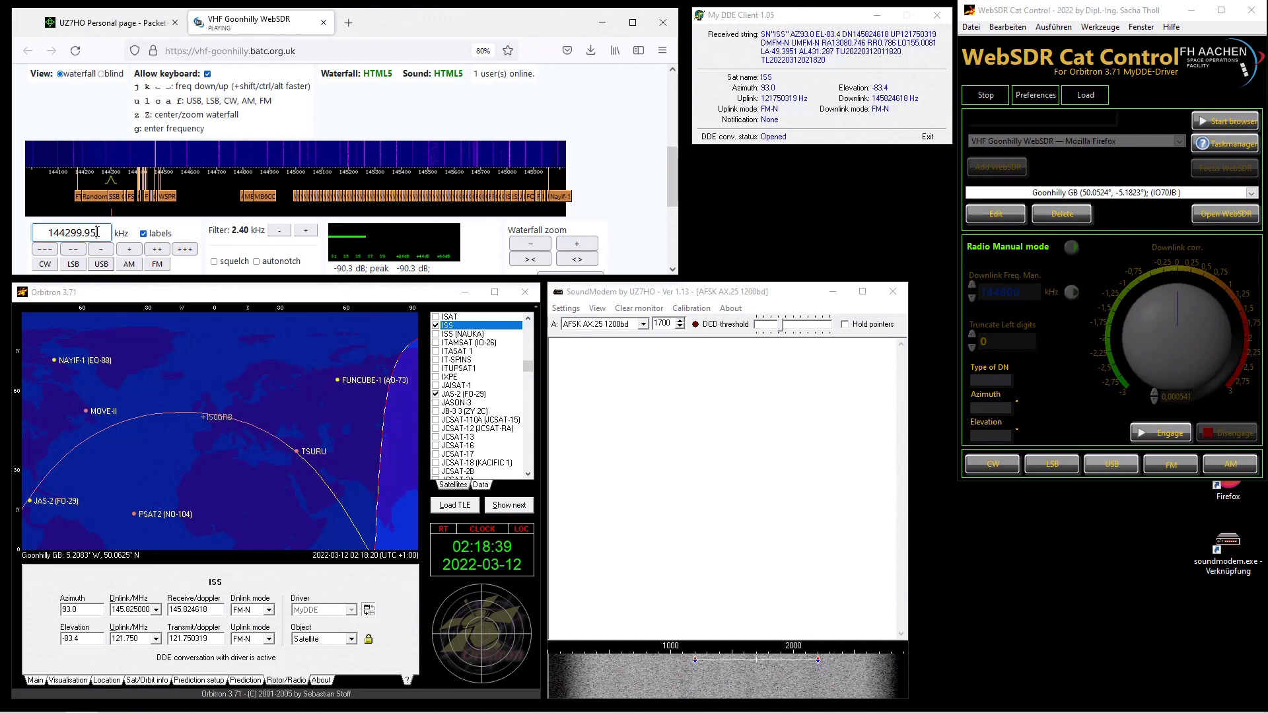
click(1148, 430)
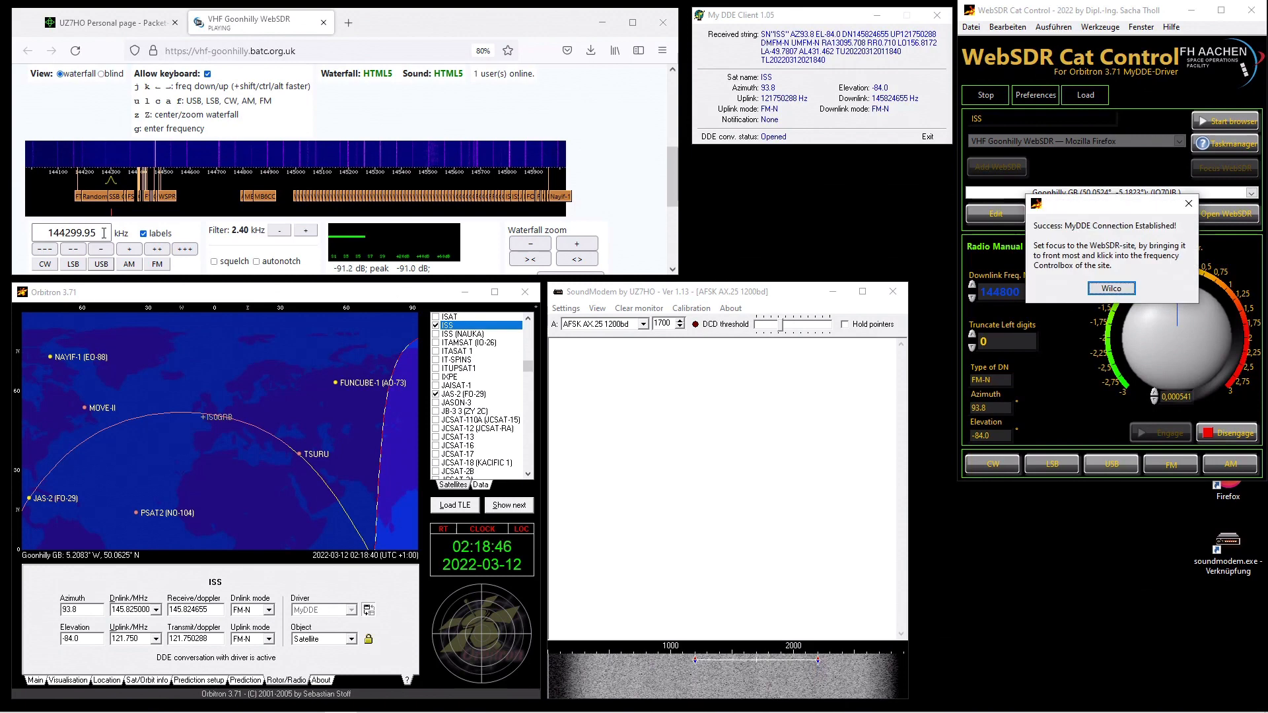
click(103, 233)
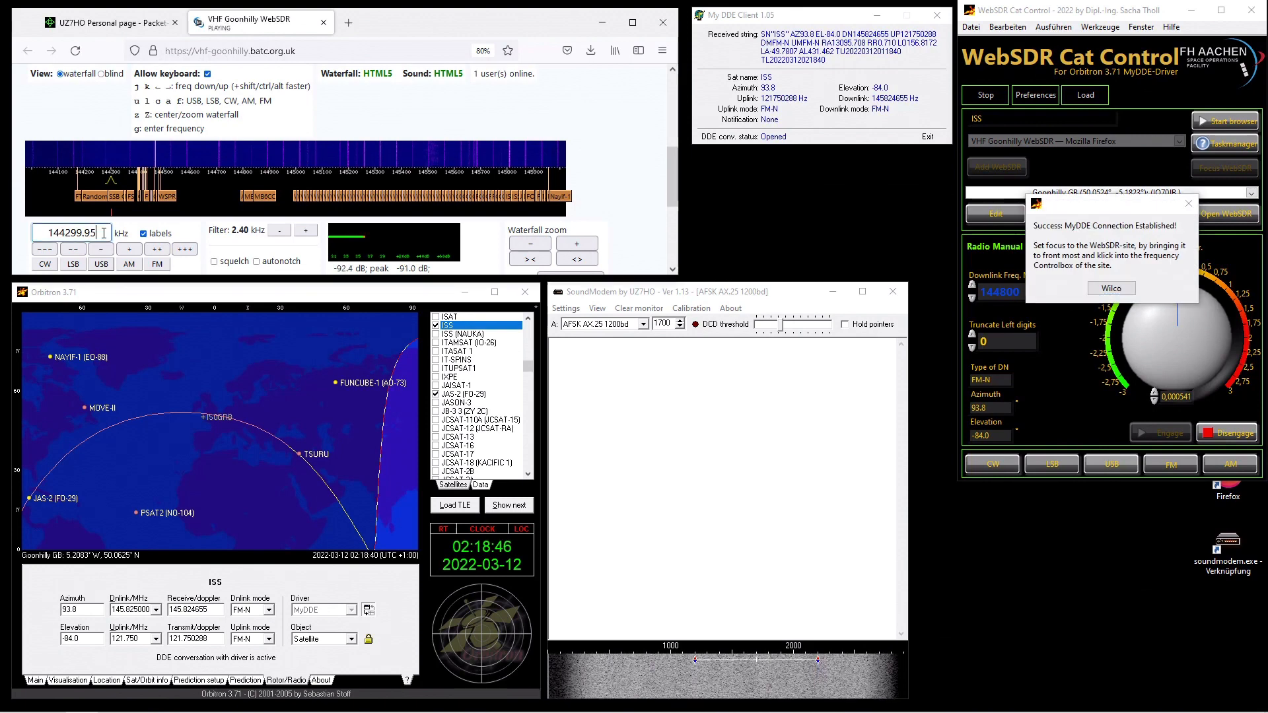
click(1108, 289)
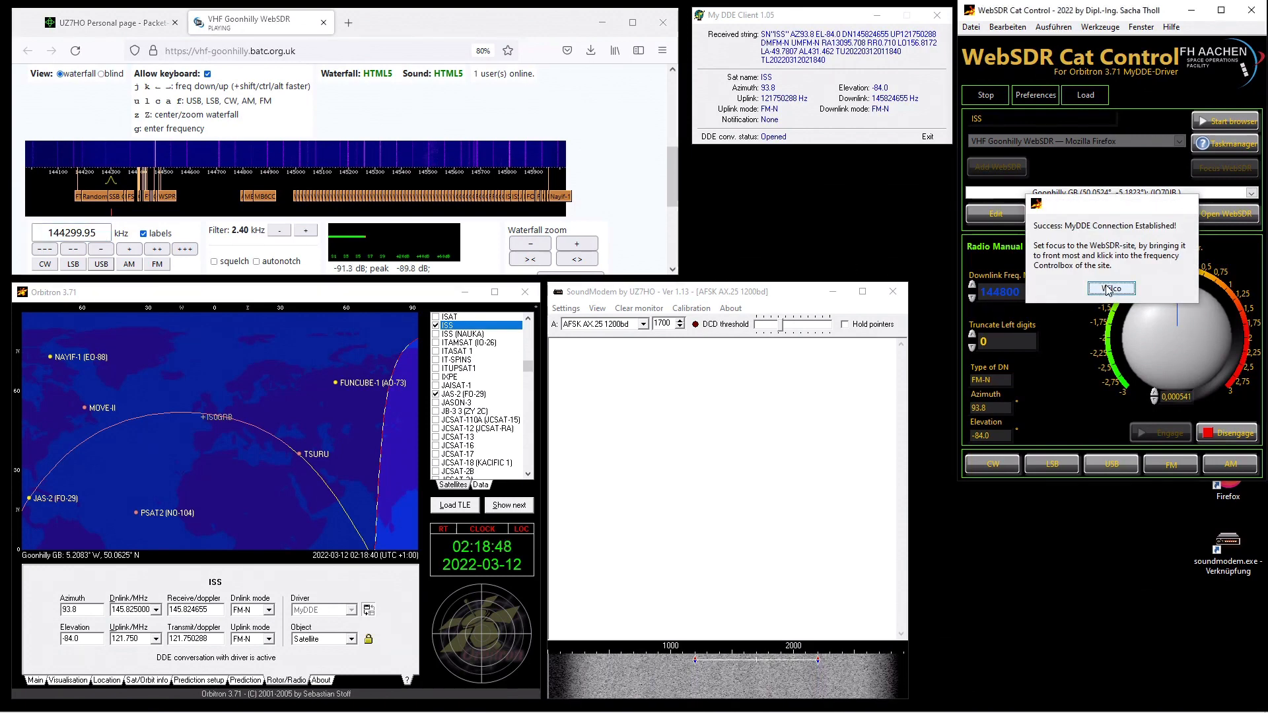
- Switch Cat Control to Radio Automatic mode and enter 145824.66 kHz in the WebSDR frequency box
click(100, 234)
click(100, 232)
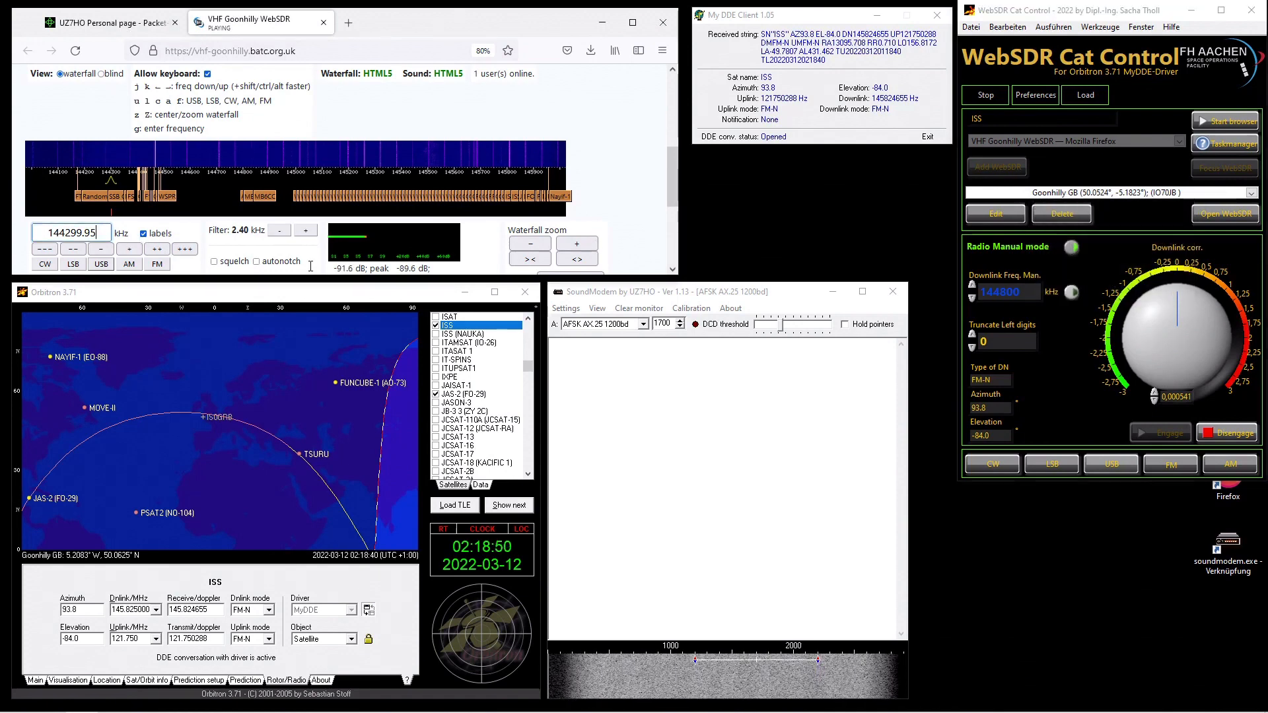
click(1072, 249)
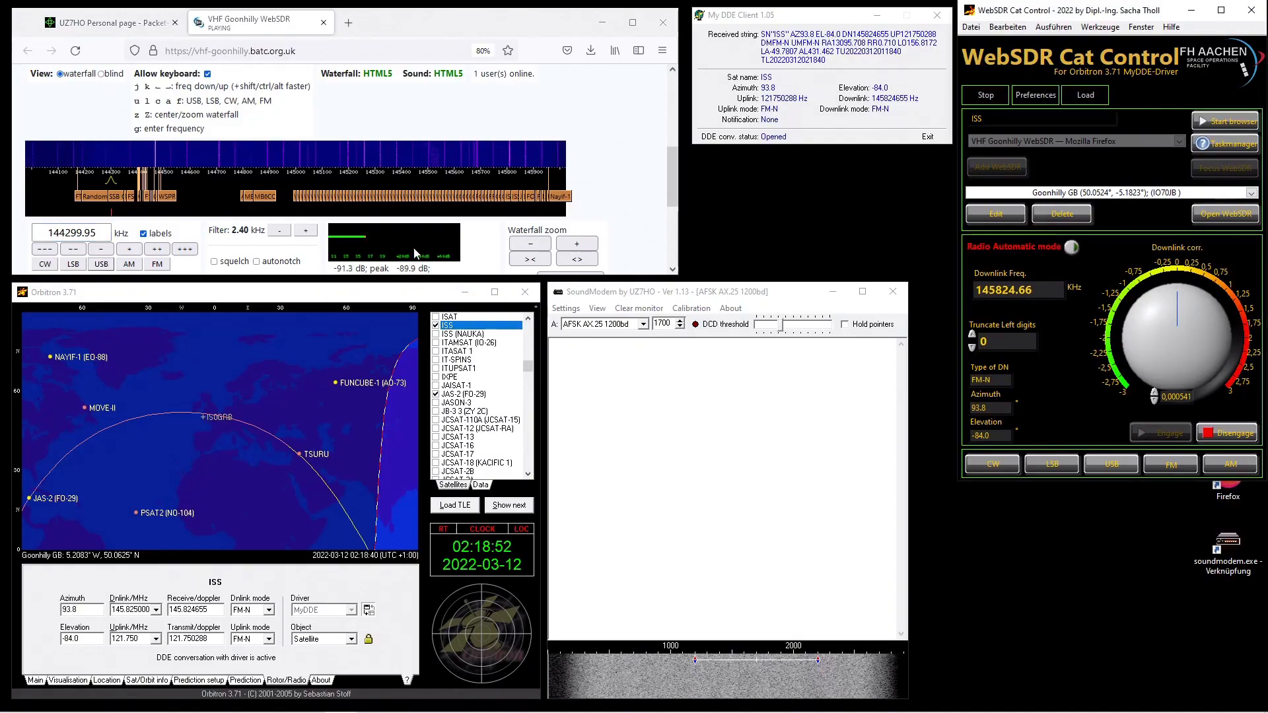
triple_click(97, 232)
text(14582)
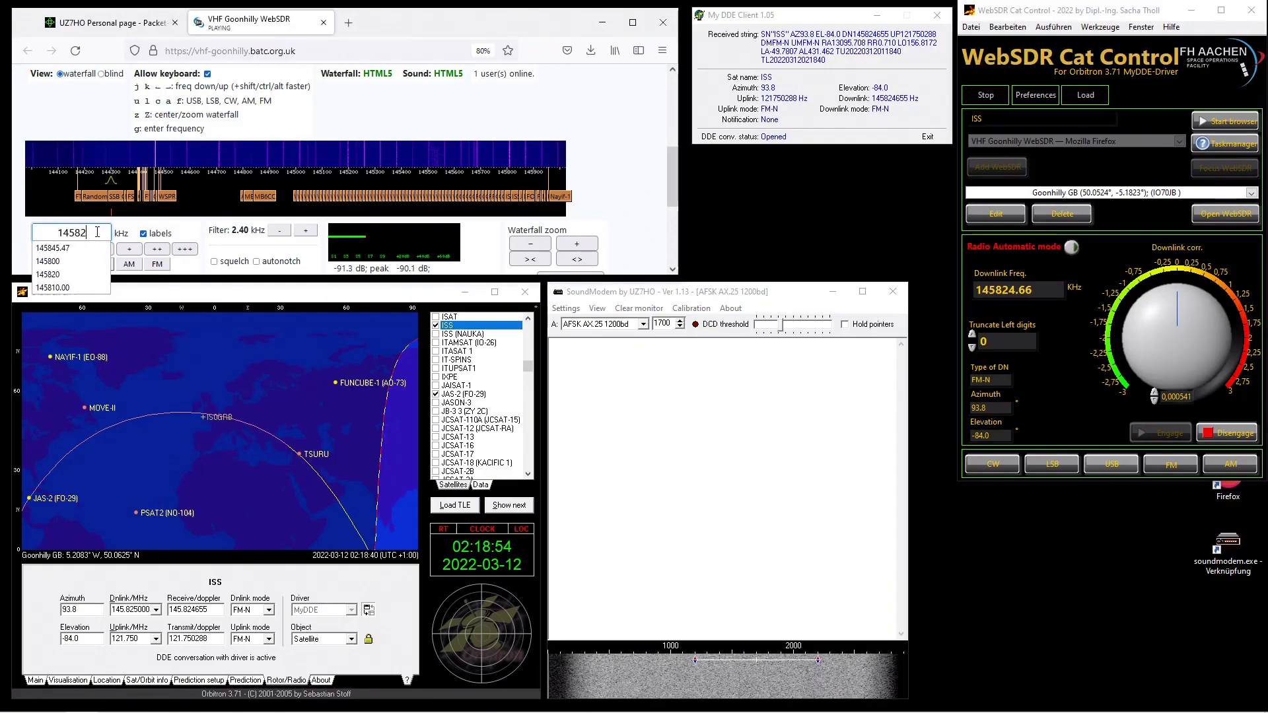
text(4.66)
key(Return)
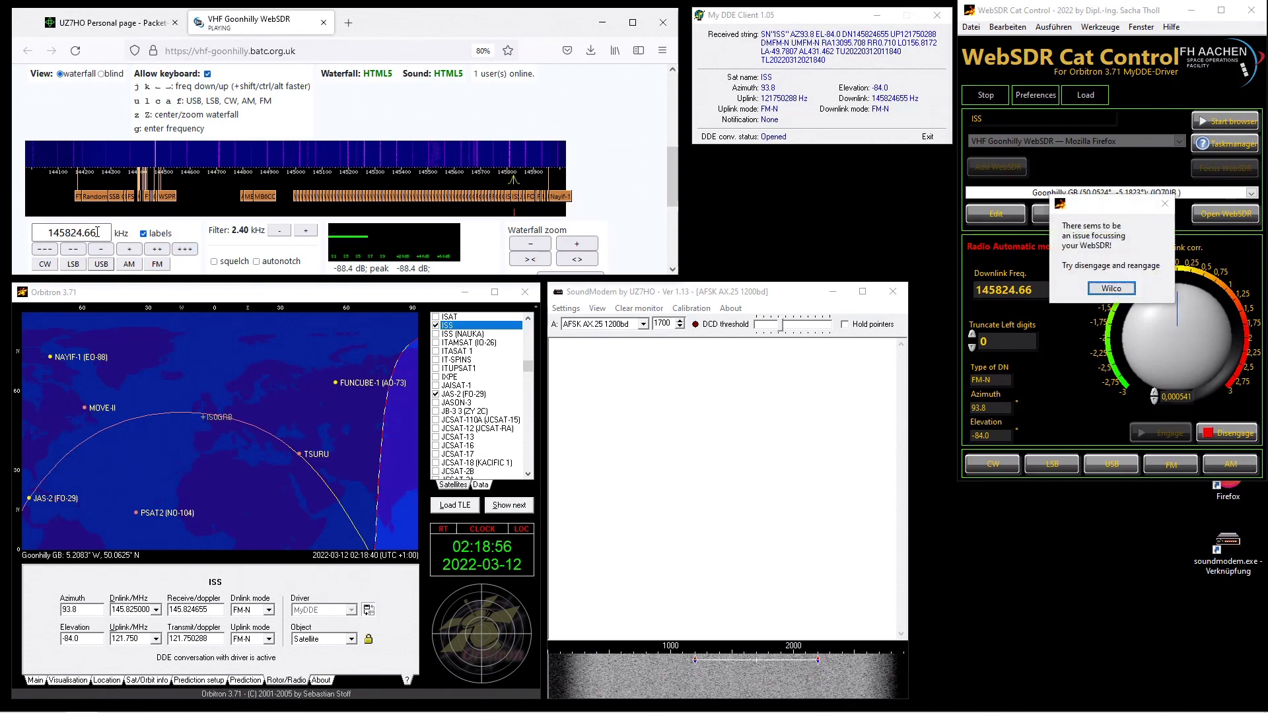
- Acknowledge the WebSDR focussing warning with Wilco and disengage WebSDR Cat Control
click(1121, 291)
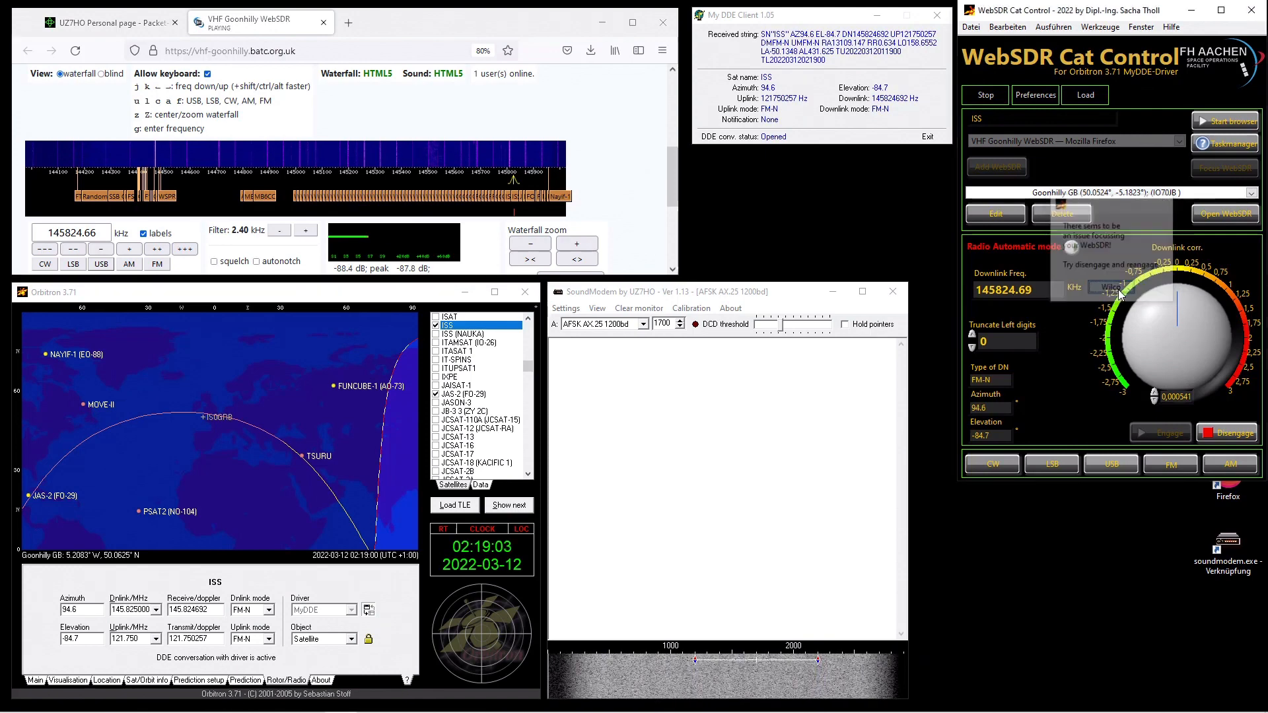
click(1239, 435)
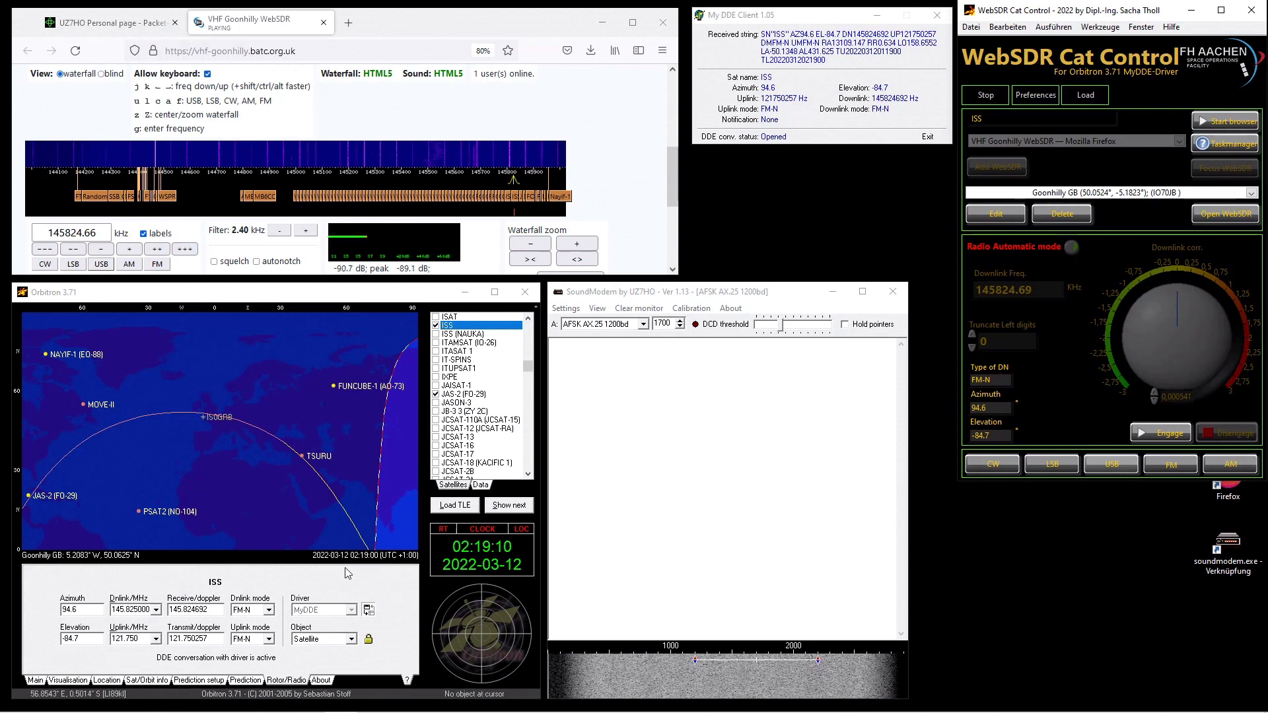
- Restart Orbitron's MyDDE driver and move the reopened MyDDE client window back to the top
click(369, 610)
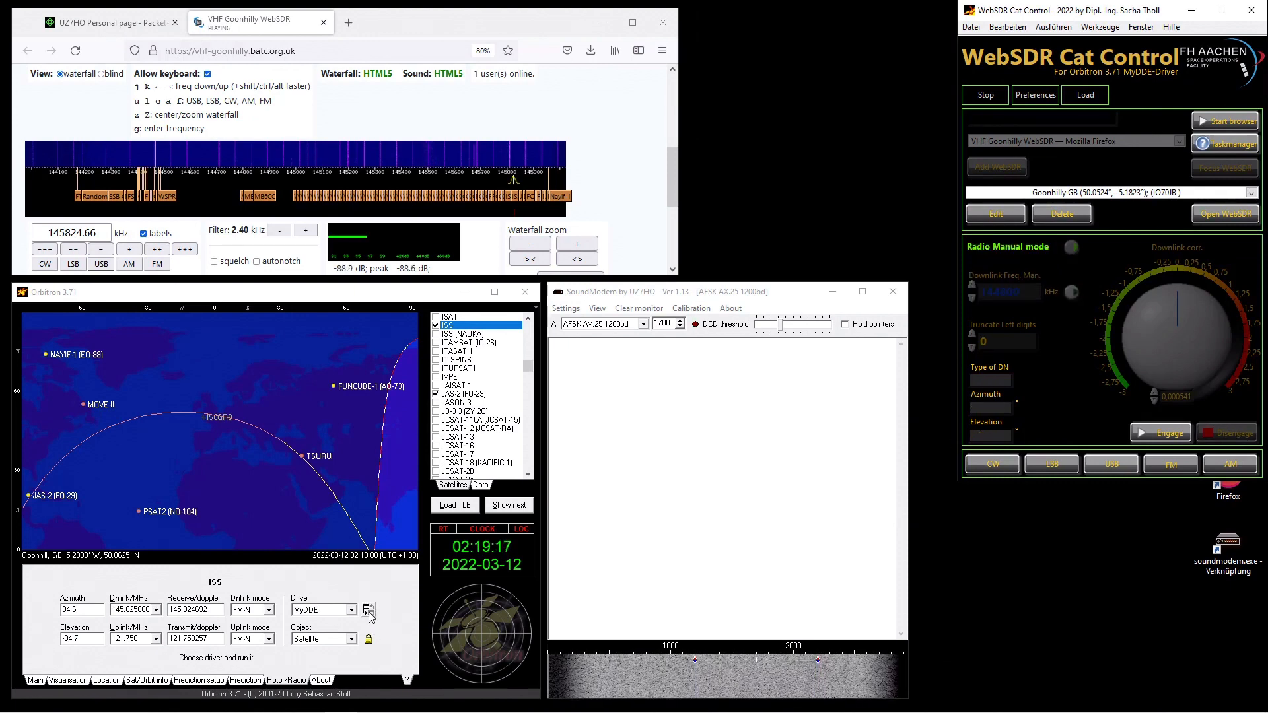
click(369, 611)
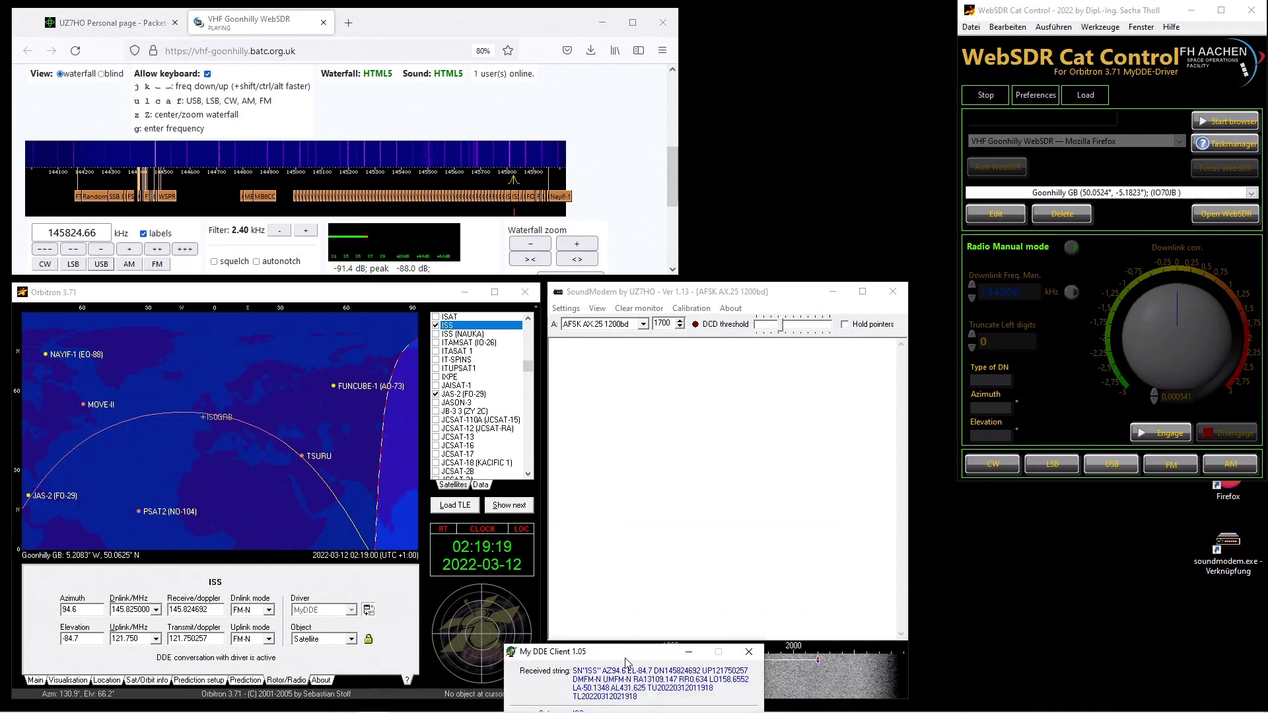
drag(622, 654, 792, 20)
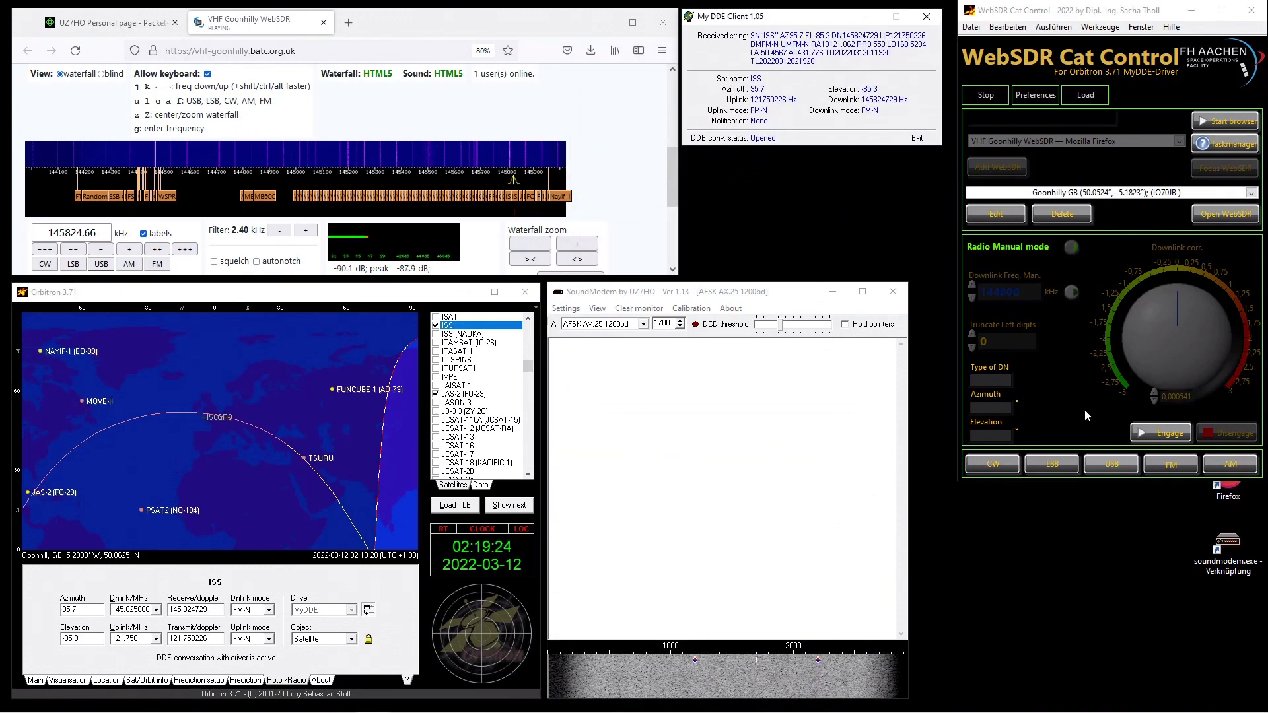
- Re-engage Cat Control with focus in the WebSDR frequency box and confirm the connection message with Wilco
click(97, 231)
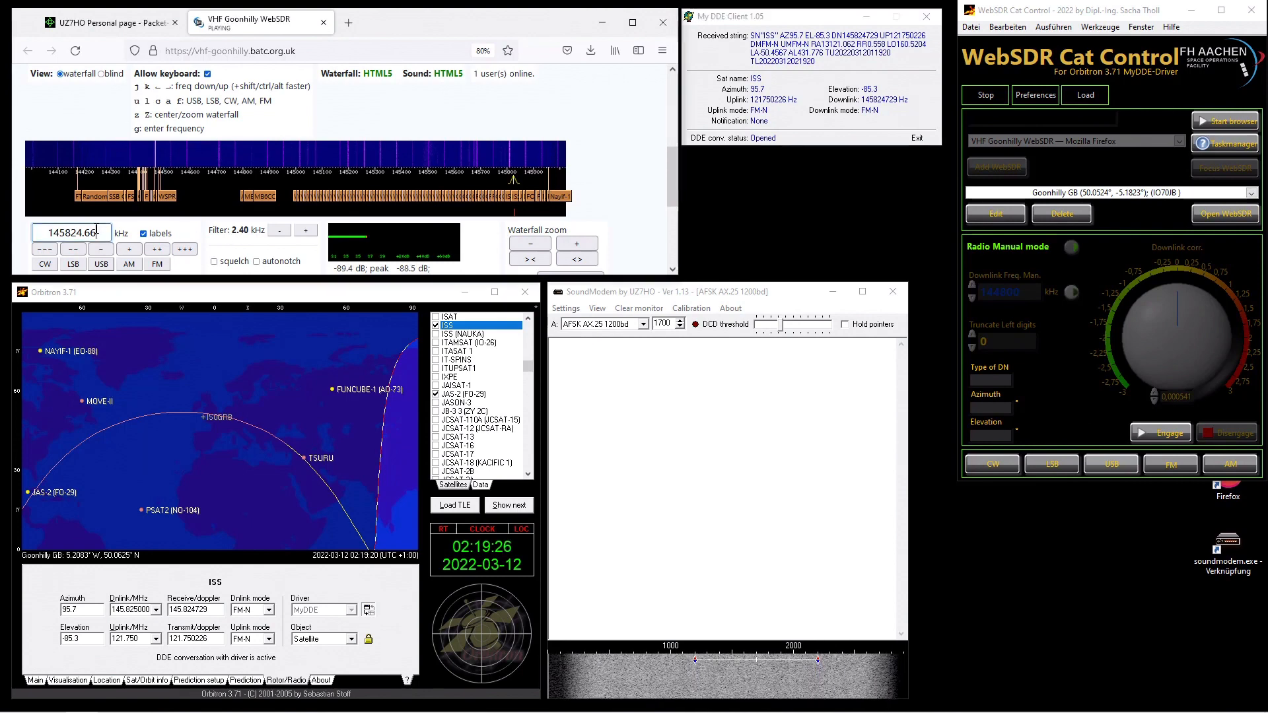
click(1169, 434)
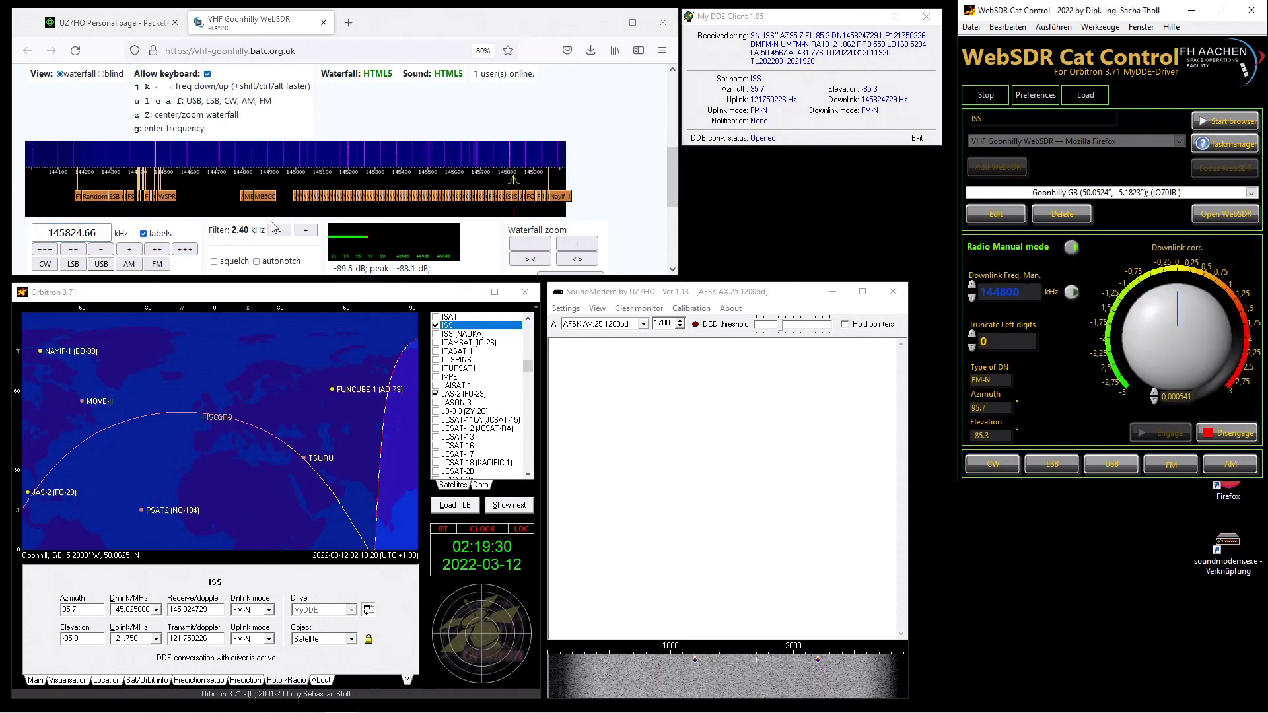
click(99, 233)
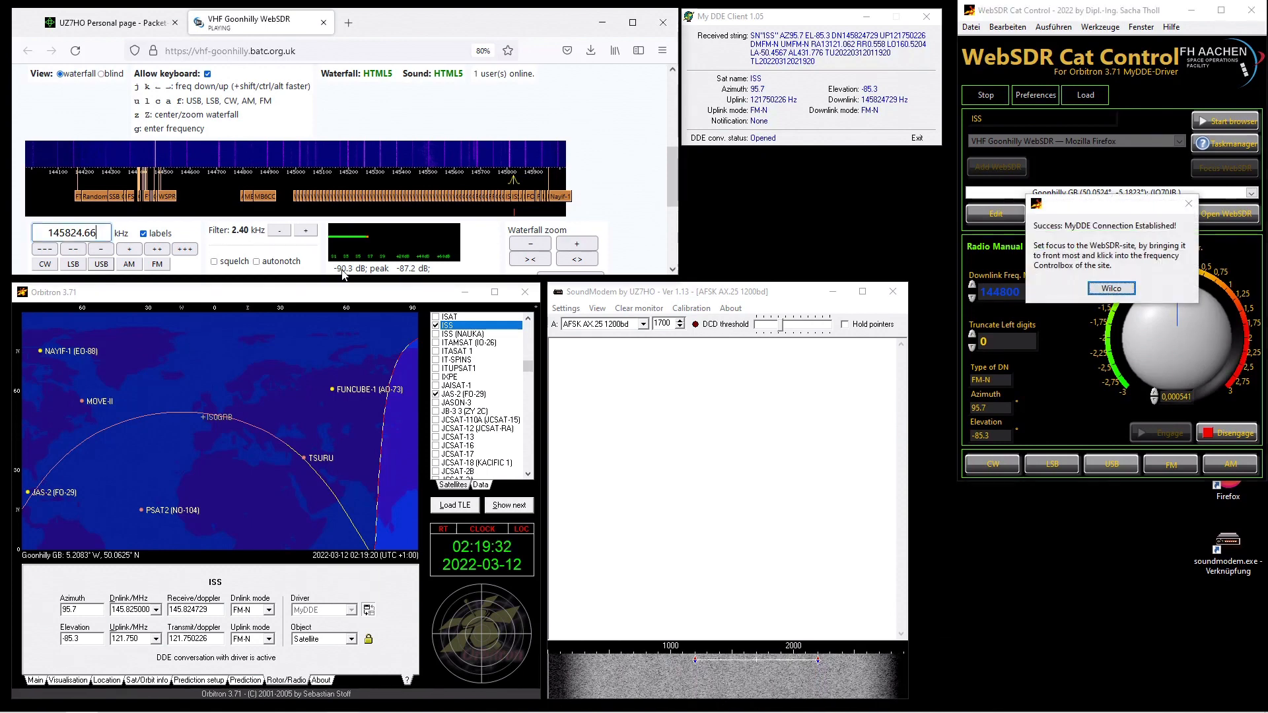
click(1111, 289)
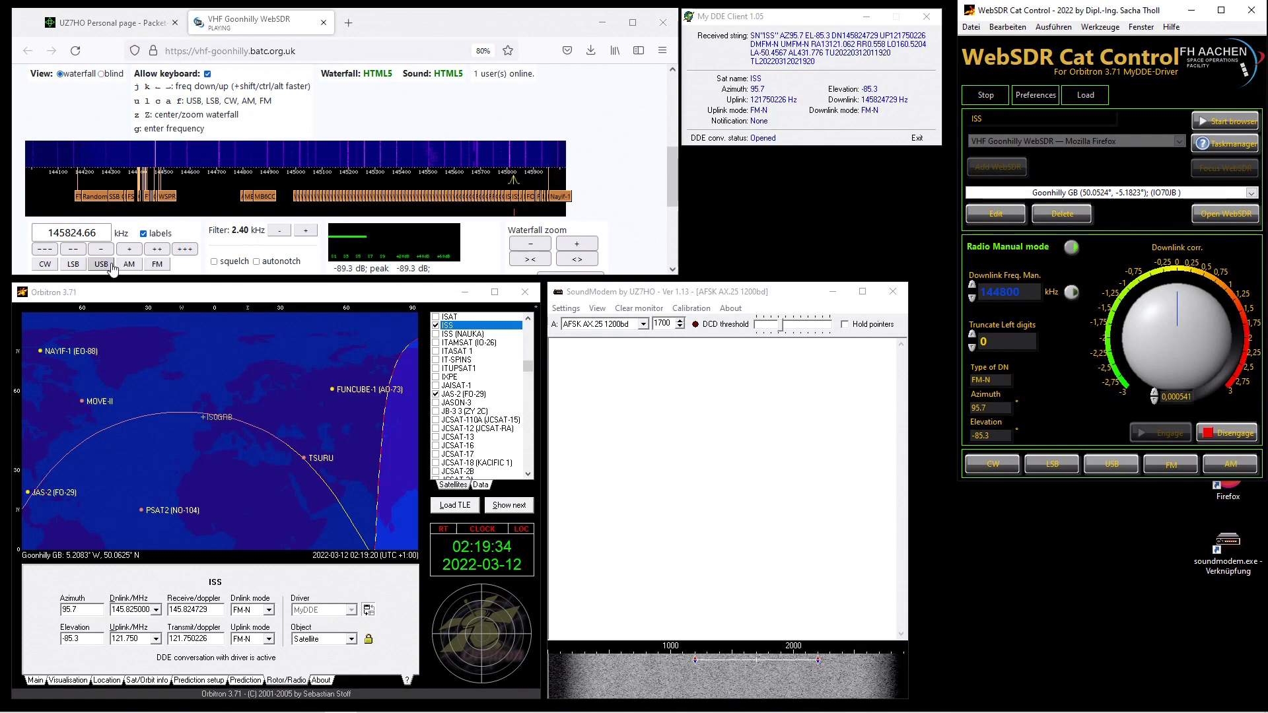
- Switch Cat Control to Radio Automatic mode and enter 145824.73 kHz in the WebSDR frequency box
click(103, 231)
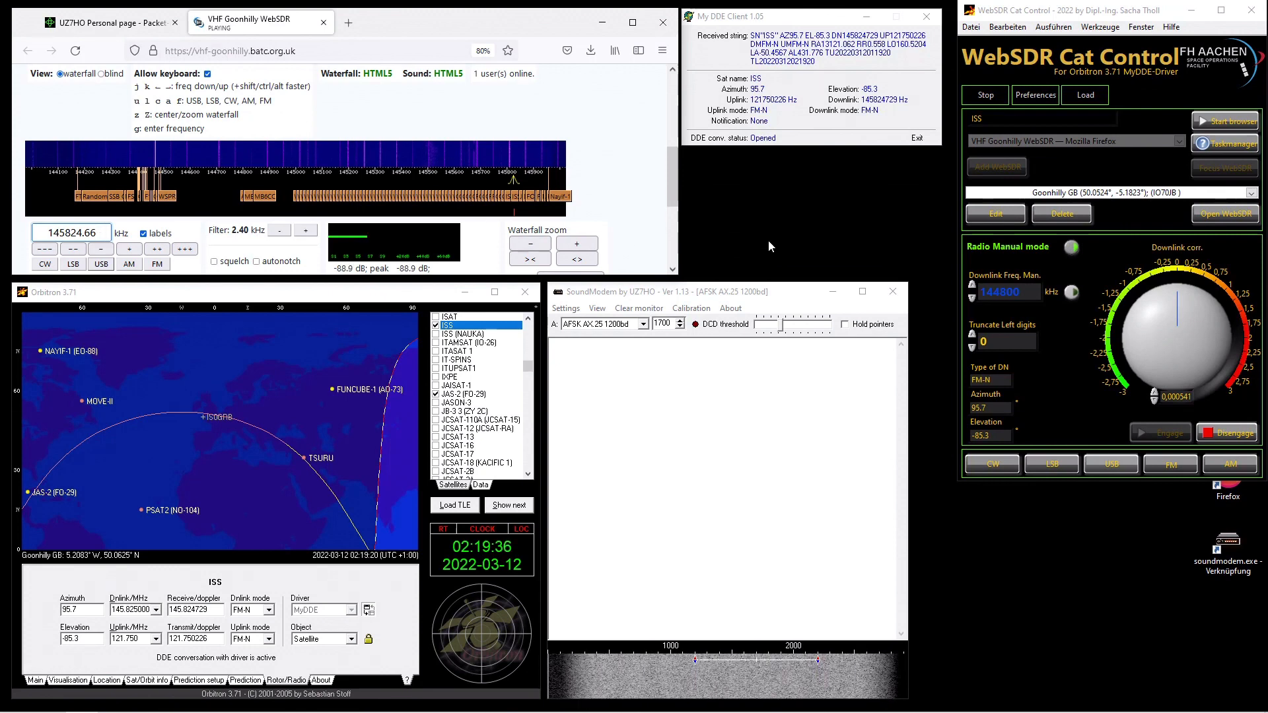
click(1069, 249)
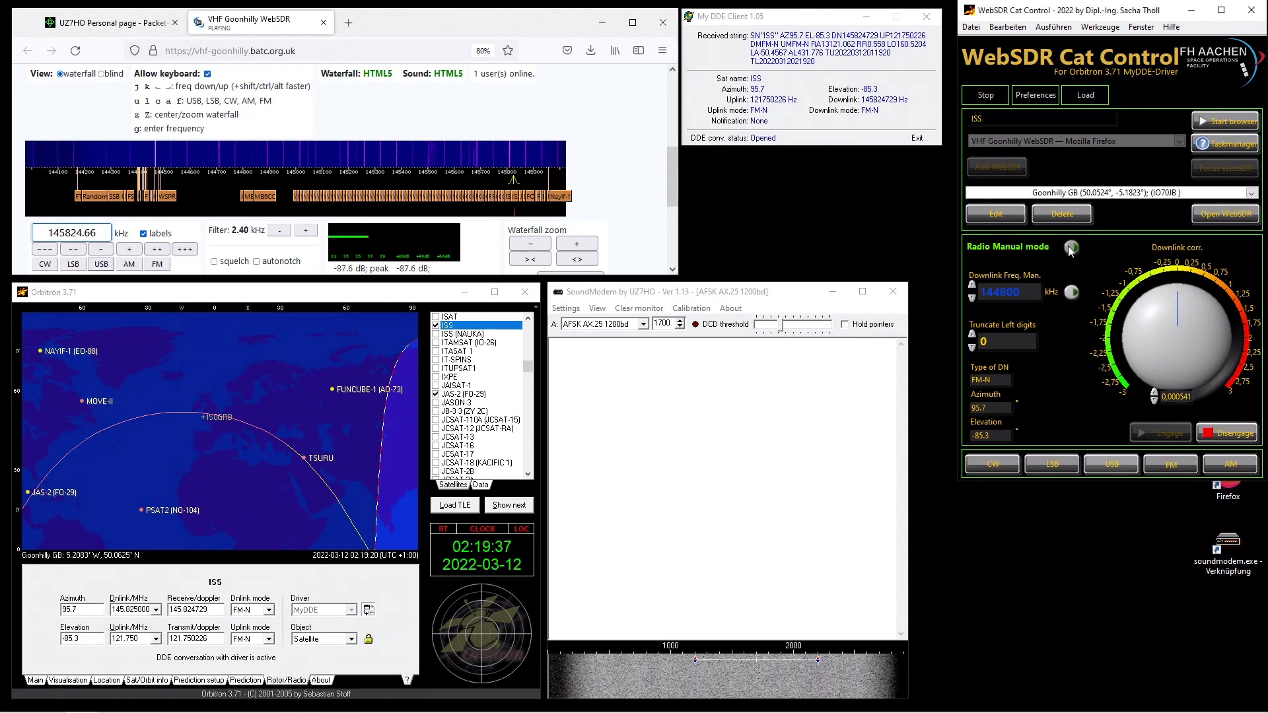
click(98, 228)
key(BackSpace)
key(BackSpace)
key(BackSpace)
key(BackSpace)
key(BackSpace)
key(BackSpace)
key(BackSpace)
key(BackSpace)
key(BackSpace)
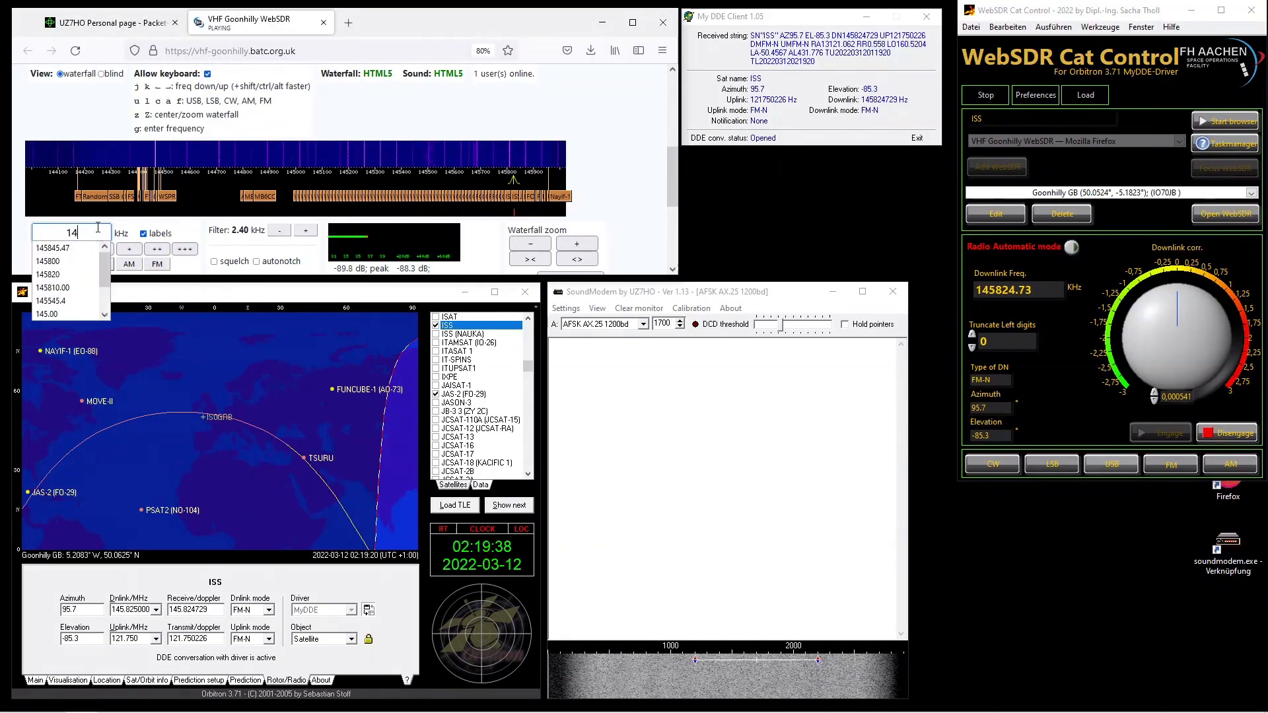
text(145824.73)
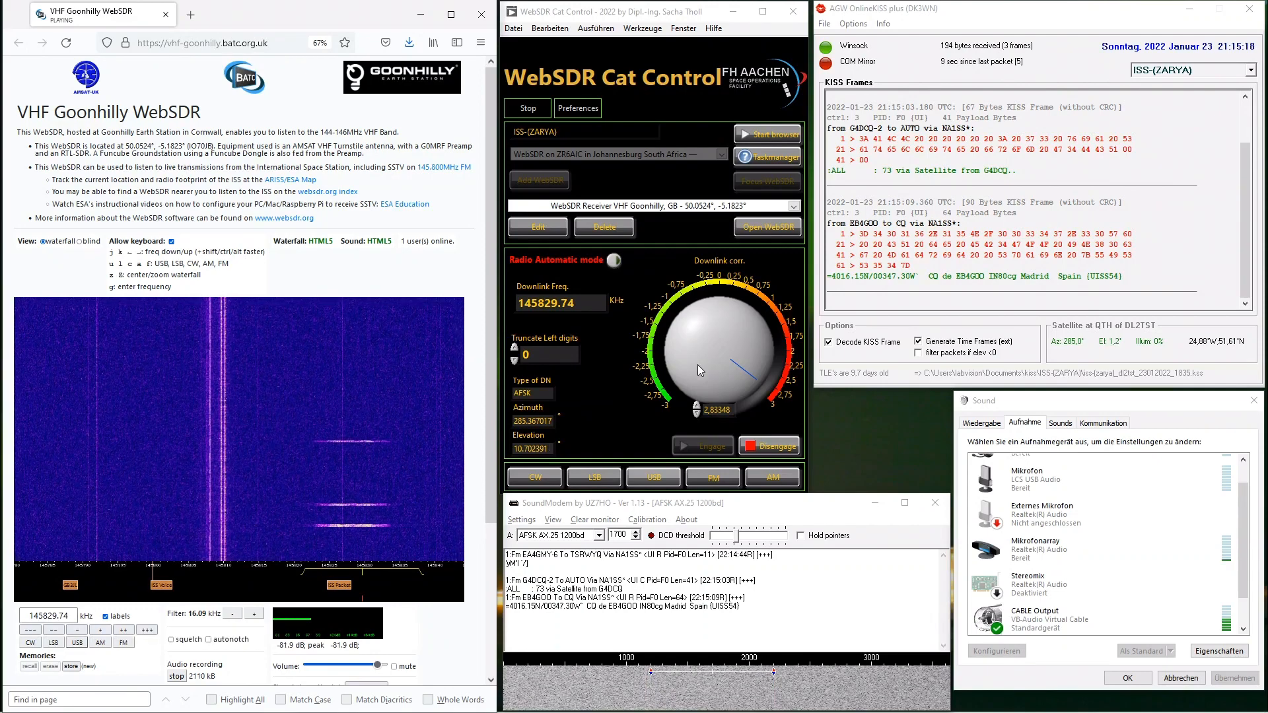
- Turn the downlink correction dial to about 1.46 to fine-tune the Doppler offset
click(758, 386)
drag(758, 385, 767, 337)
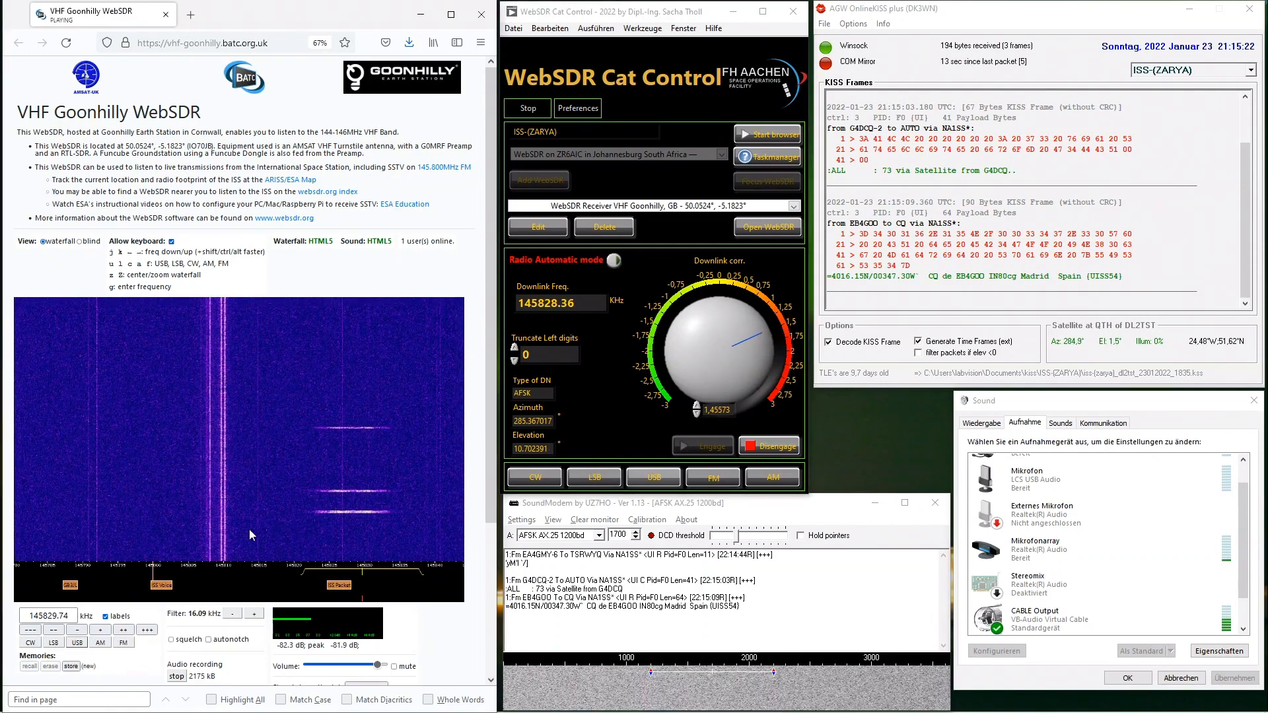